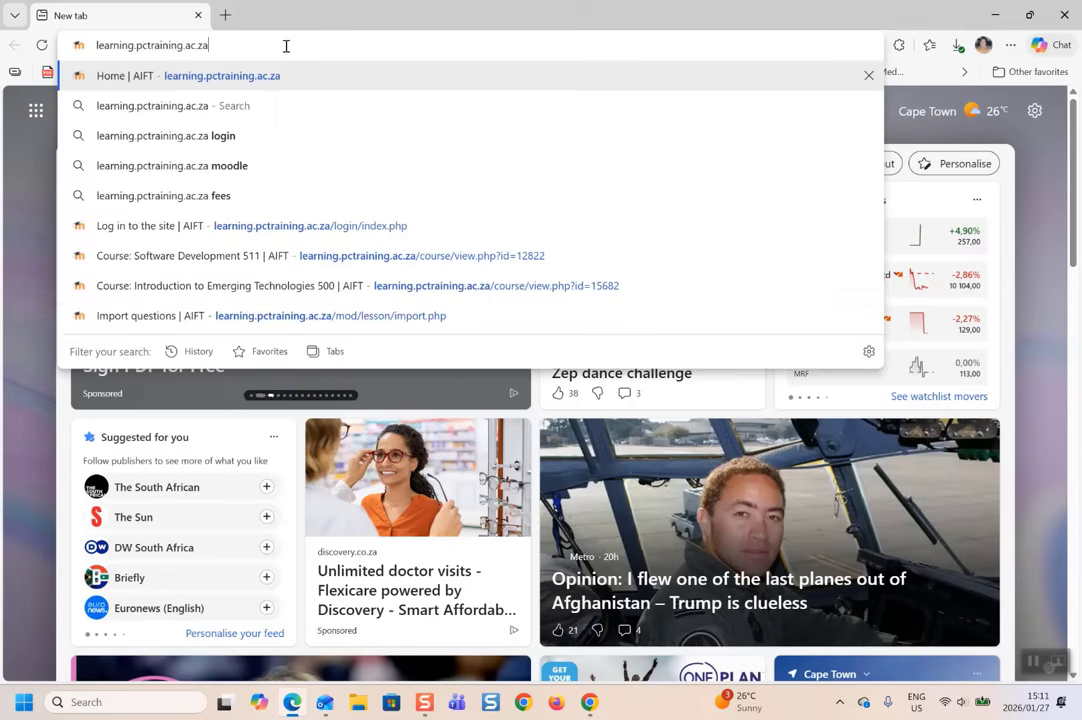
# Log in to the learning.pctraining.ac.za site and turn on edit mode
pyautogui.press('Return')
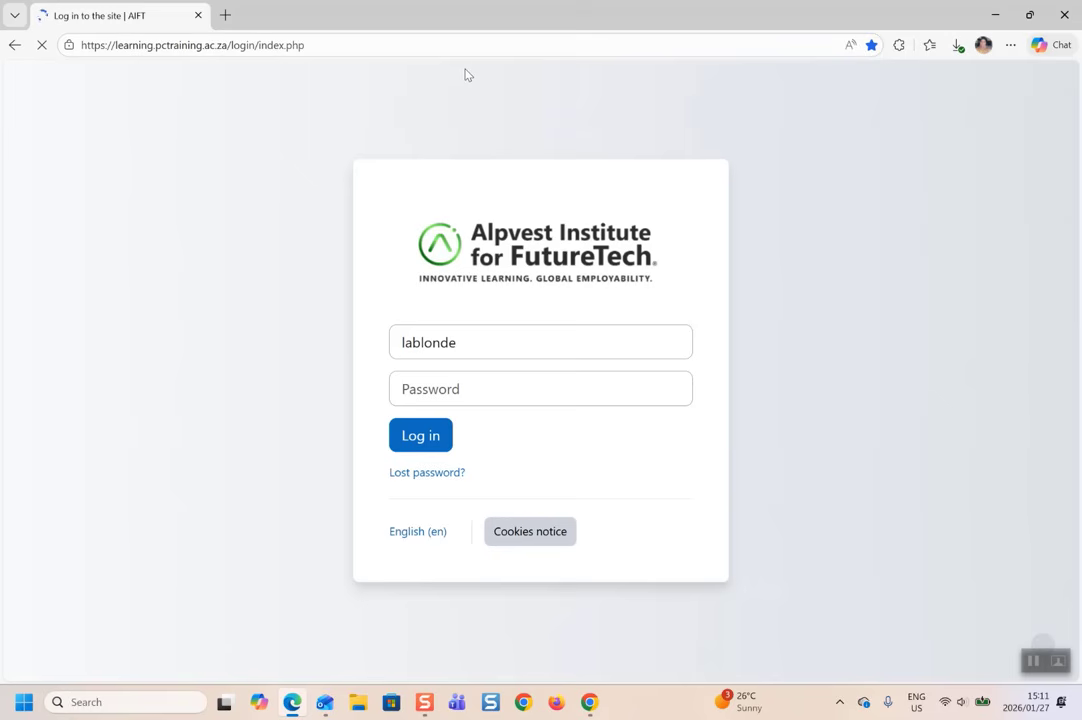
pyautogui.click(421, 437)
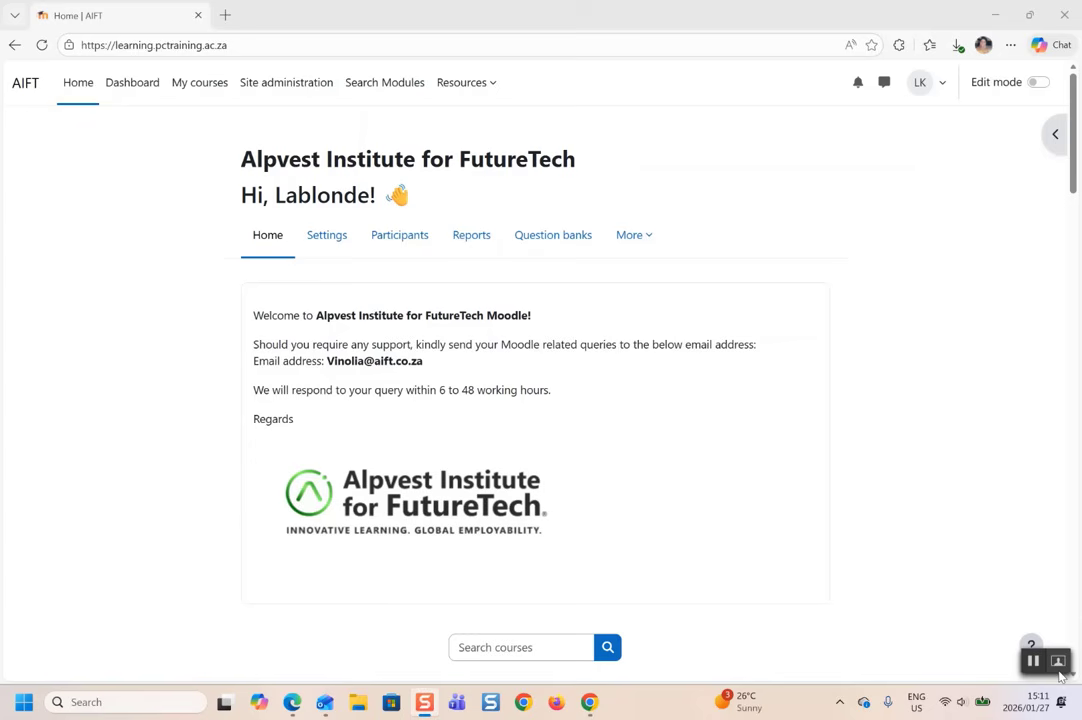
pyautogui.click(1038, 83)
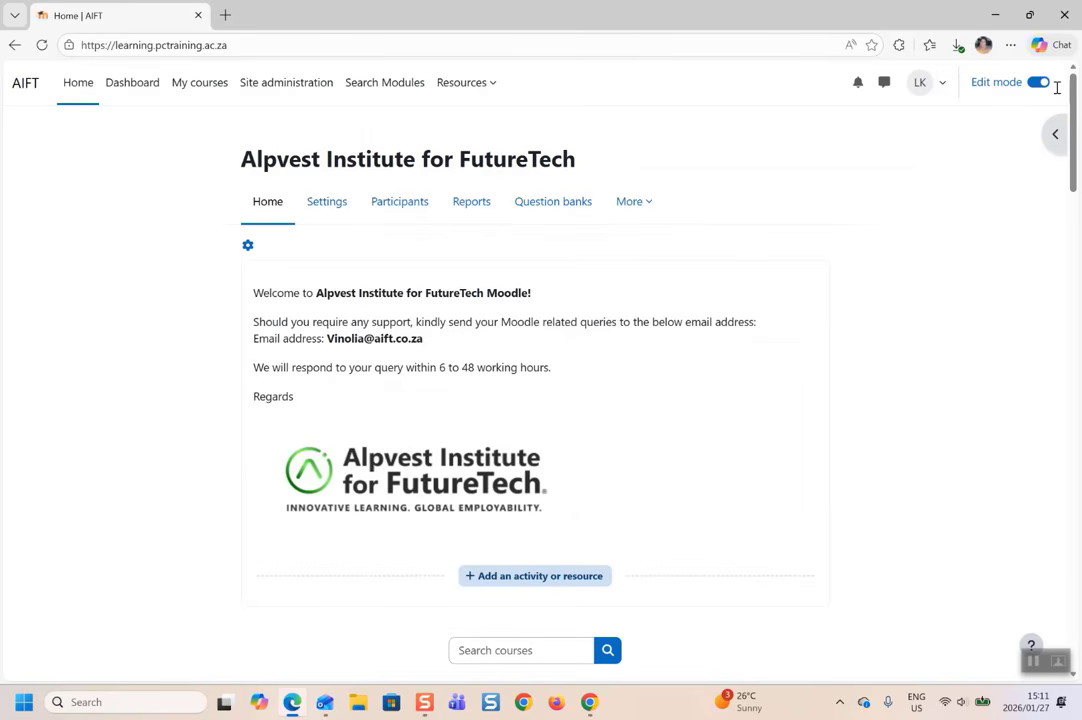
# Browse the module categories to Higher Education and Training, Faculty of Computer Science, Degree, Bachelor of Science in Future Technologies
pyautogui.click(401, 88)
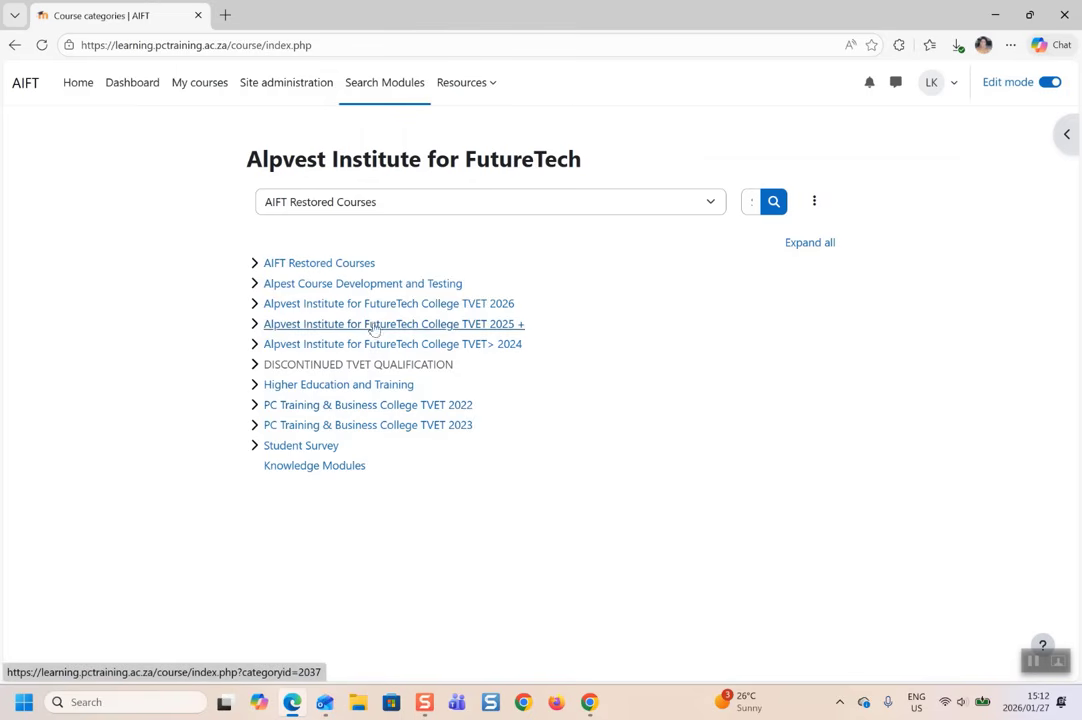
pyautogui.click(340, 386)
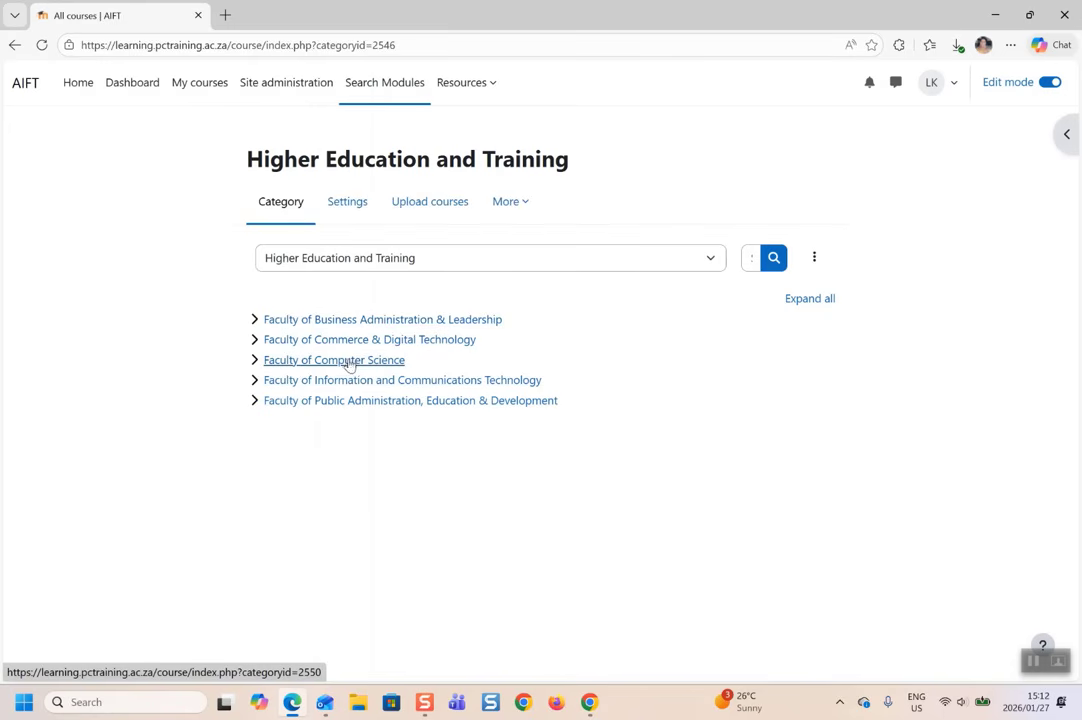
pyautogui.click(347, 362)
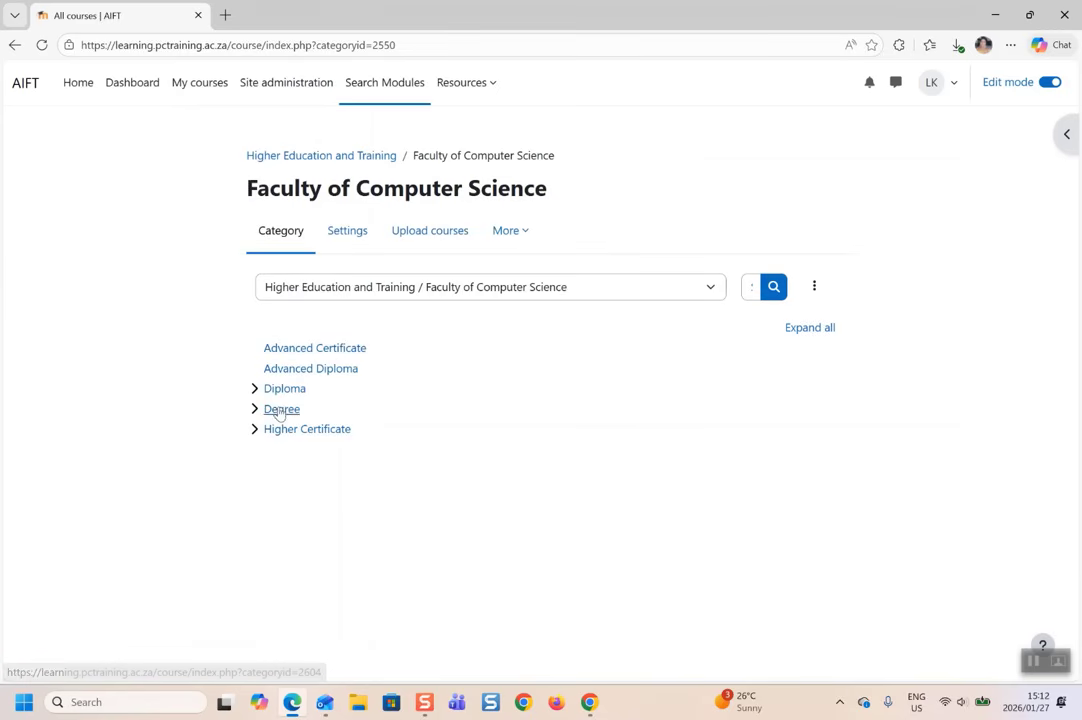
pyautogui.click(281, 411)
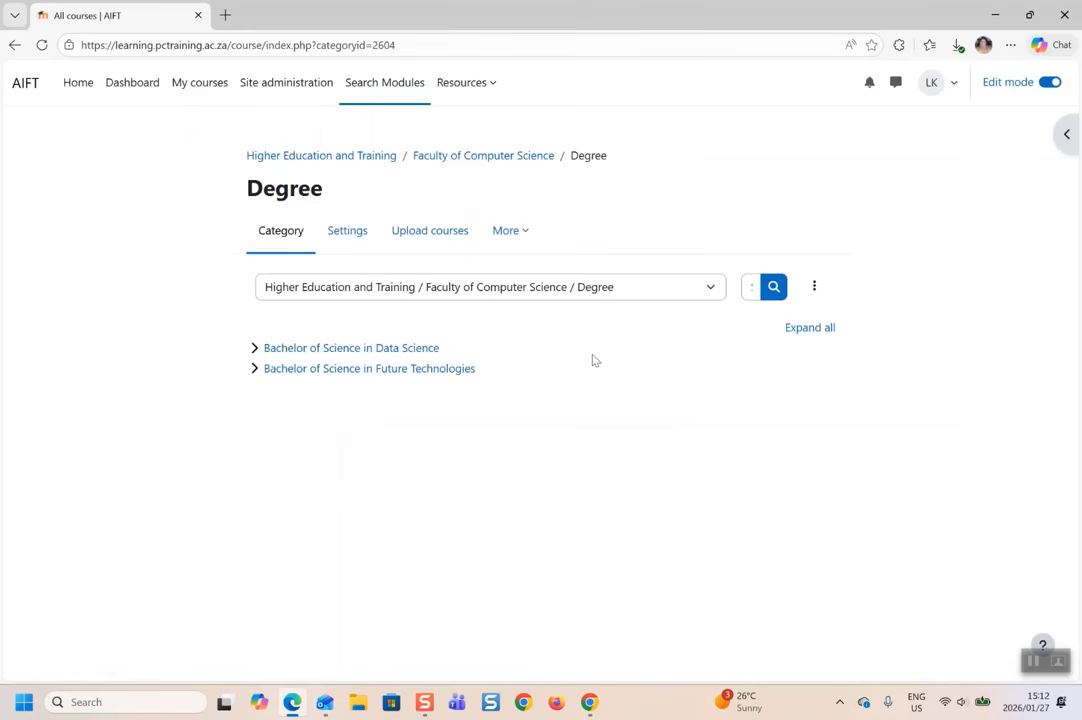
pyautogui.click(349, 370)
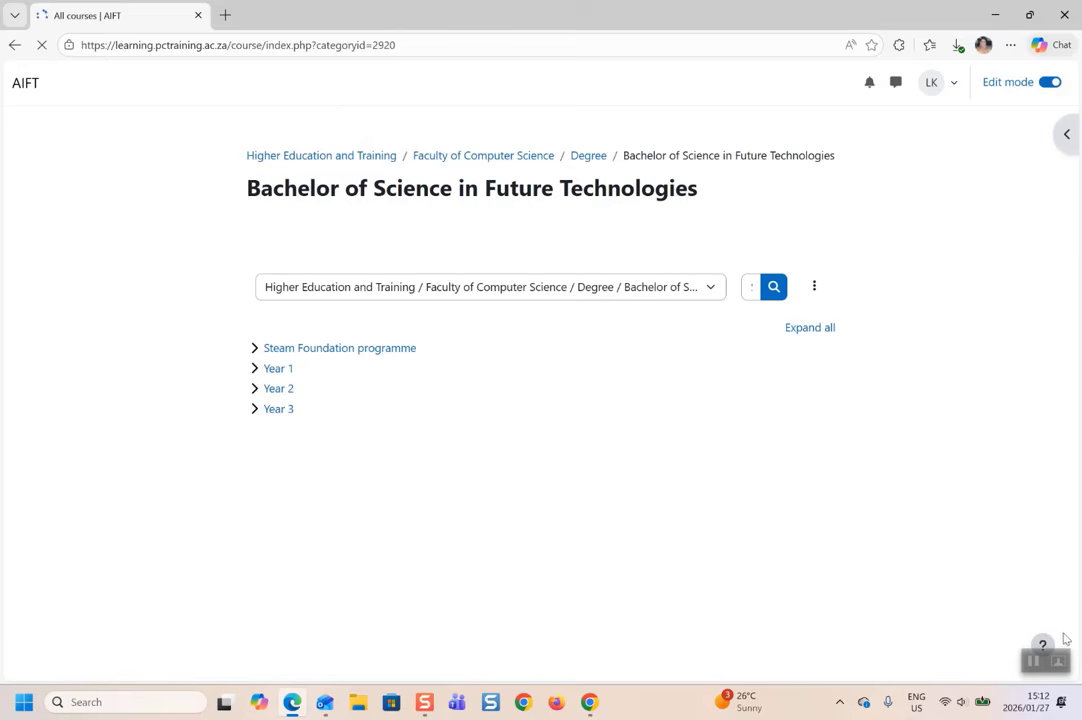
pyautogui.click(1059, 666)
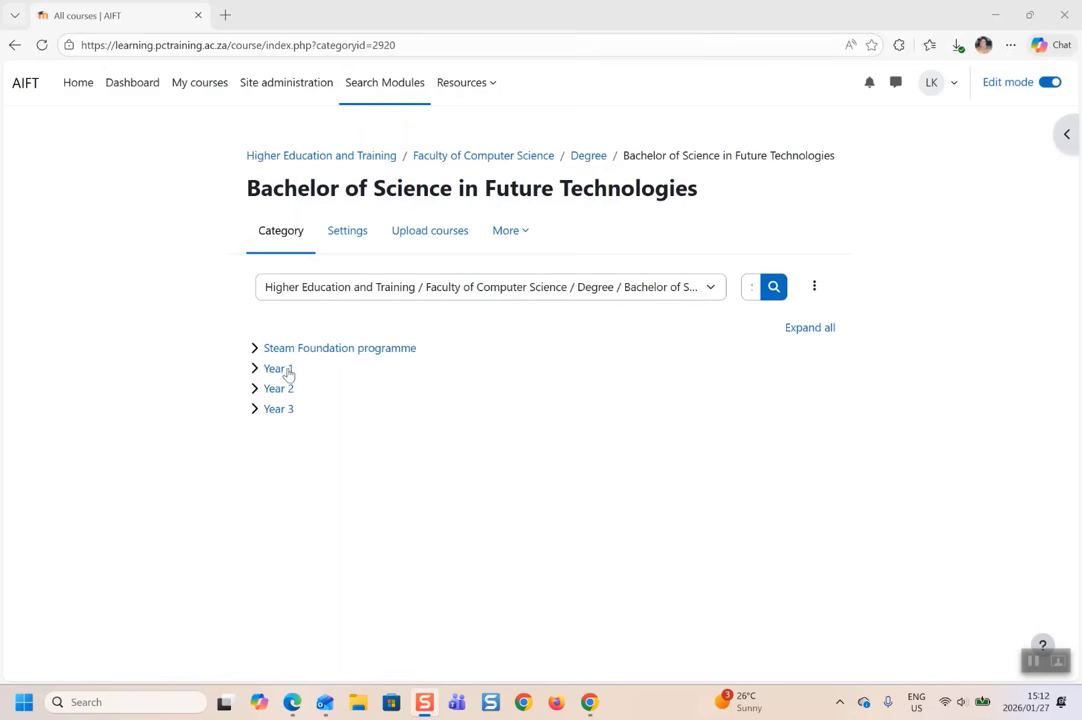
# Open the Introduction to Emerging Technologies 500 course in Year 1, Semester 1, and review how its units are structured
pyautogui.click(278, 369)
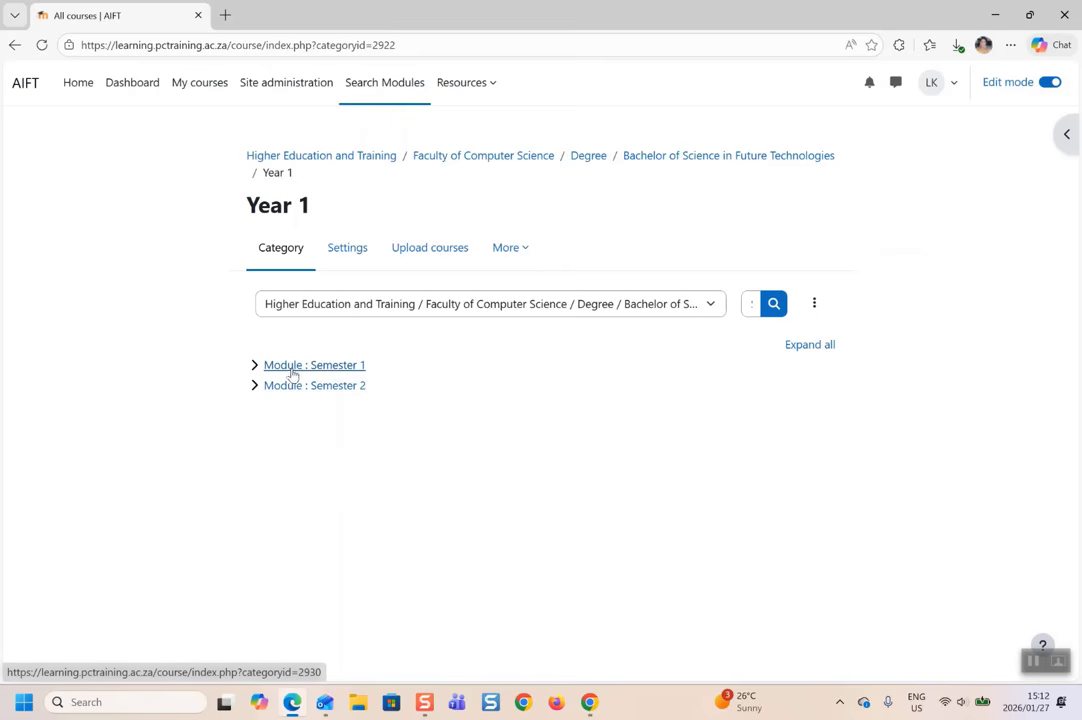
pyautogui.click(307, 366)
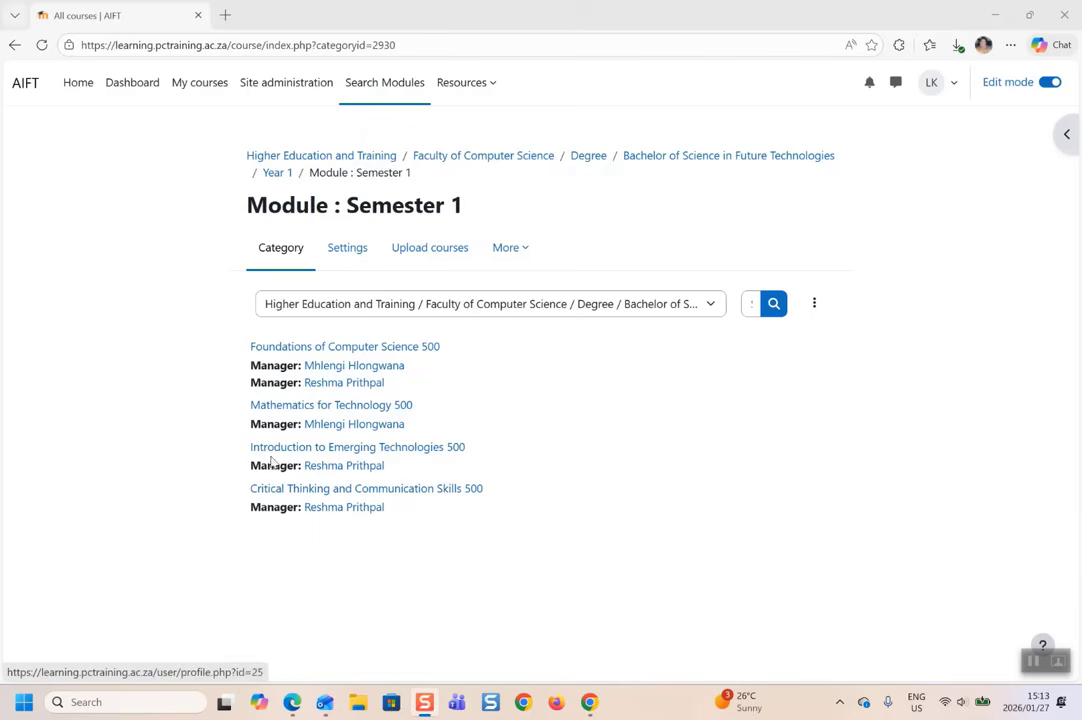
pyautogui.click(420, 449)
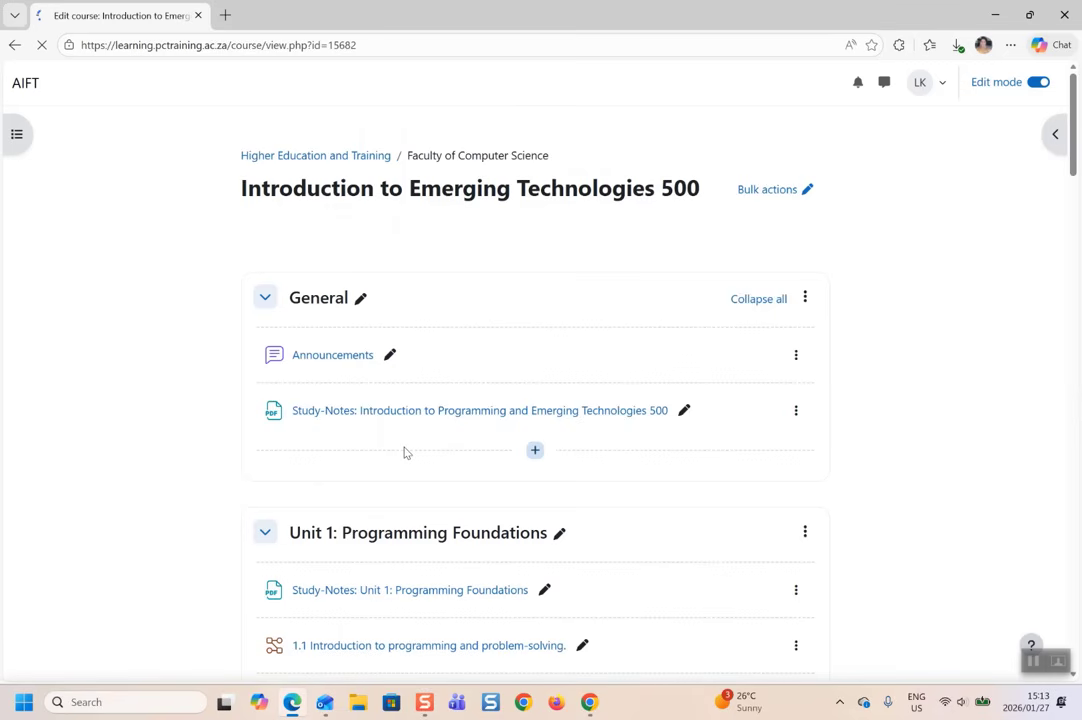
pyautogui.scroll(-3, 604, 442)
pyautogui.scroll(-14, 604, 442)
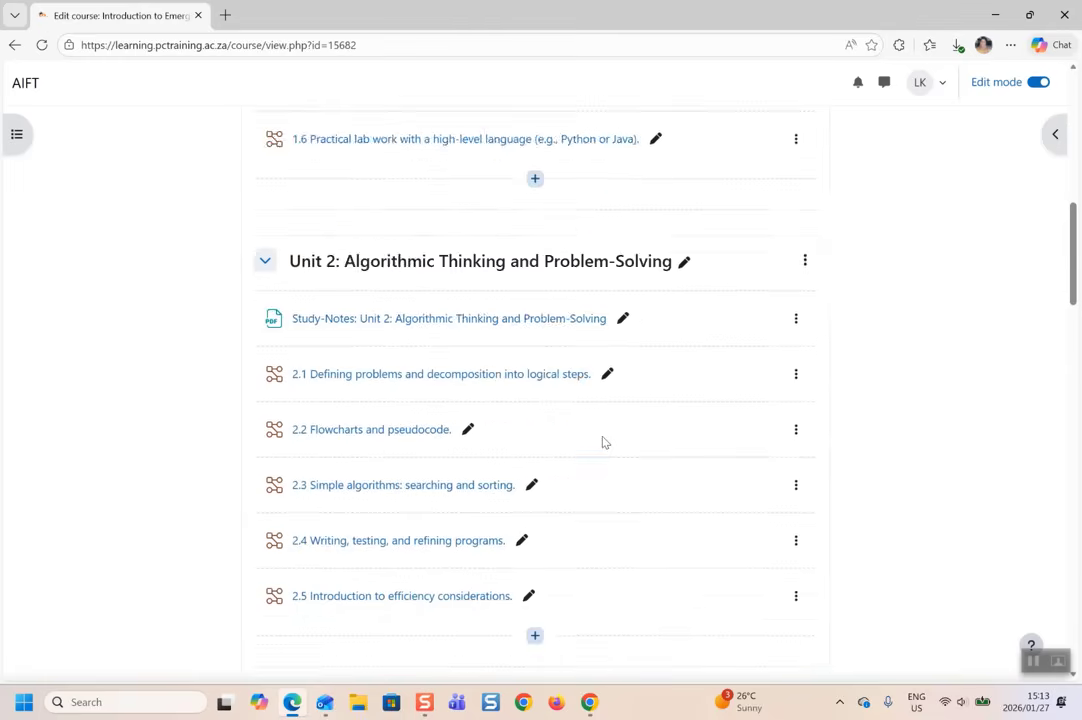
pyautogui.scroll(-7, 604, 442)
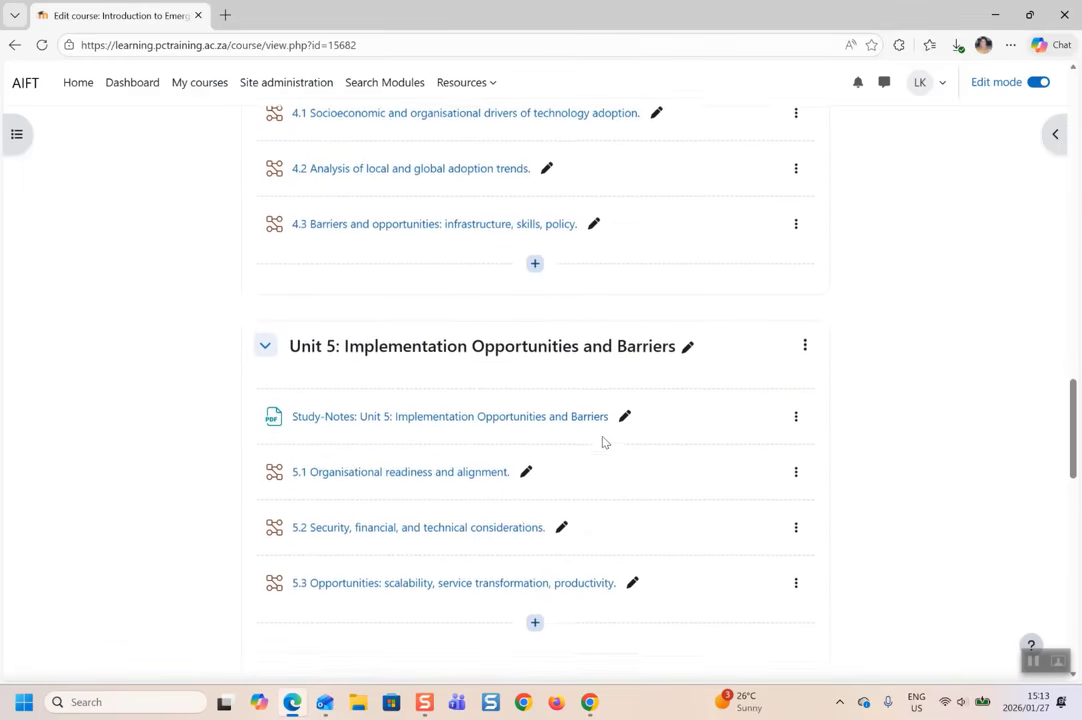
pyautogui.scroll(20, 602, 436)
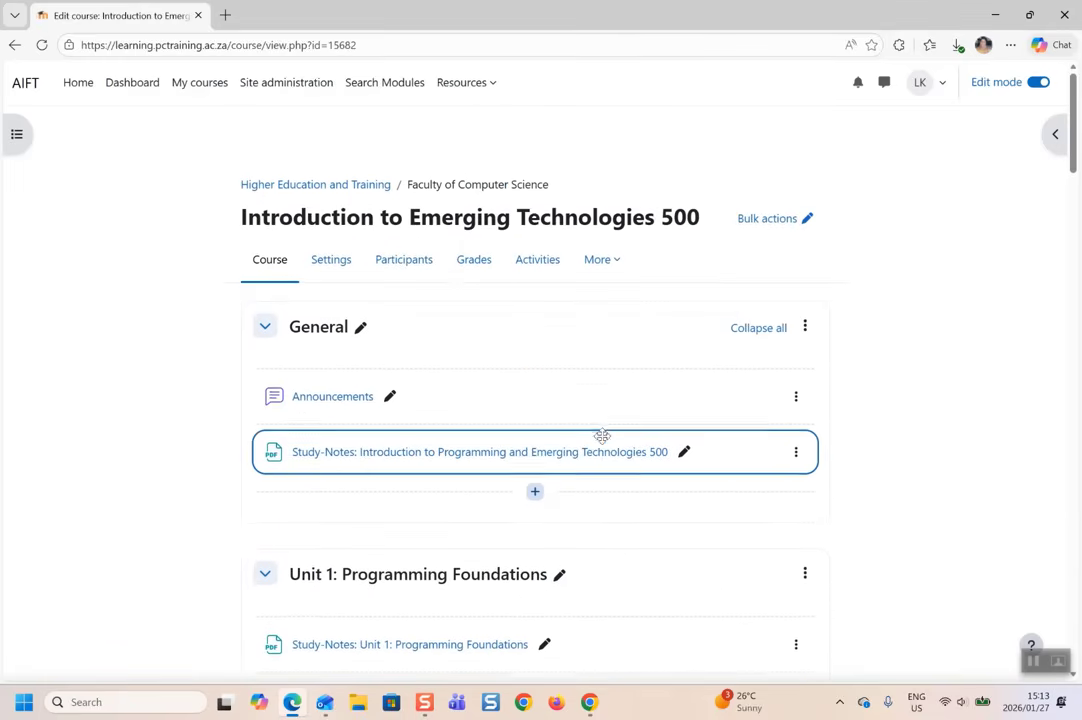
pyautogui.scroll(-1, 556, 280)
# Return to Higher Education and Training and open the Degree category of the Faculty of Computer Science
pyautogui.click(323, 160)
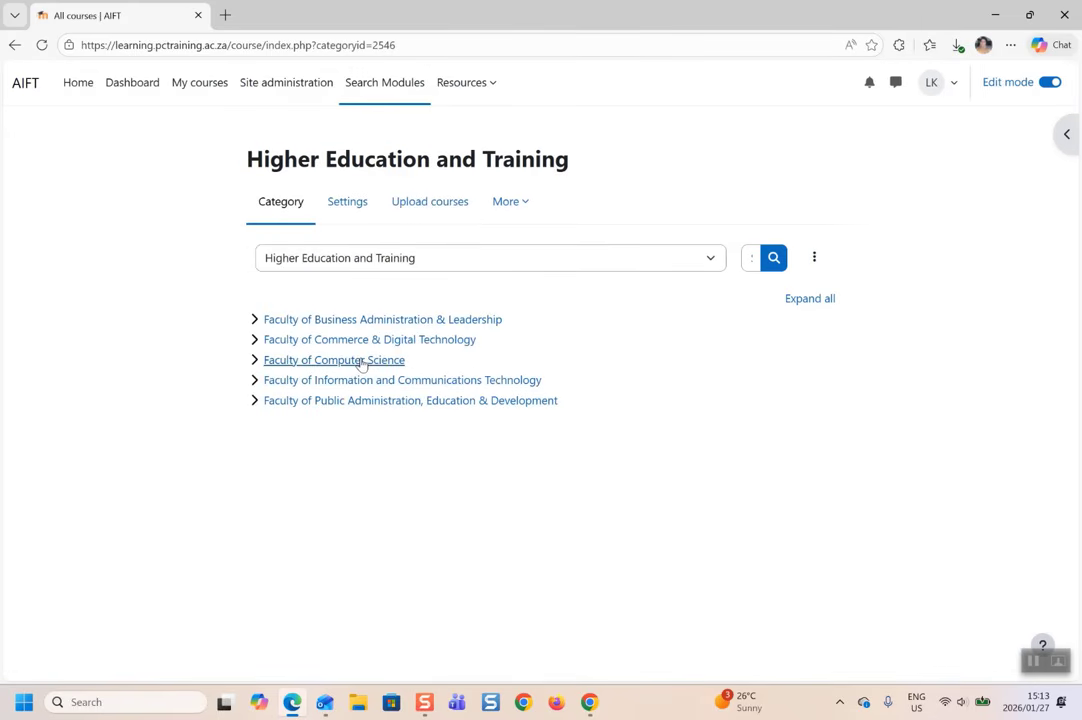
pyautogui.click(361, 362)
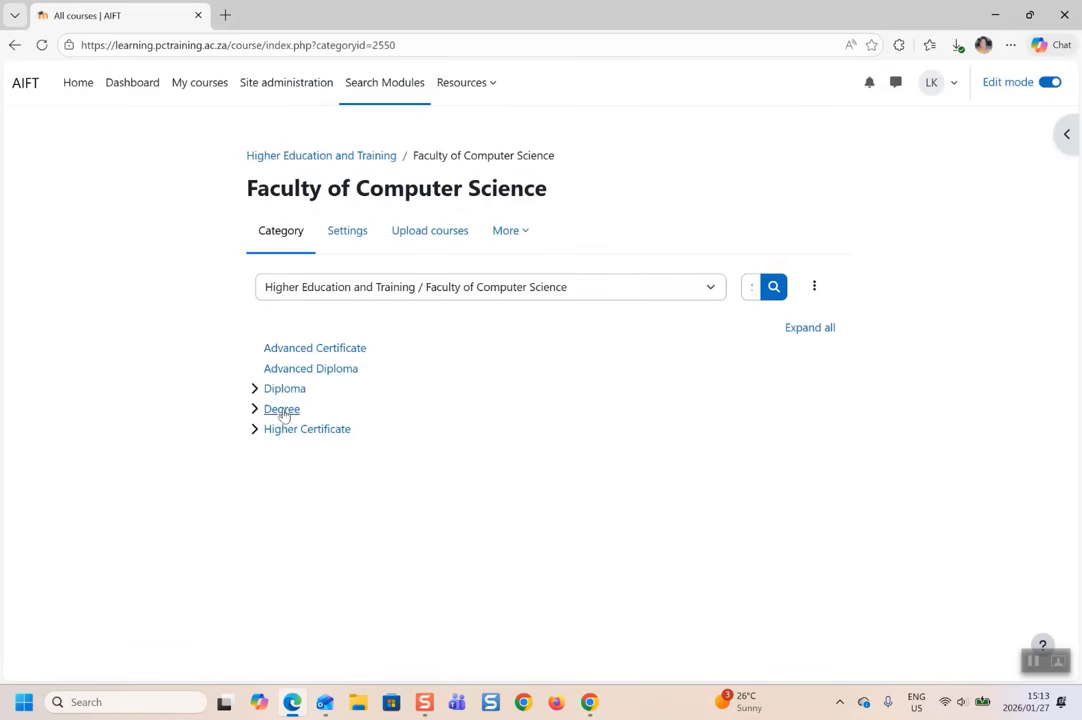
pyautogui.click(282, 410)
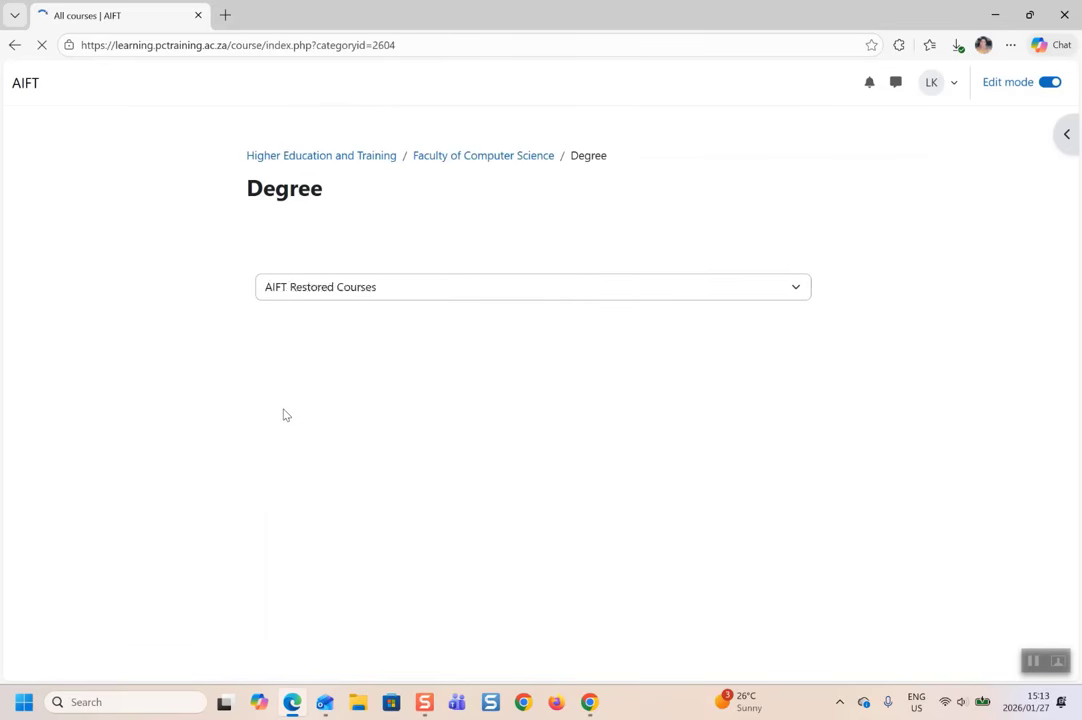
pyautogui.click(335, 347)
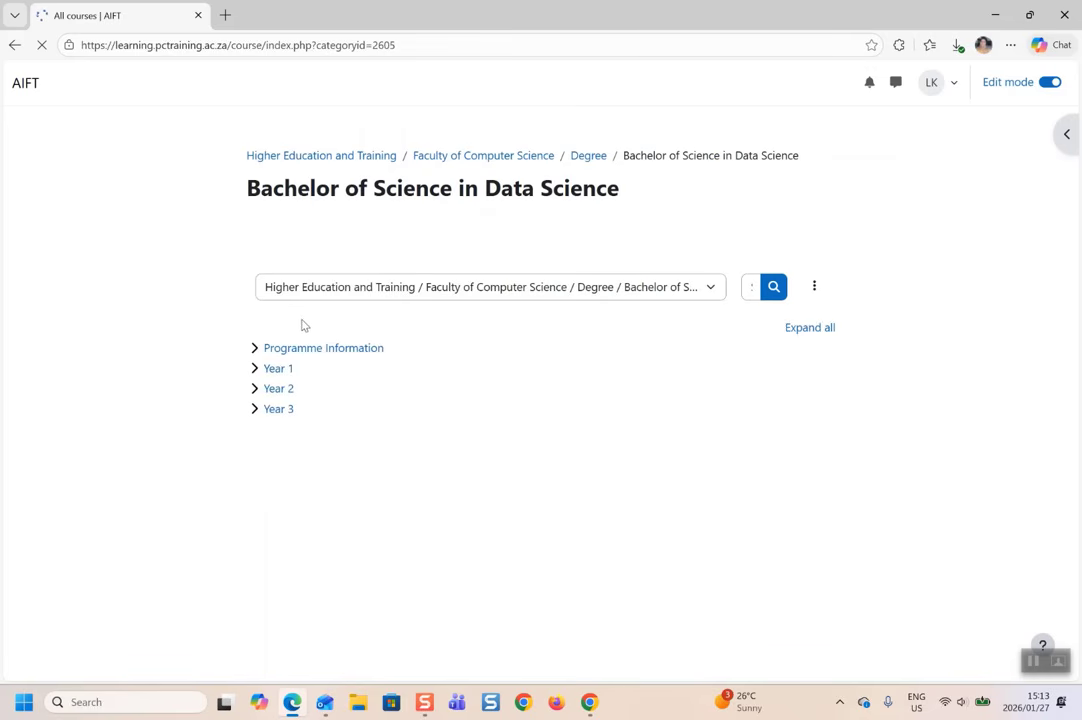
pyautogui.click(279, 370)
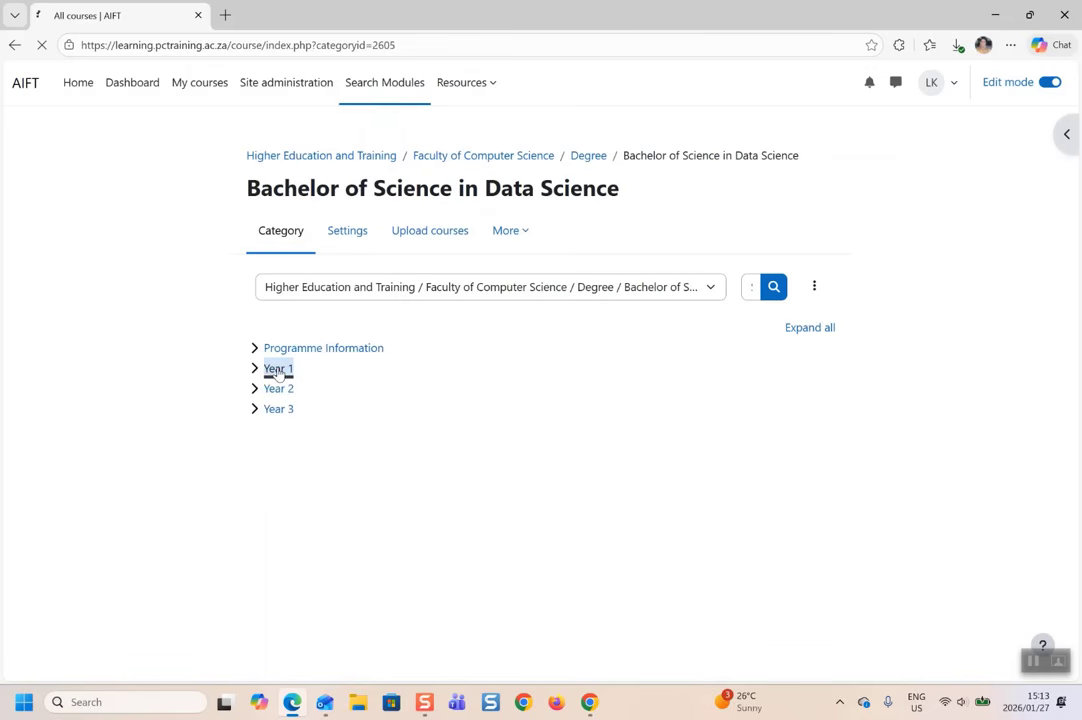
pyautogui.click(598, 160)
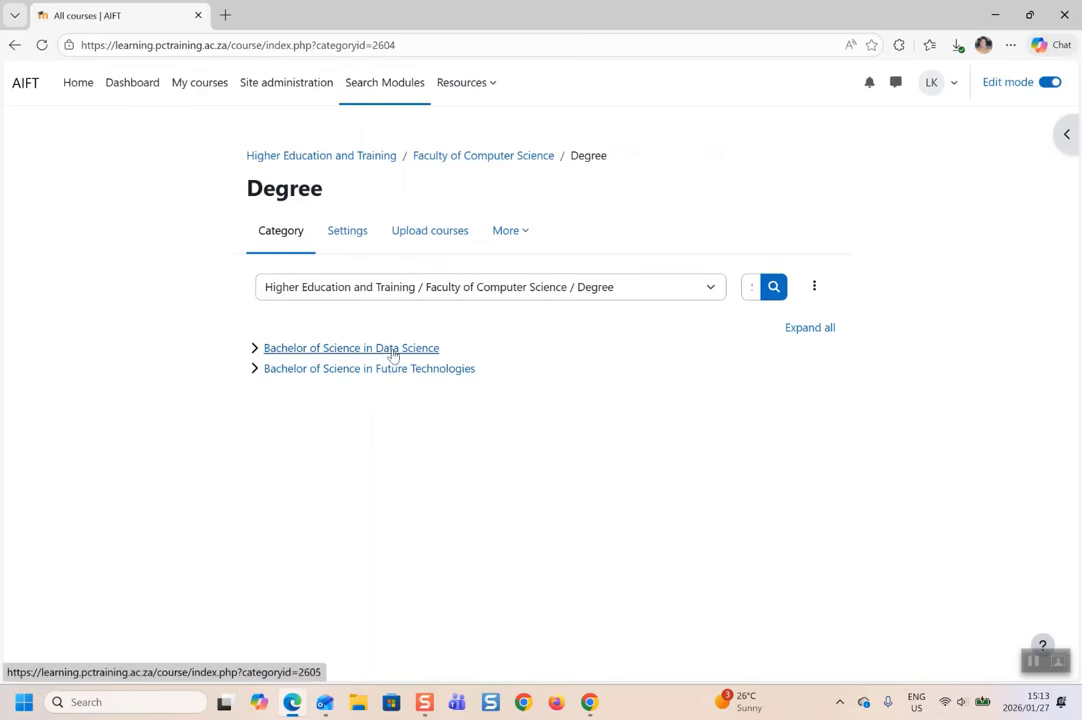
# Open the Principles of Software Engineering 500 course under Bachelor of Science in Future Technologies, Year 1, Semester 2
pyautogui.click(367, 370)
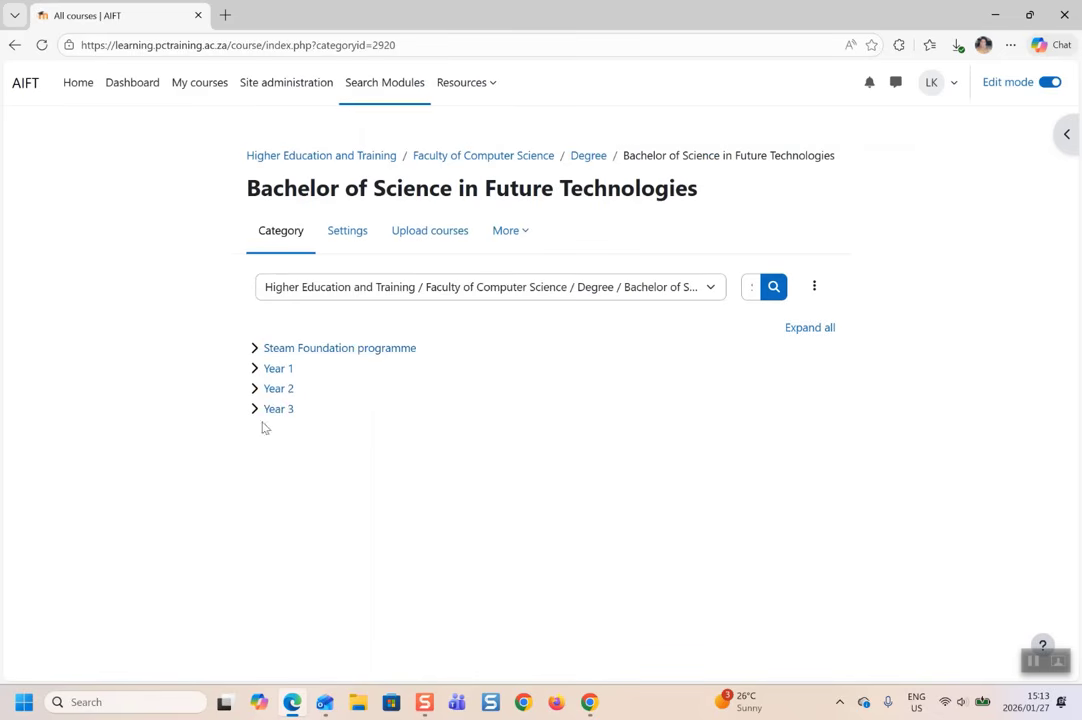
pyautogui.click(282, 392)
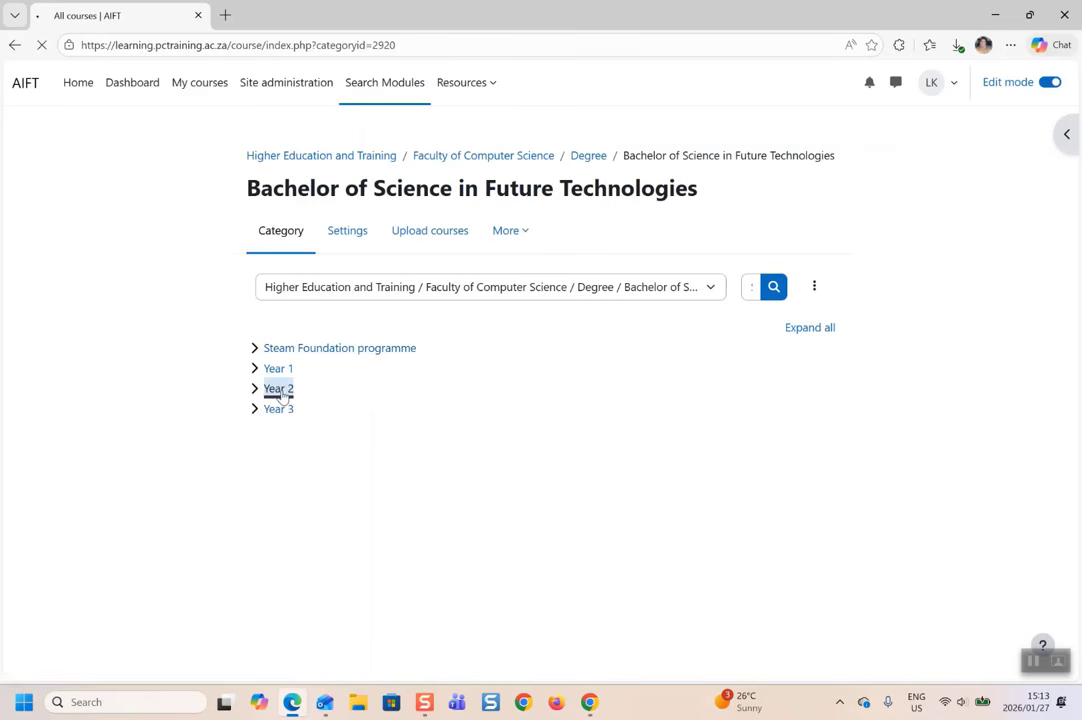
pyautogui.click(317, 388)
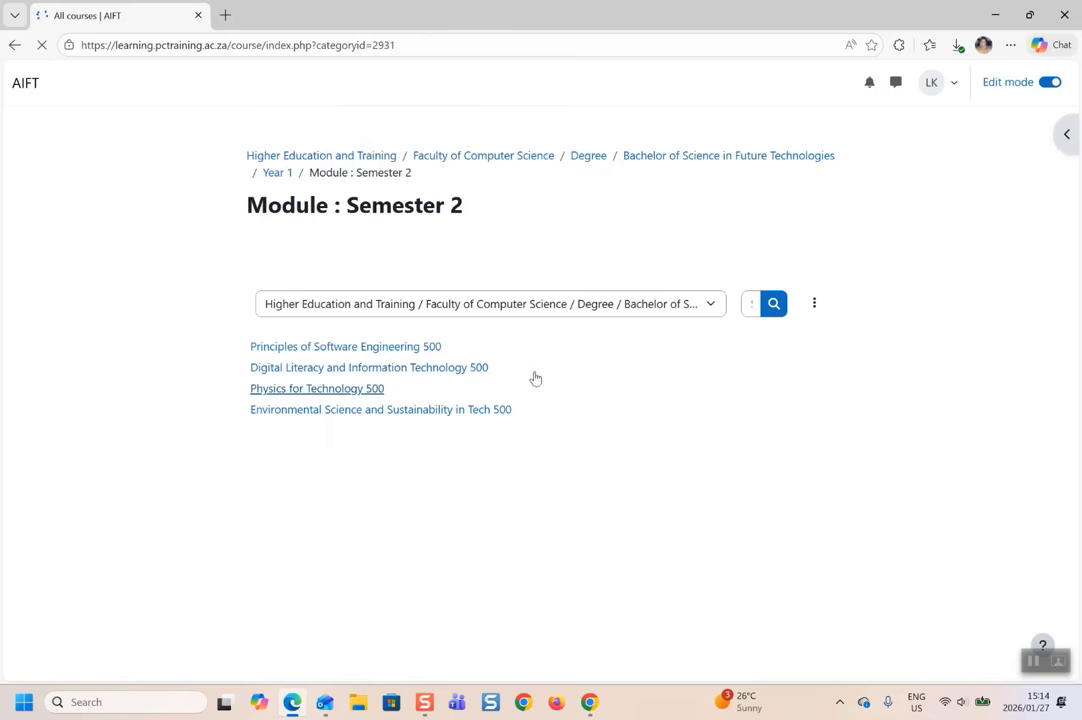
pyautogui.click(355, 347)
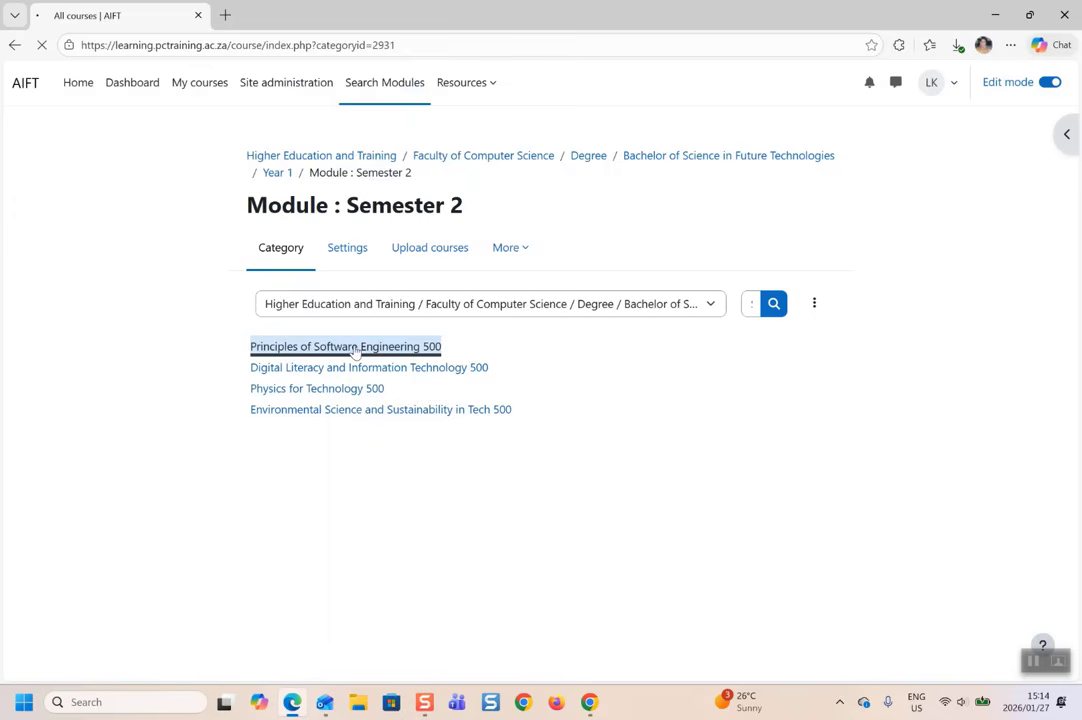
# Examine the General section and the placeholder sections of the Principles of Software Engineering 500 course
pyautogui.scroll(-3, 572, 493)
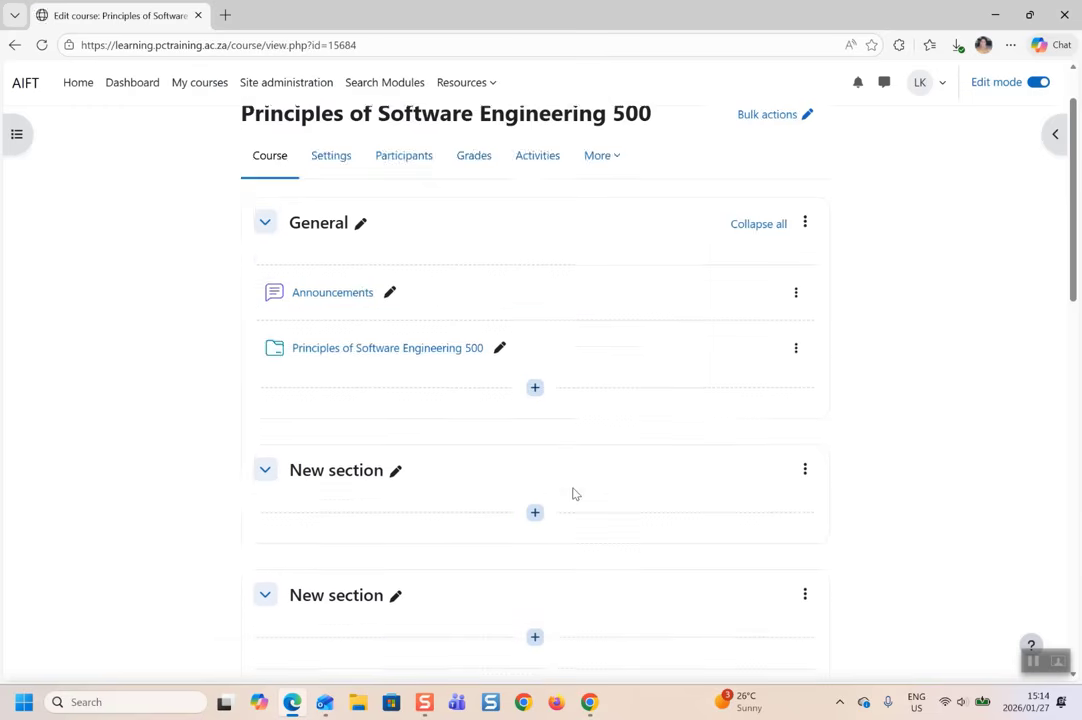
pyautogui.scroll(-5, 573, 493)
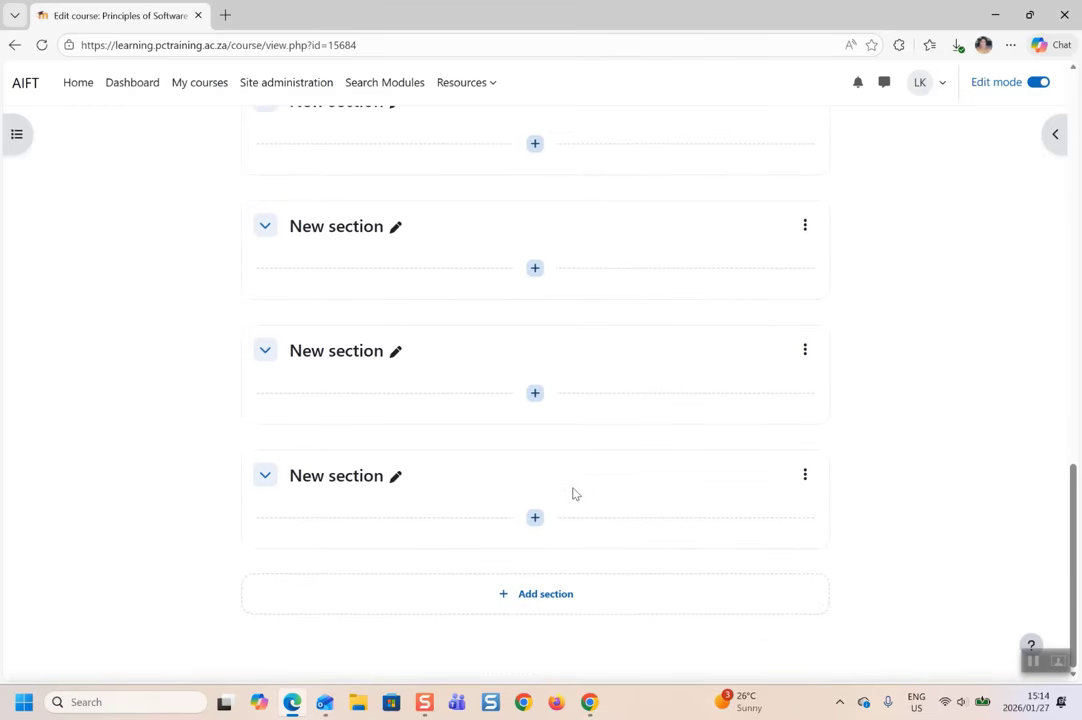
pyautogui.scroll(10, 573, 493)
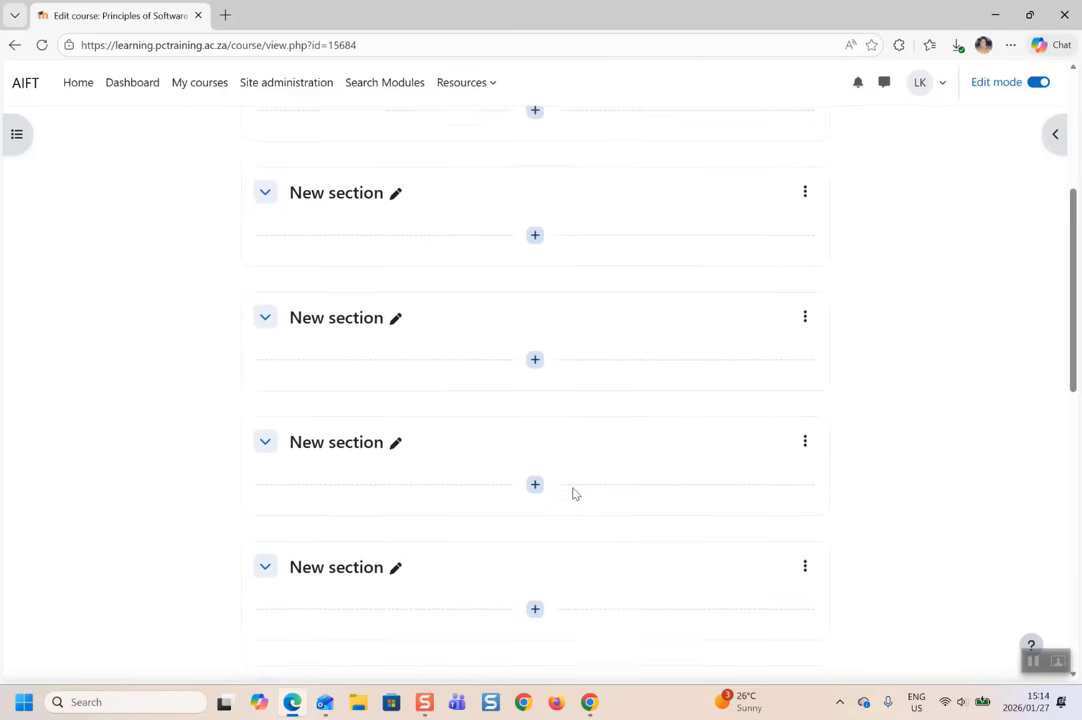
pyautogui.scroll(5, 573, 493)
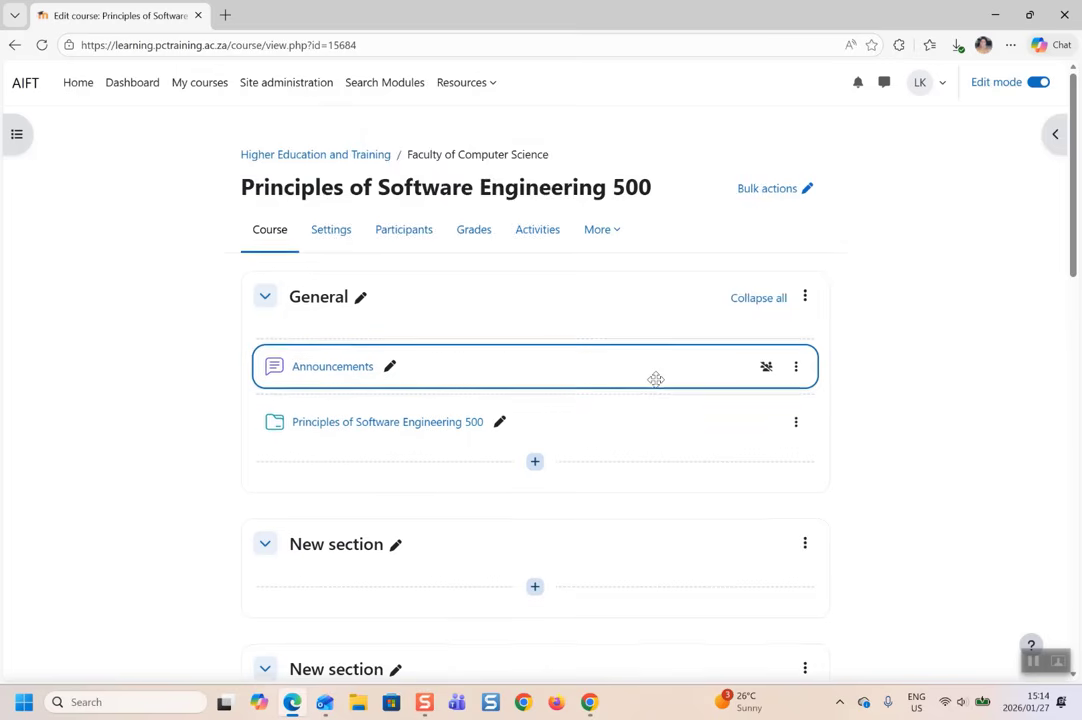
pyautogui.scroll(-6, 655, 380)
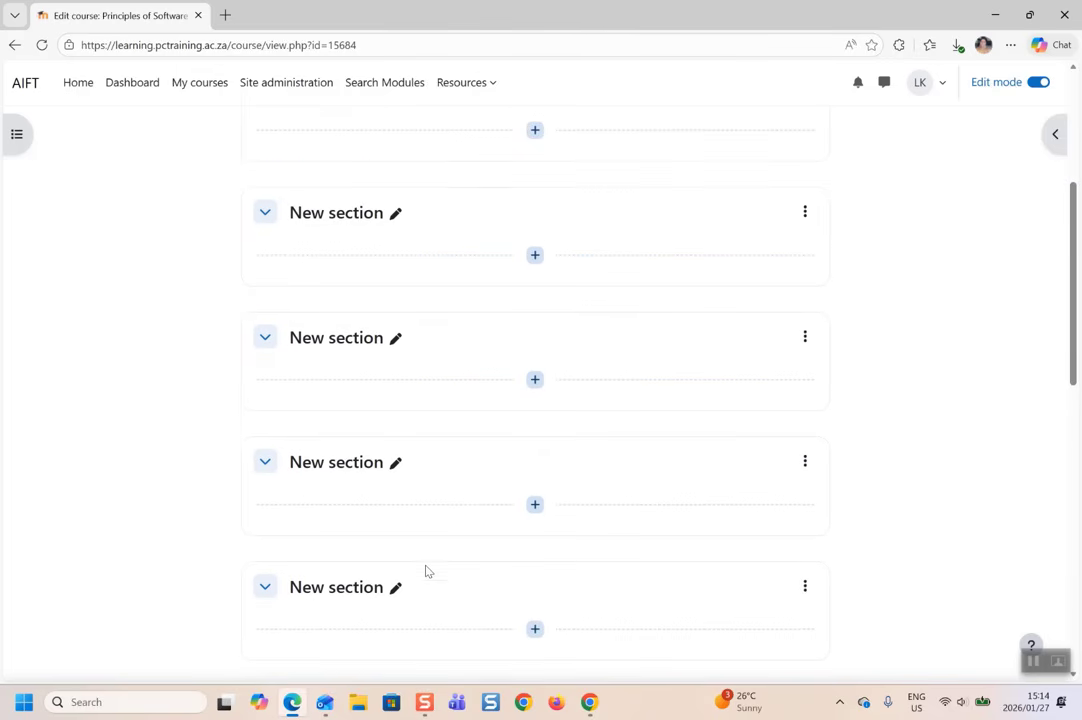
pyautogui.scroll(-10, 427, 571)
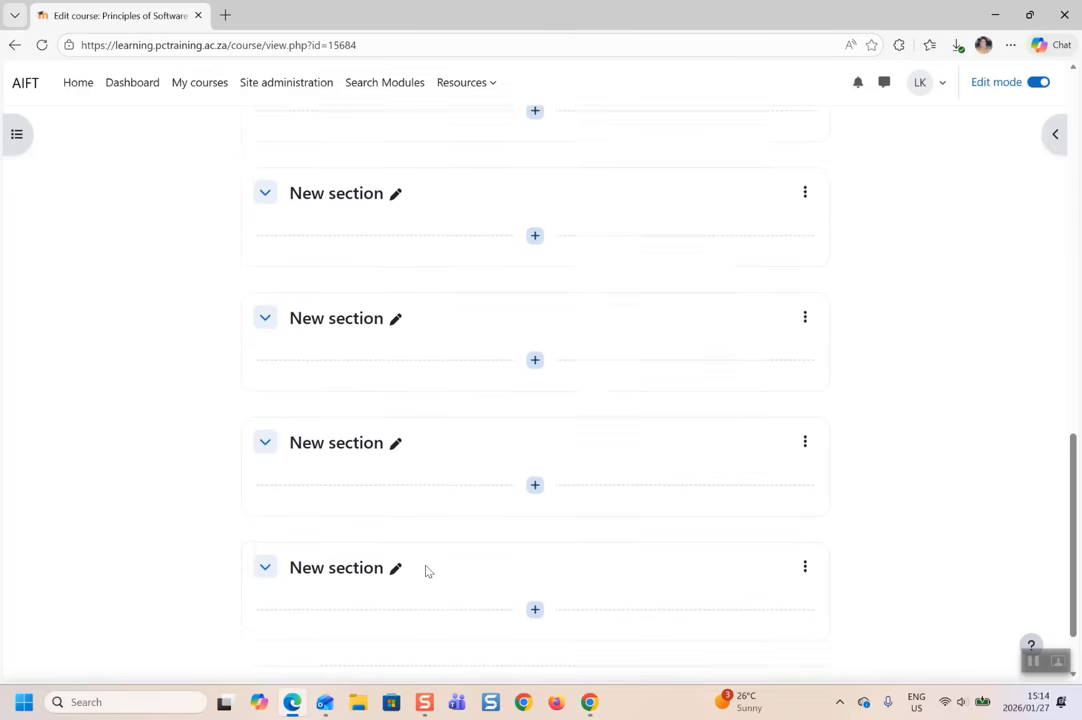
pyautogui.scroll(-2, 427, 571)
pyautogui.scroll(8, 425, 571)
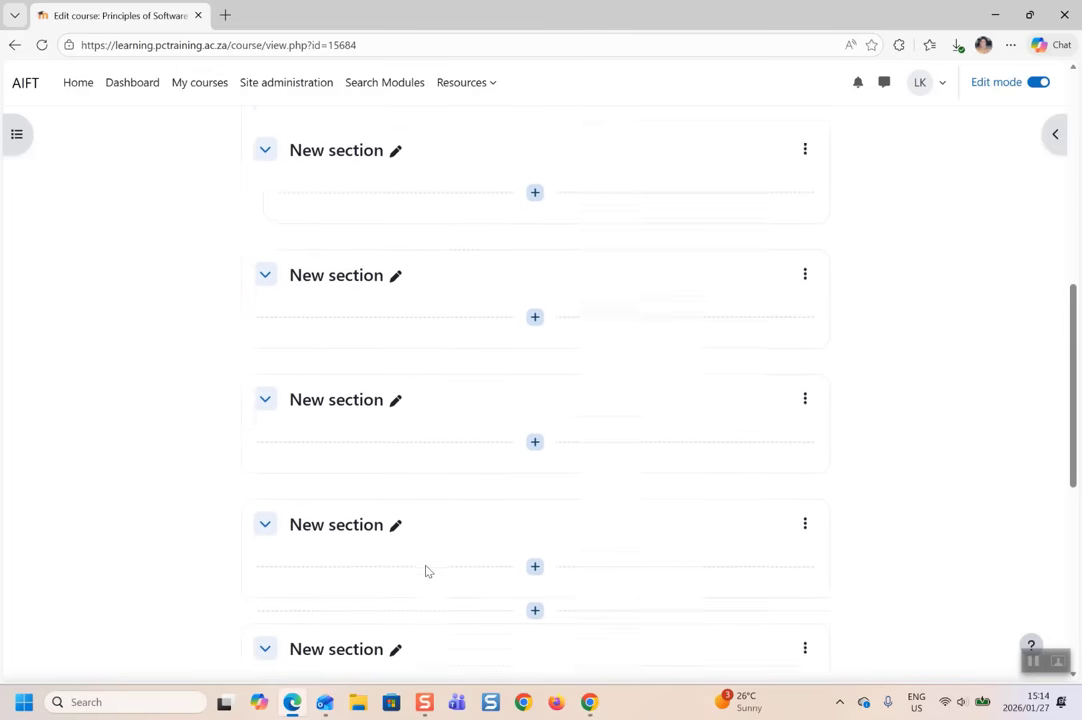
pyautogui.scroll(3, 577, 513)
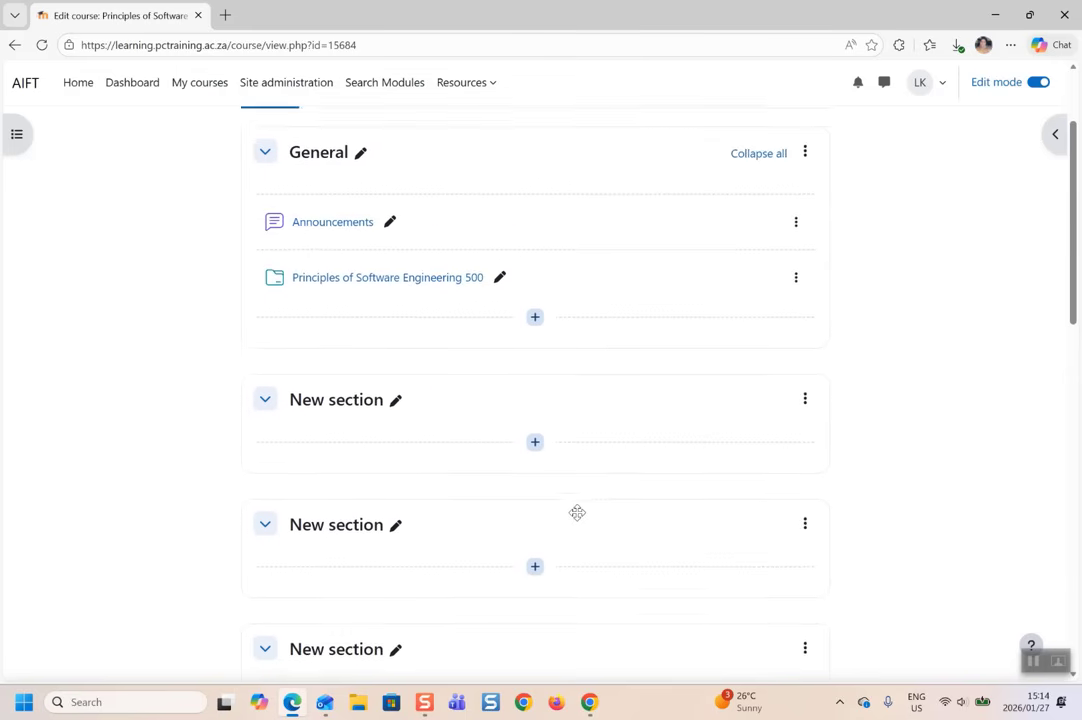
pyautogui.scroll(1, 520, 484)
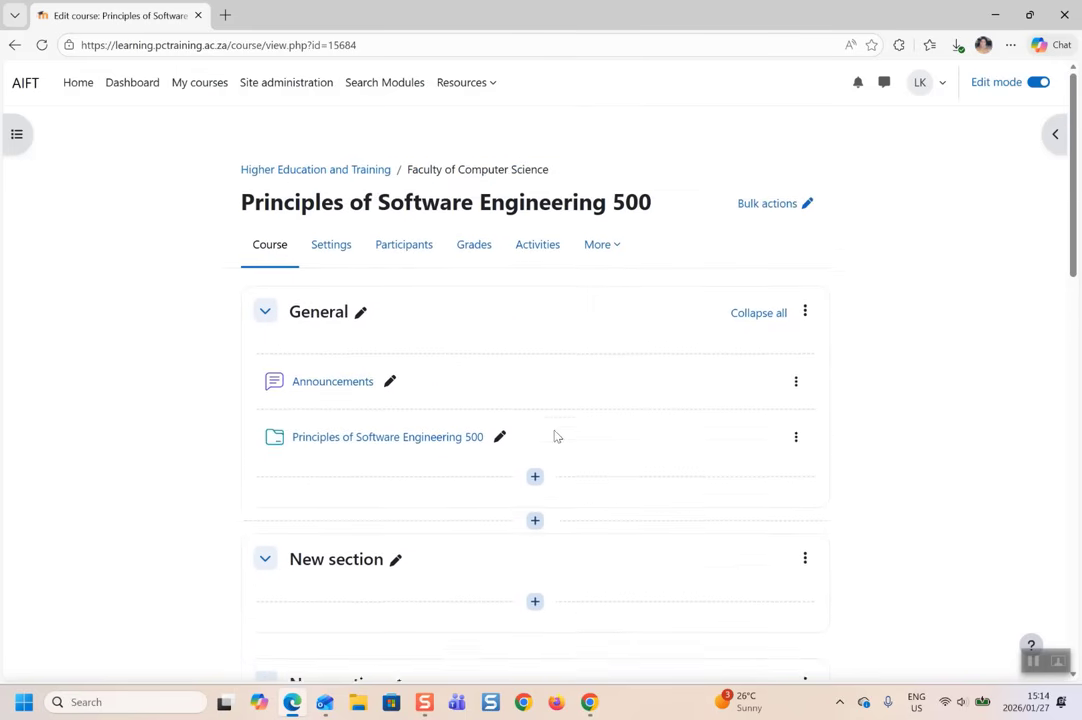
pyautogui.scroll(-2, 445, 386)
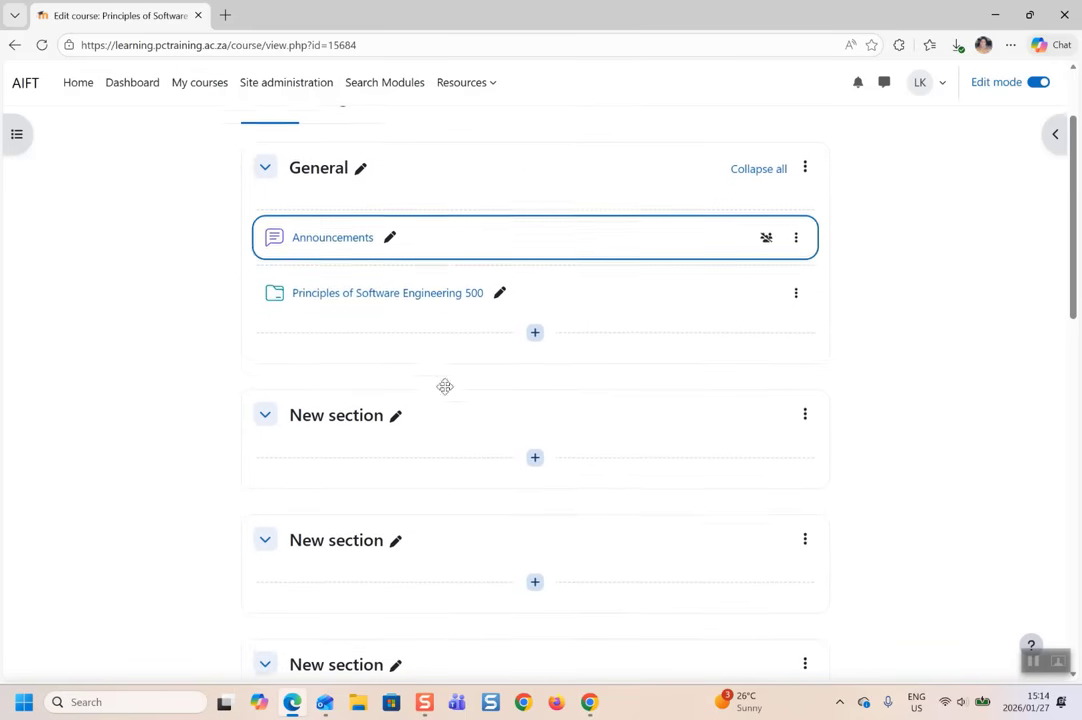
# Switch to File Explorer and open the "Module Breakdown - Introduction to Programming" file from the BSC FutereTech_Alpvest folder in Notepad
pyautogui.click(395, 413)
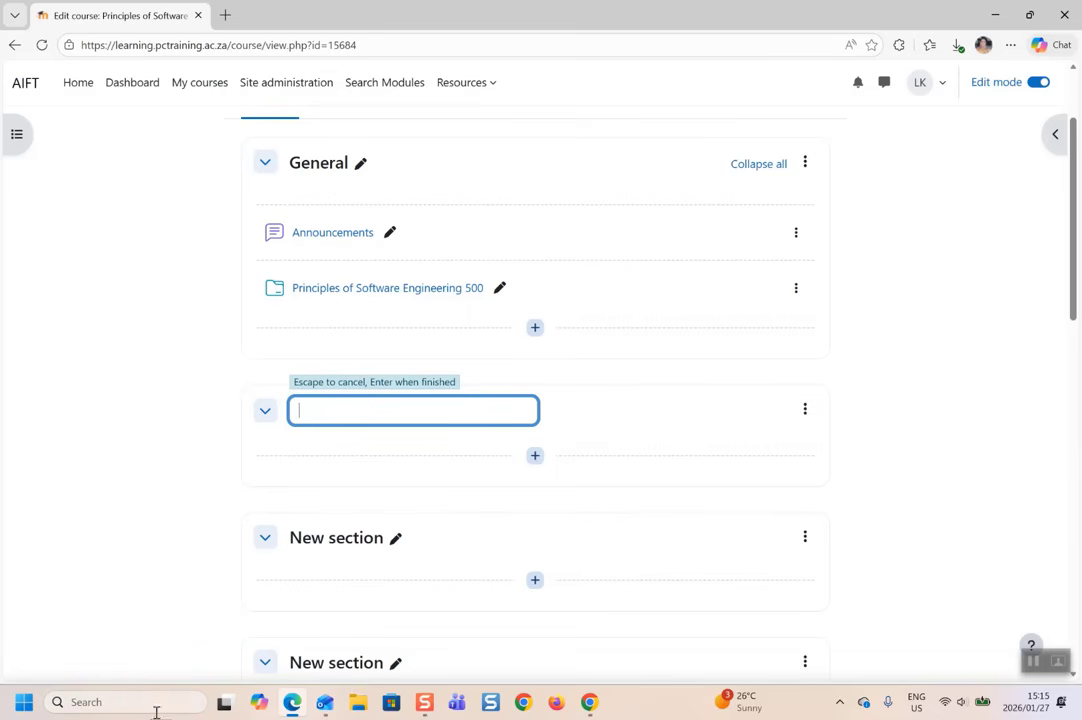
pyautogui.click(358, 702)
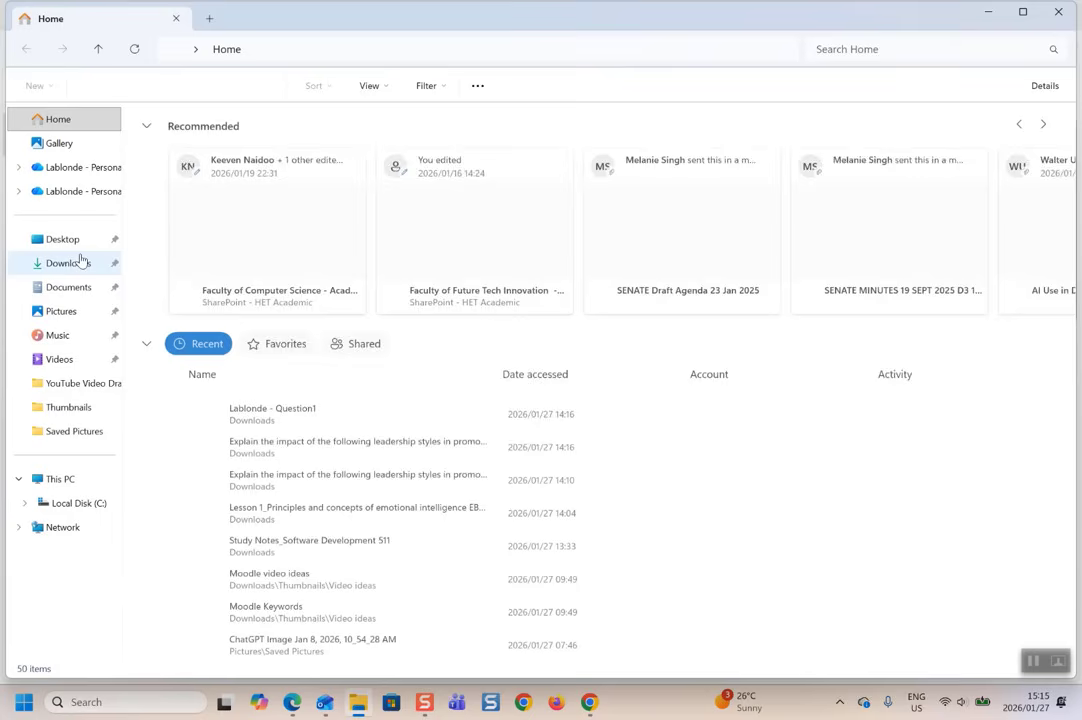
pyautogui.click(71, 266)
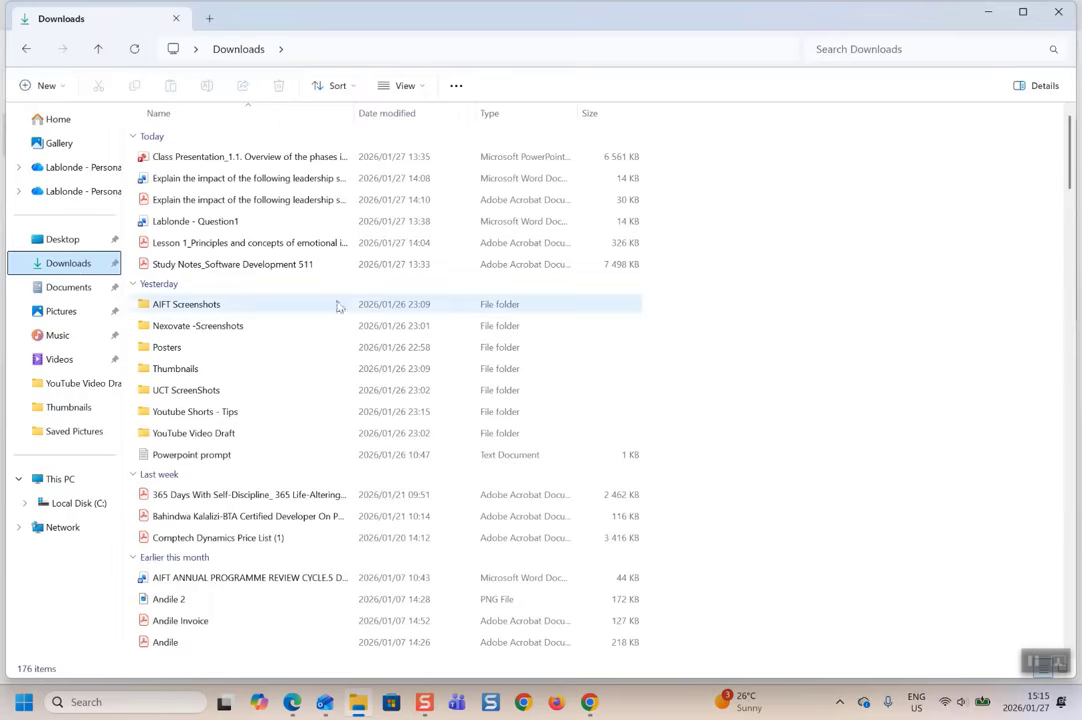
pyautogui.doubleClick(340, 587)
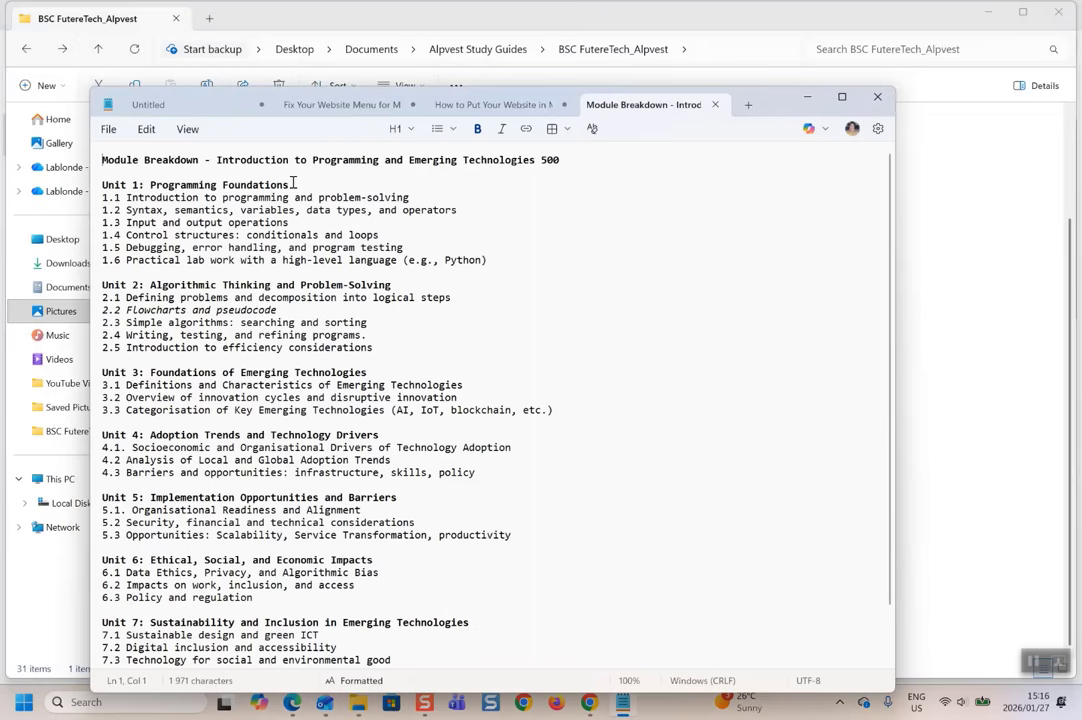
# Copy the heading "Unit 1: Programming Foundations" from the module breakdown and minimize Notepad
pyautogui.moveTo(287, 185); pyautogui.dragTo(102, 185)
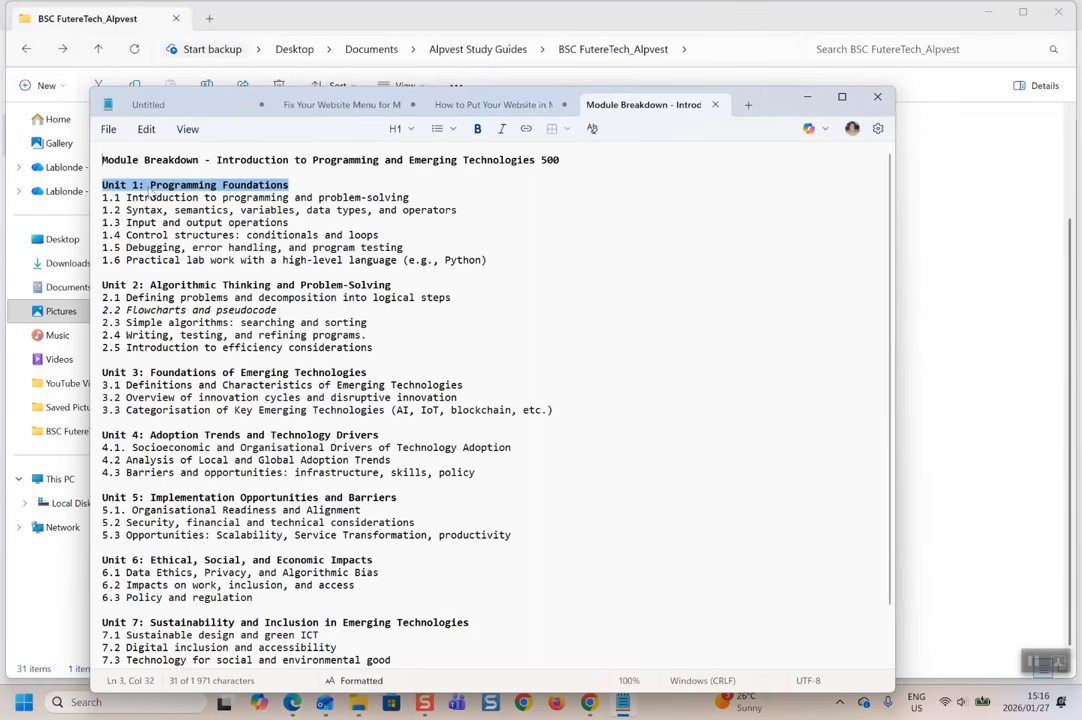
pyautogui.rightClick(152, 192)
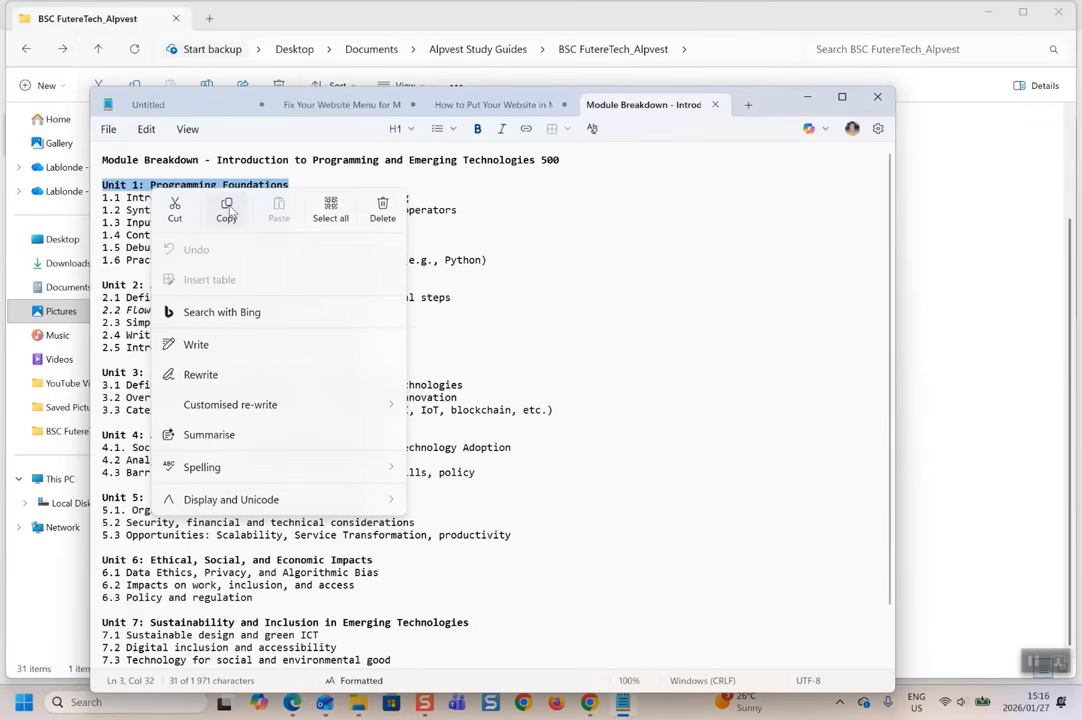
pyautogui.click(224, 205)
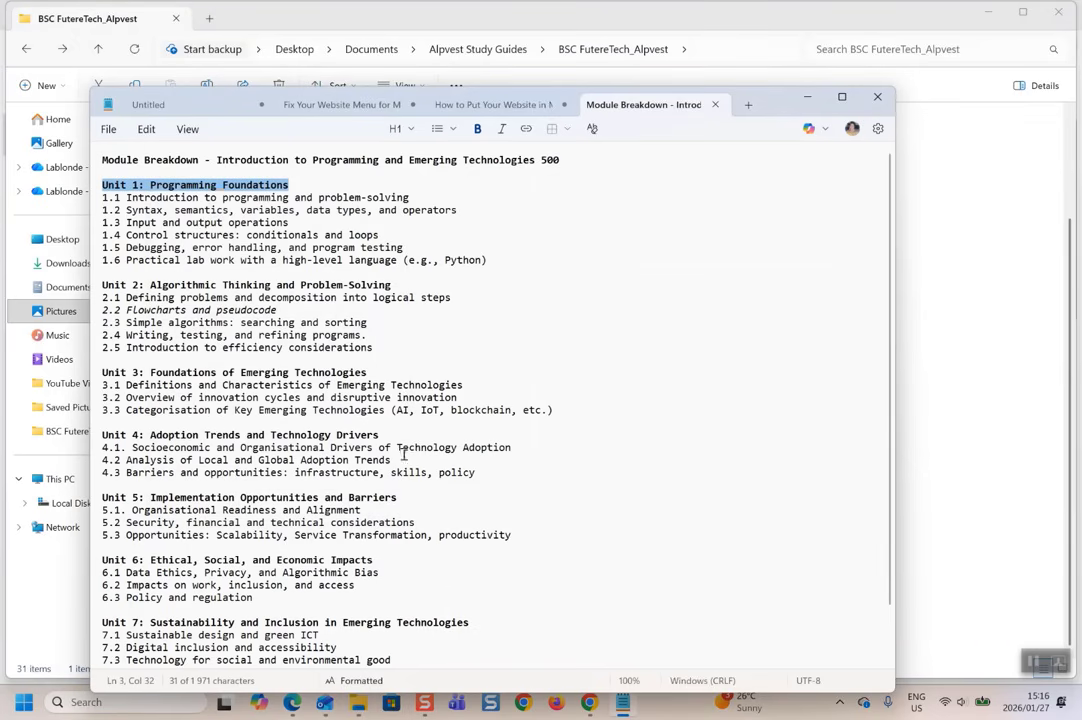
pyautogui.click(807, 97)
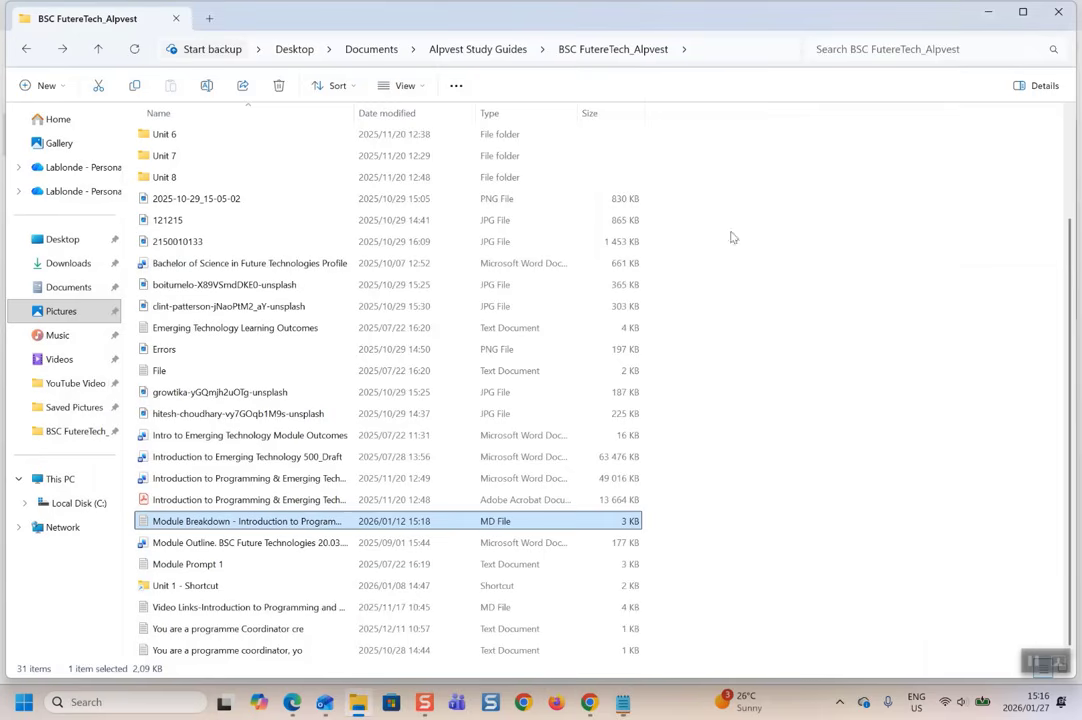
# Return to the Moodle course in Edge and rename the first placeholder section as "Unit 1: Programming Foundations"
pyautogui.click(589, 704)
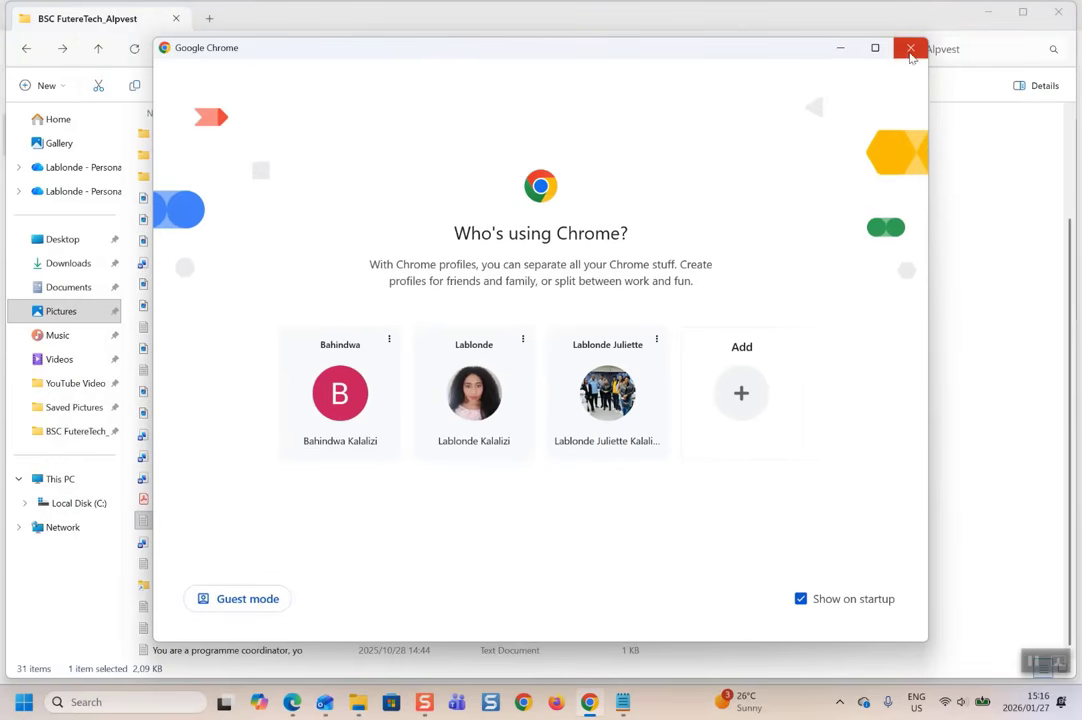
pyautogui.click(910, 50)
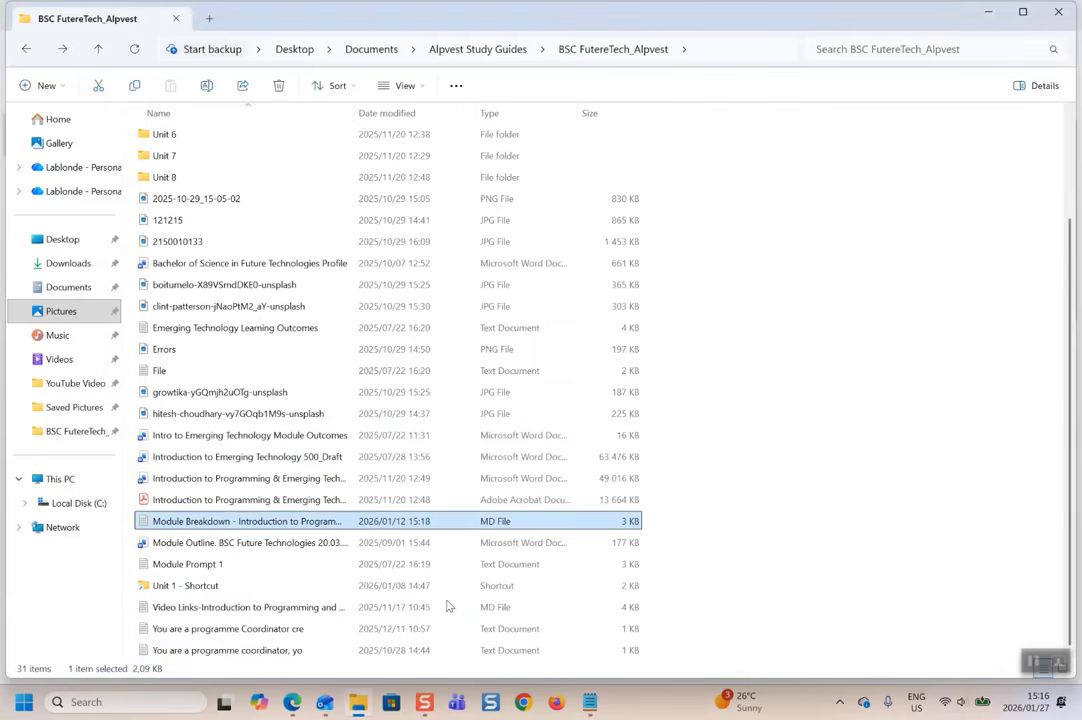
pyautogui.click(292, 702)
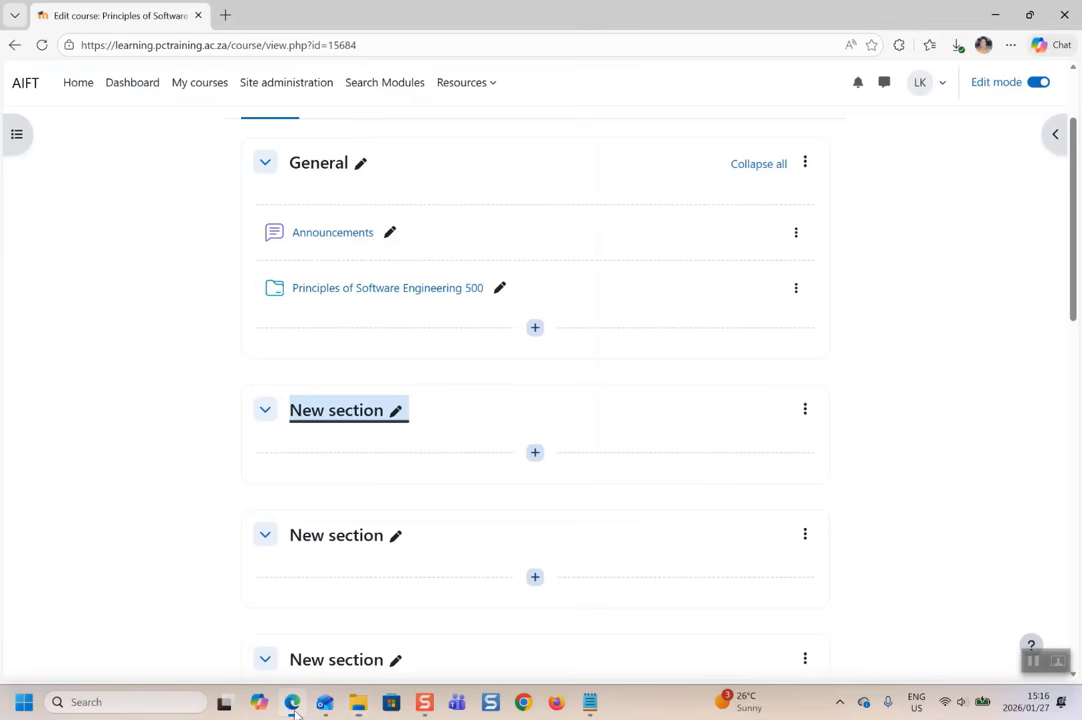
pyautogui.click(395, 412)
pyautogui.hotkey('ctrl', 'v')
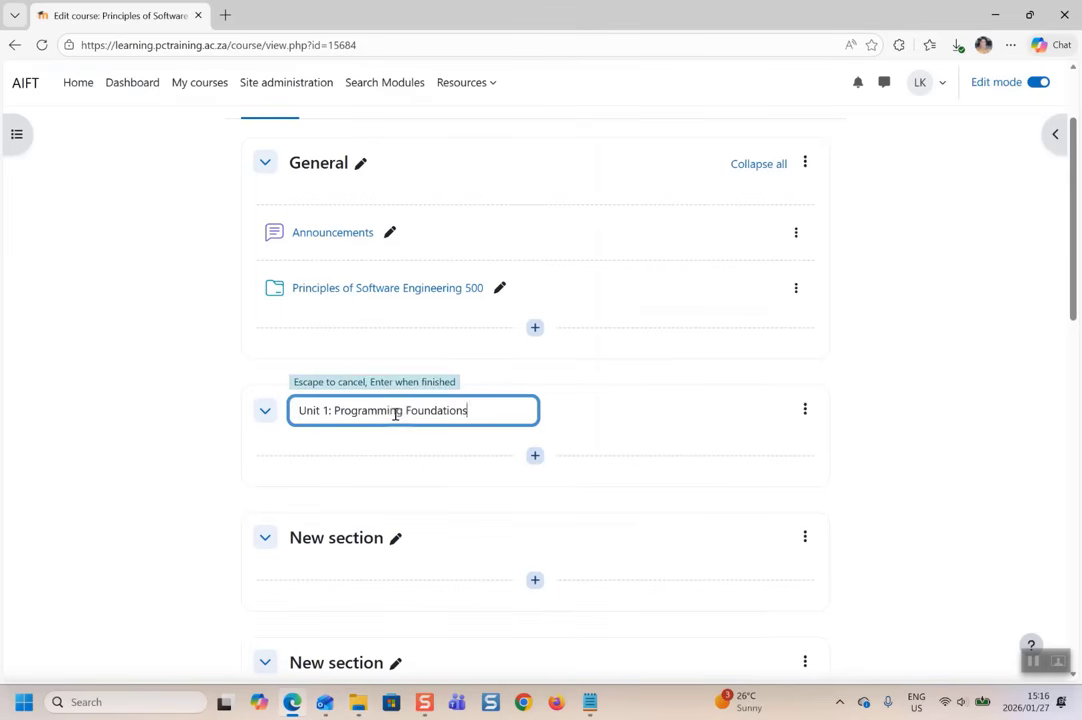
pyautogui.press('Return')
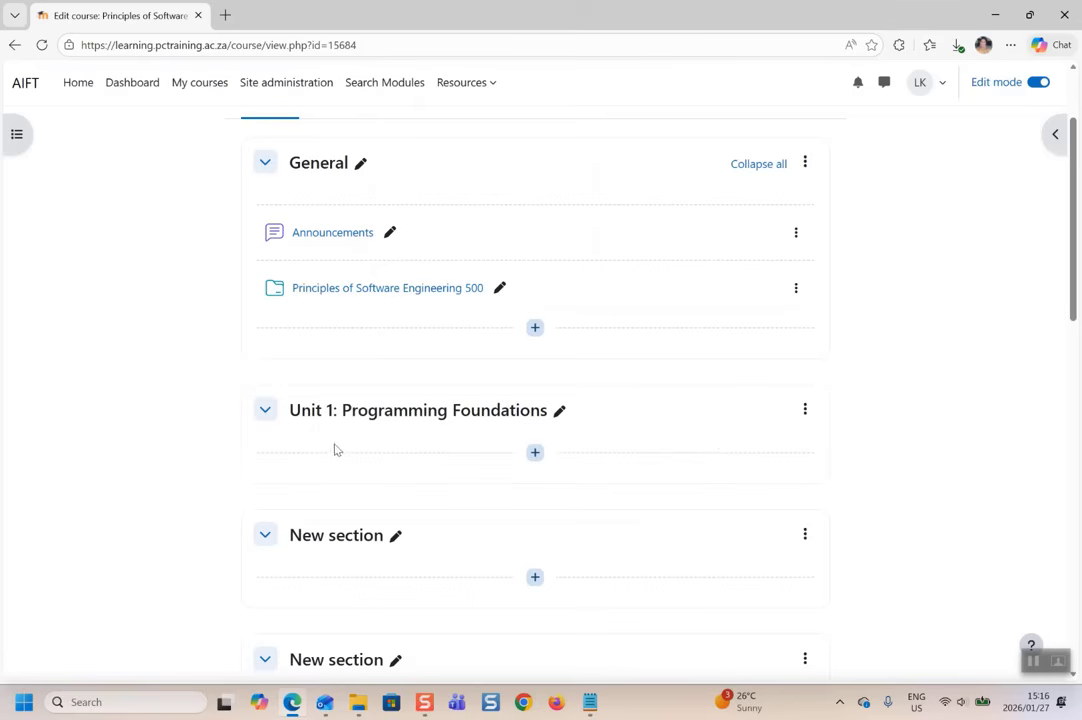
# Start a new Lesson activity in the Unit 1: Programming Foundations section
pyautogui.scroll(2, 345, 440)
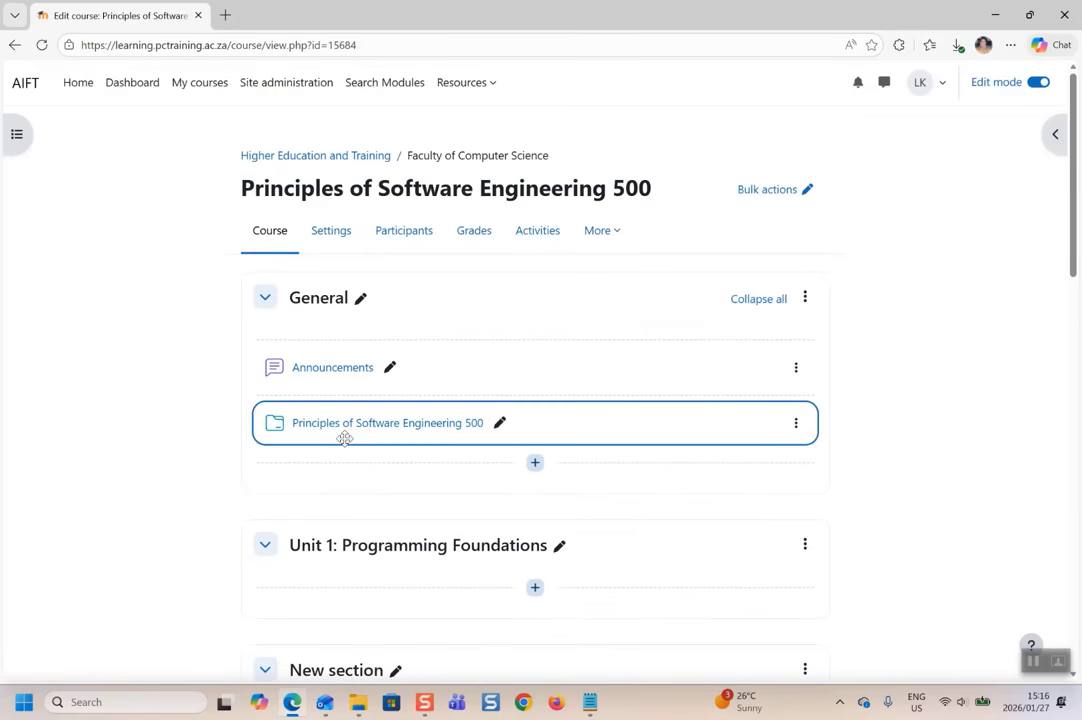
pyautogui.scroll(-4, 345, 440)
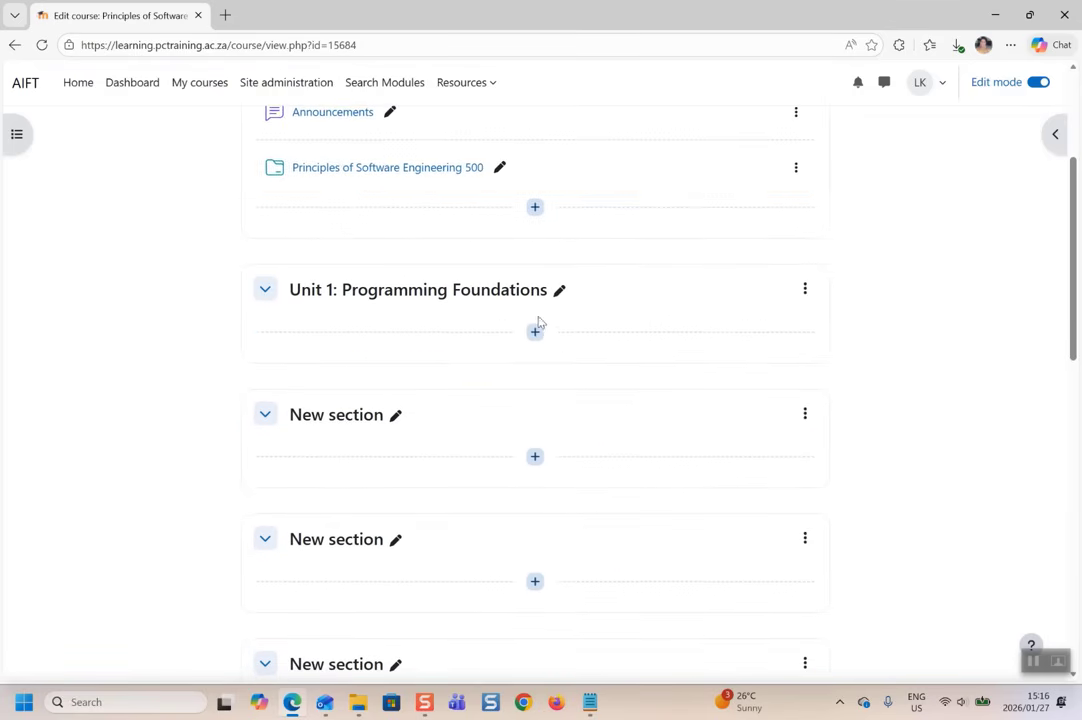
pyautogui.click(535, 333)
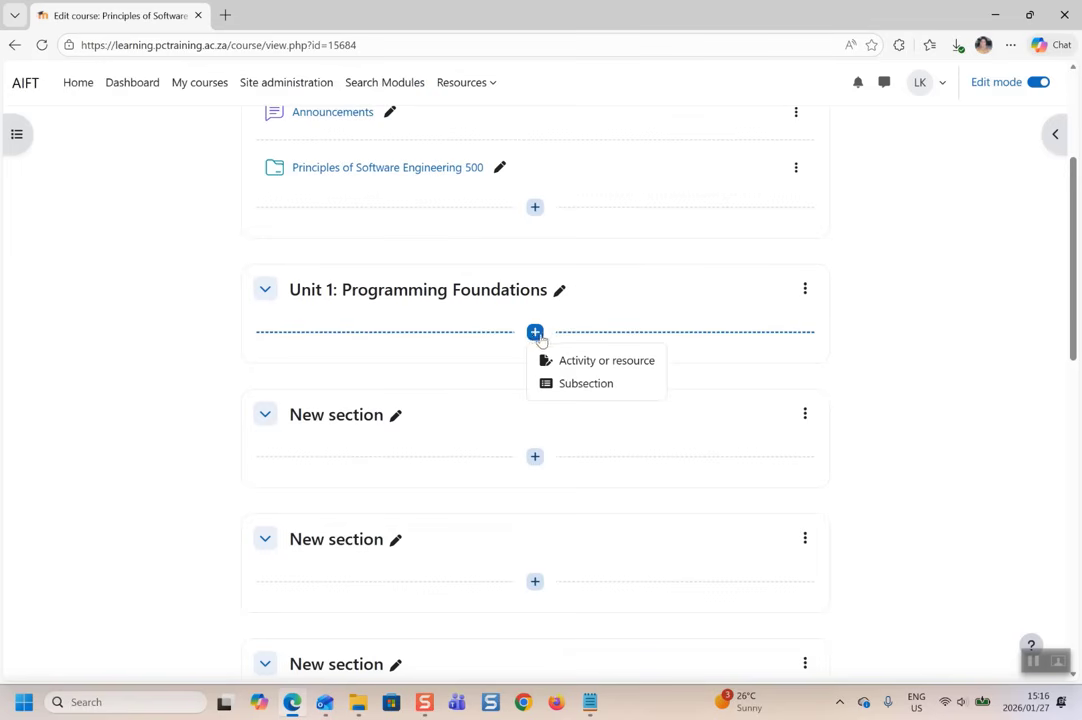
pyautogui.click(598, 366)
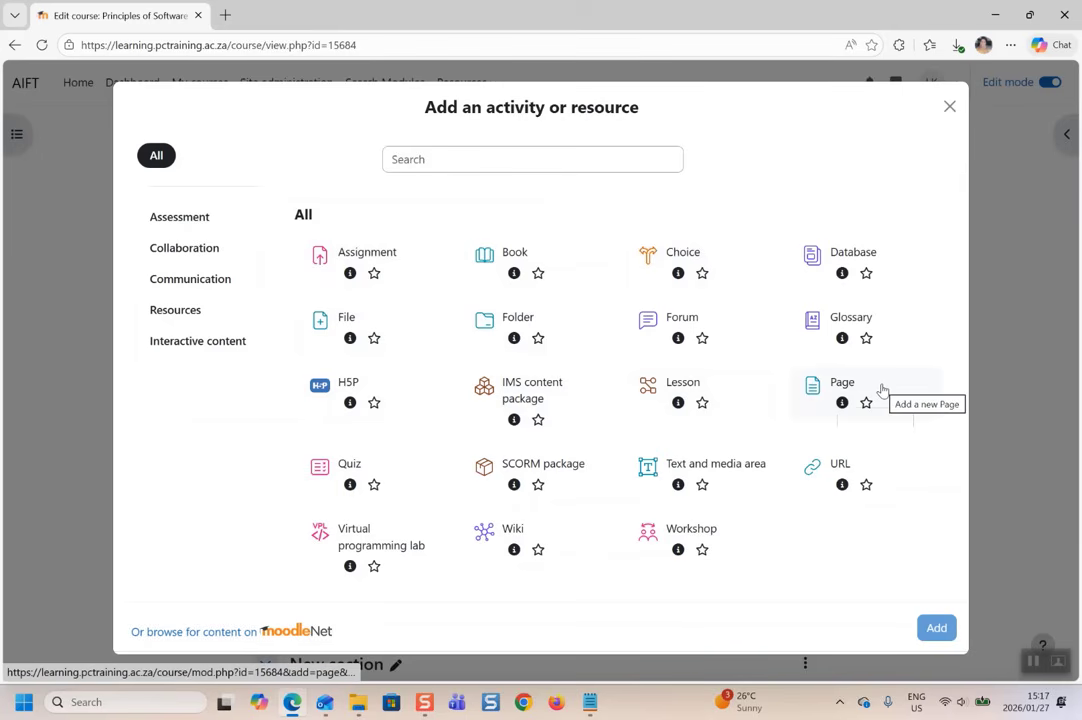
pyautogui.click(671, 390)
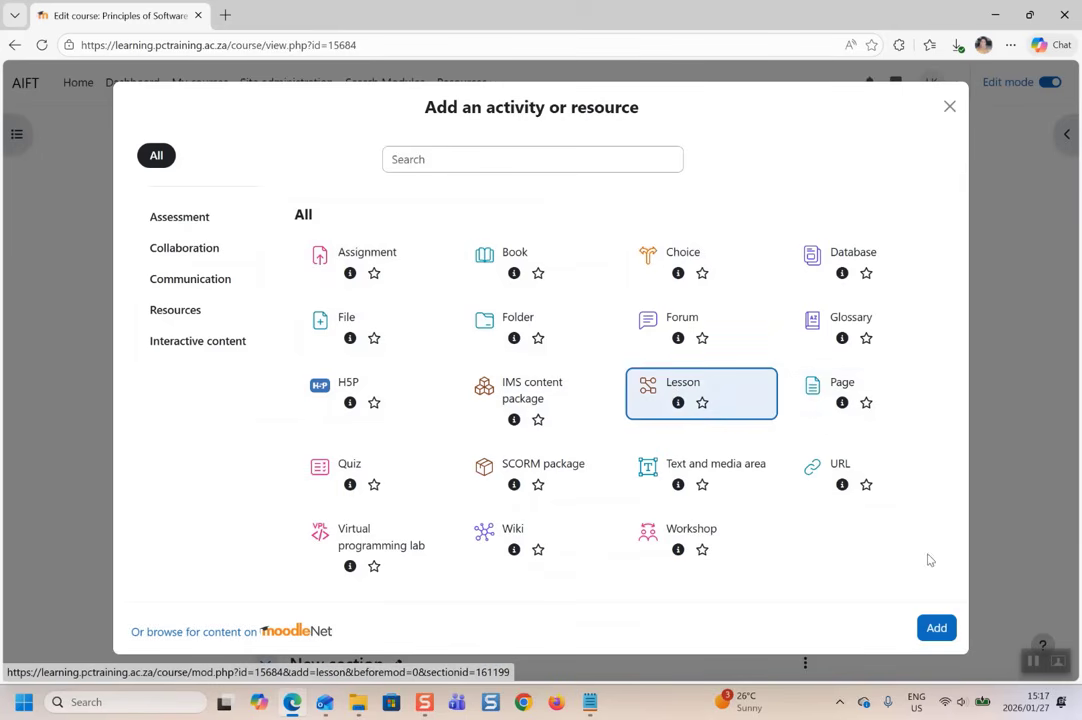
pyautogui.click(937, 628)
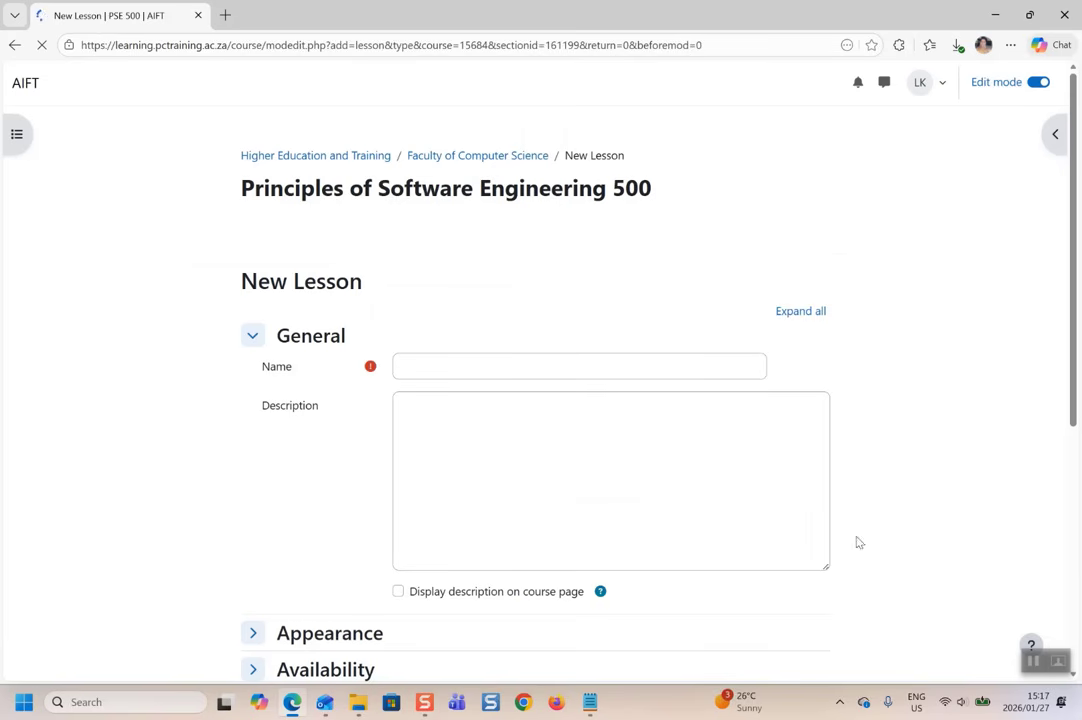
# Name the lesson "1.1 Introduction to programming and problem-solving", copying the title from the module breakdown in Notepad
pyautogui.click(524, 363)
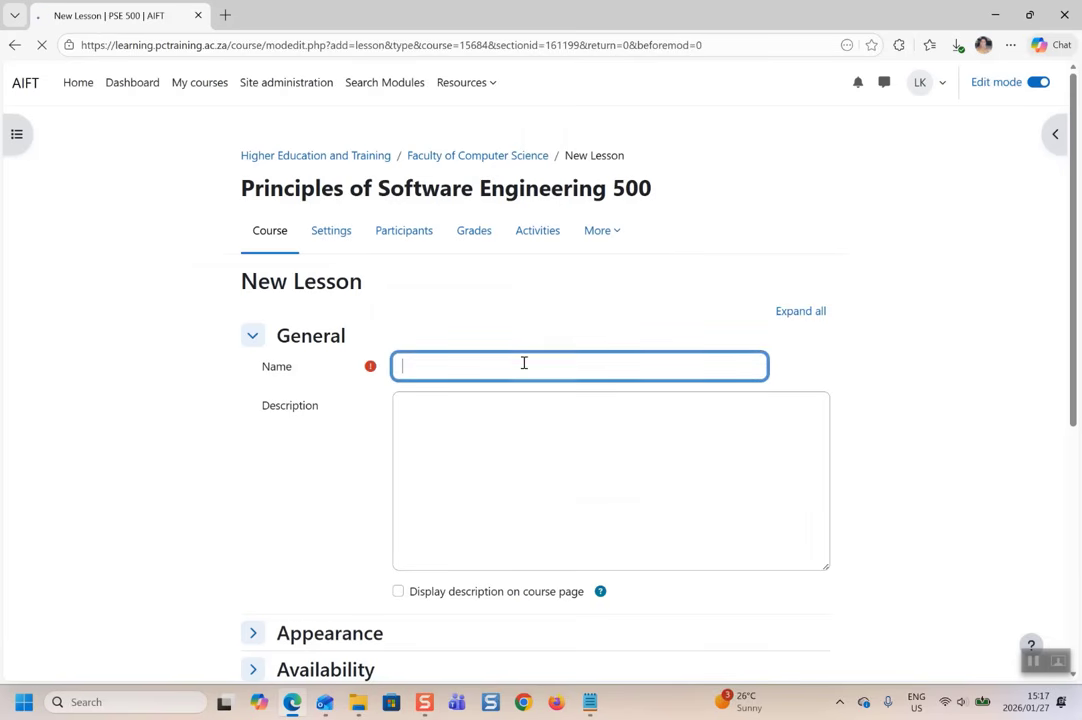
pyautogui.moveTo(592, 706)
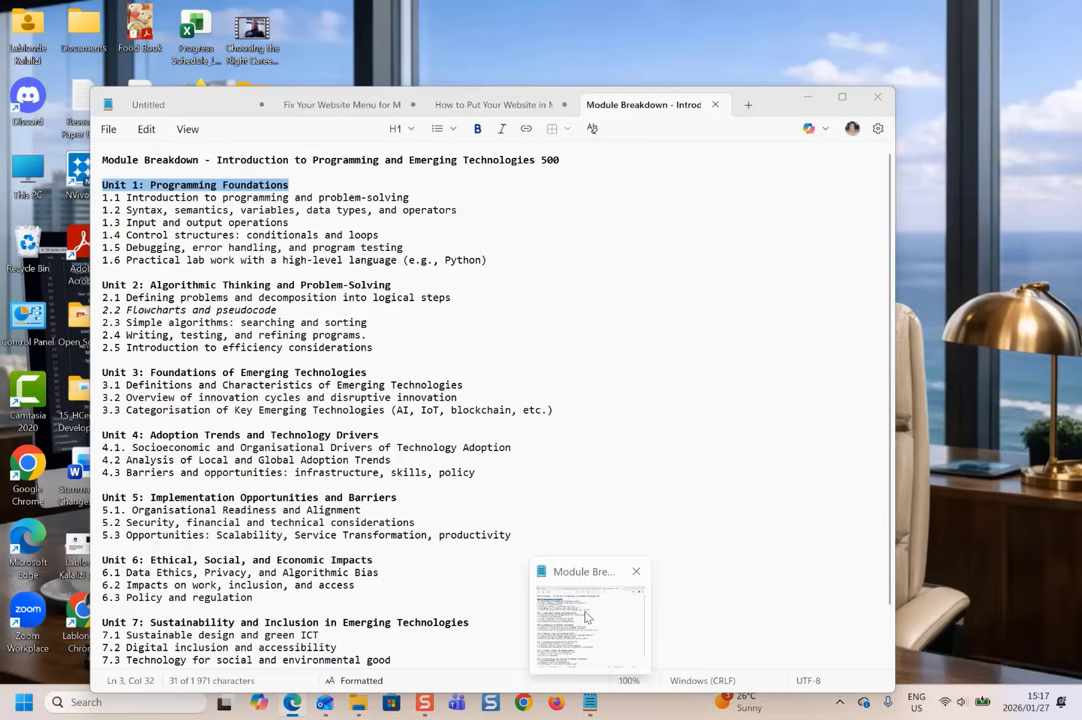
pyautogui.click(585, 612)
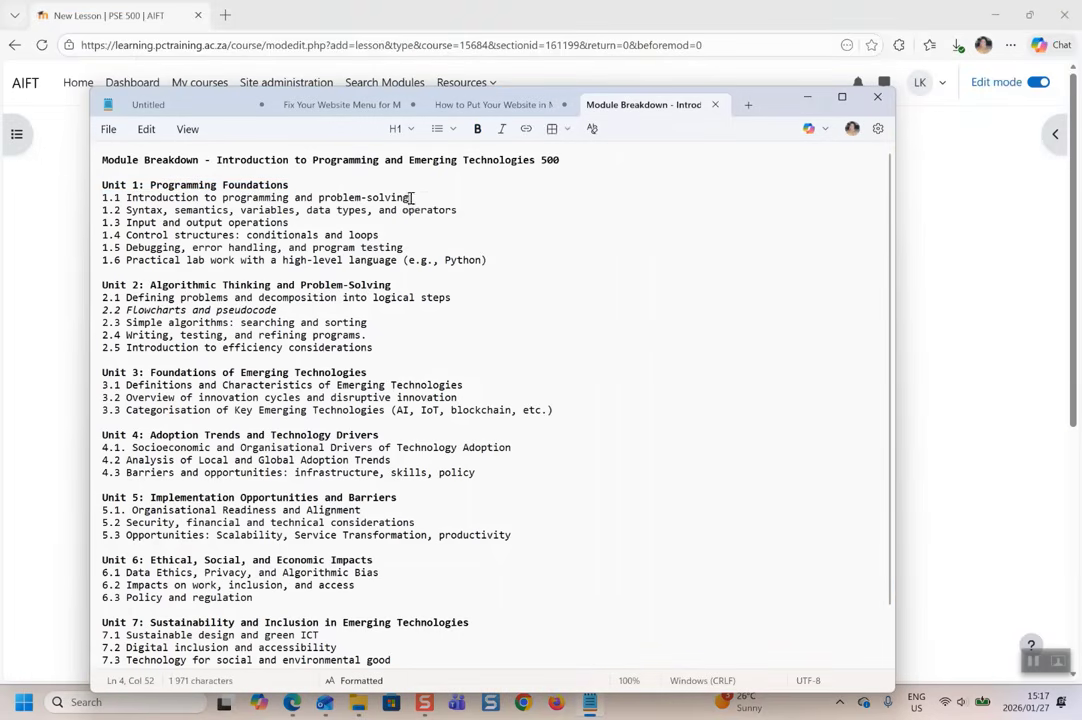
pyautogui.moveTo(411, 197); pyautogui.dragTo(92, 203)
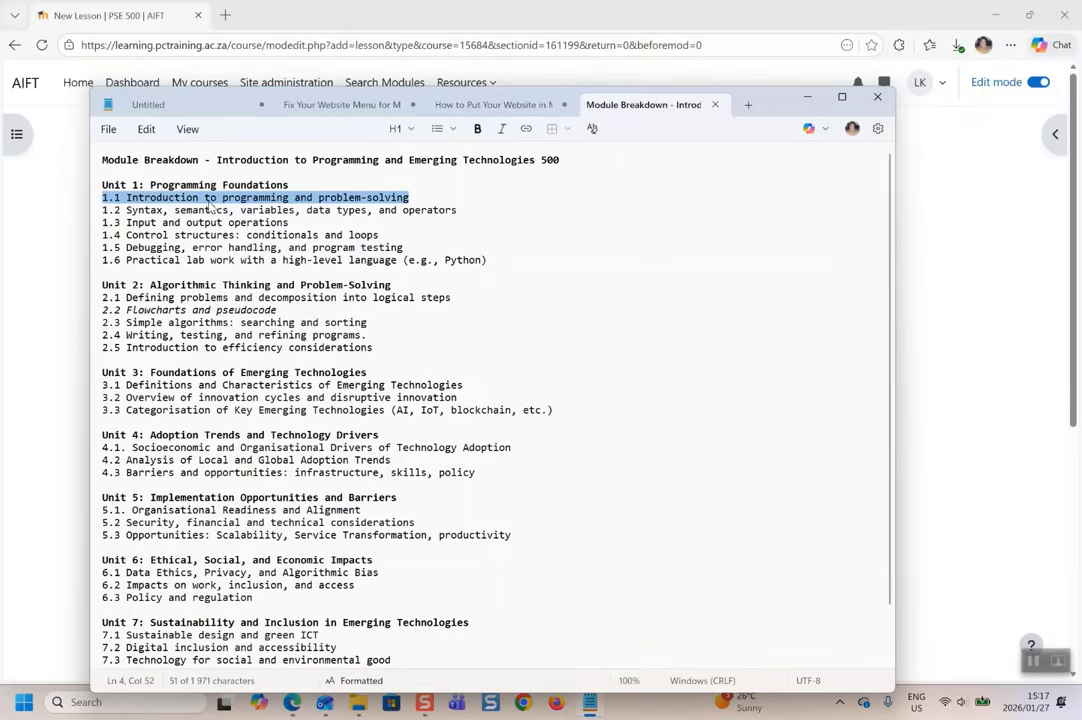
pyautogui.rightClick(210, 205)
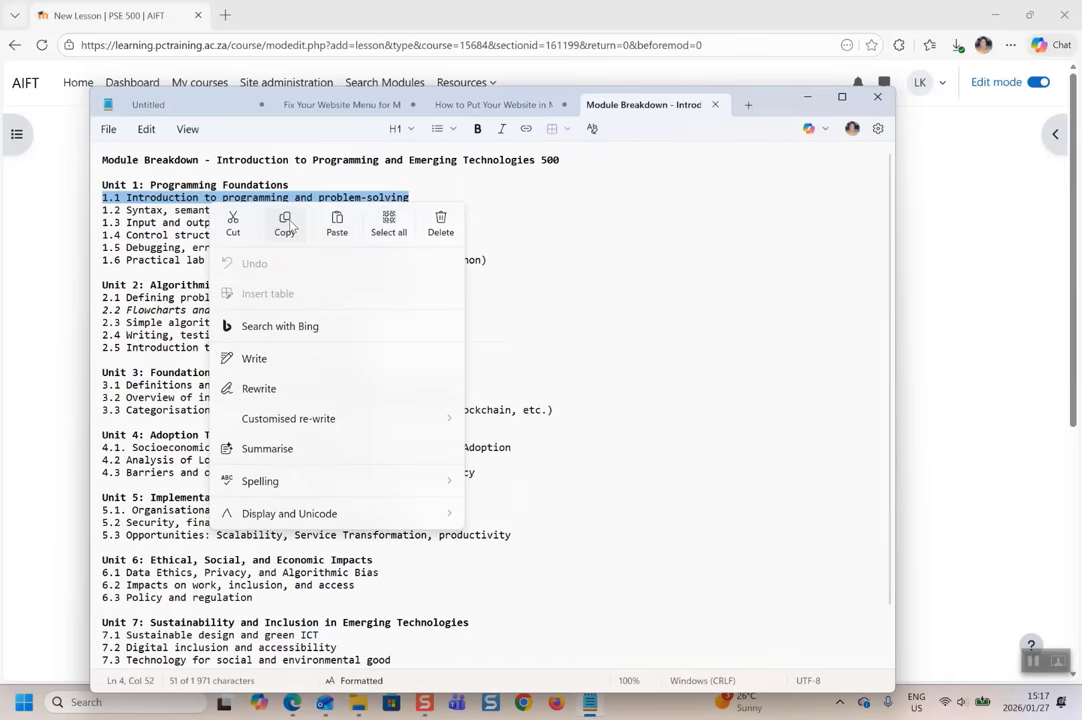
pyautogui.click(287, 224)
pyautogui.click(807, 103)
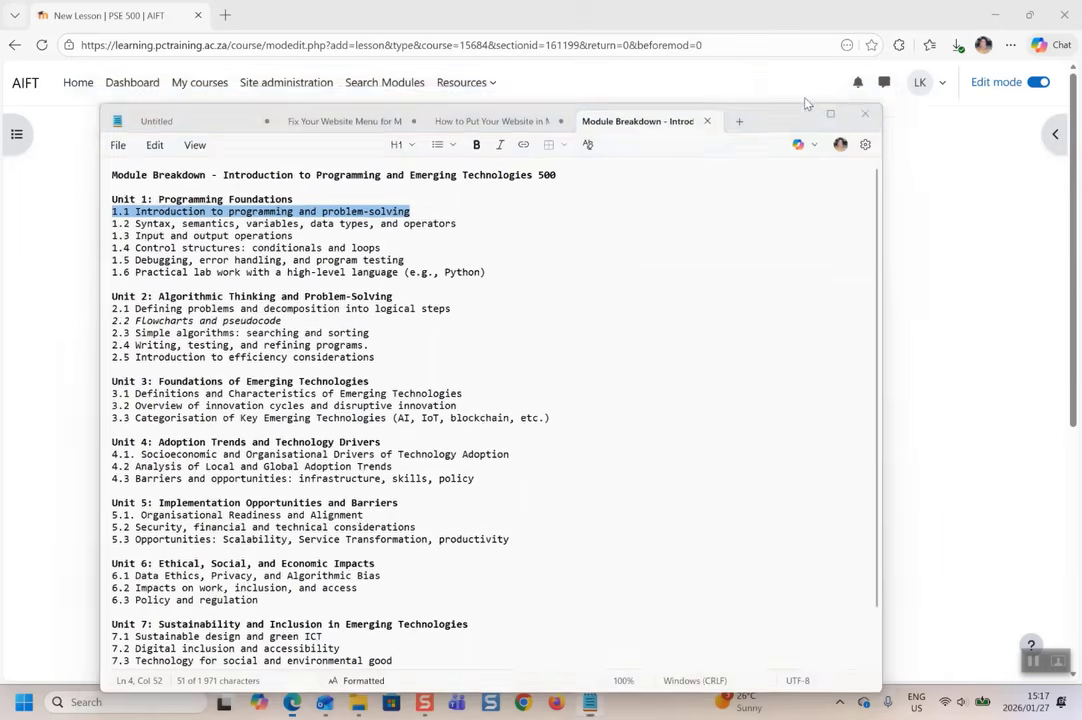
pyautogui.hotkey('ctrl', 'v')
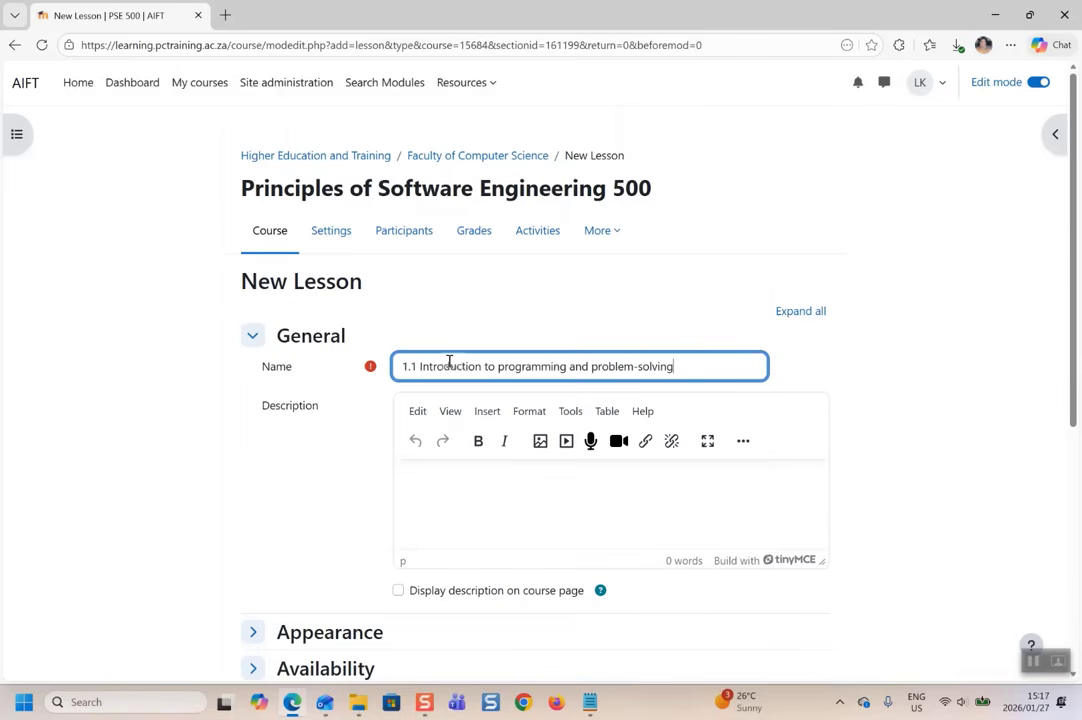
# Save lesson 1.1 with an empty description and return to the course page
pyautogui.click(770, 510)
pyautogui.scroll(-1, 768, 507)
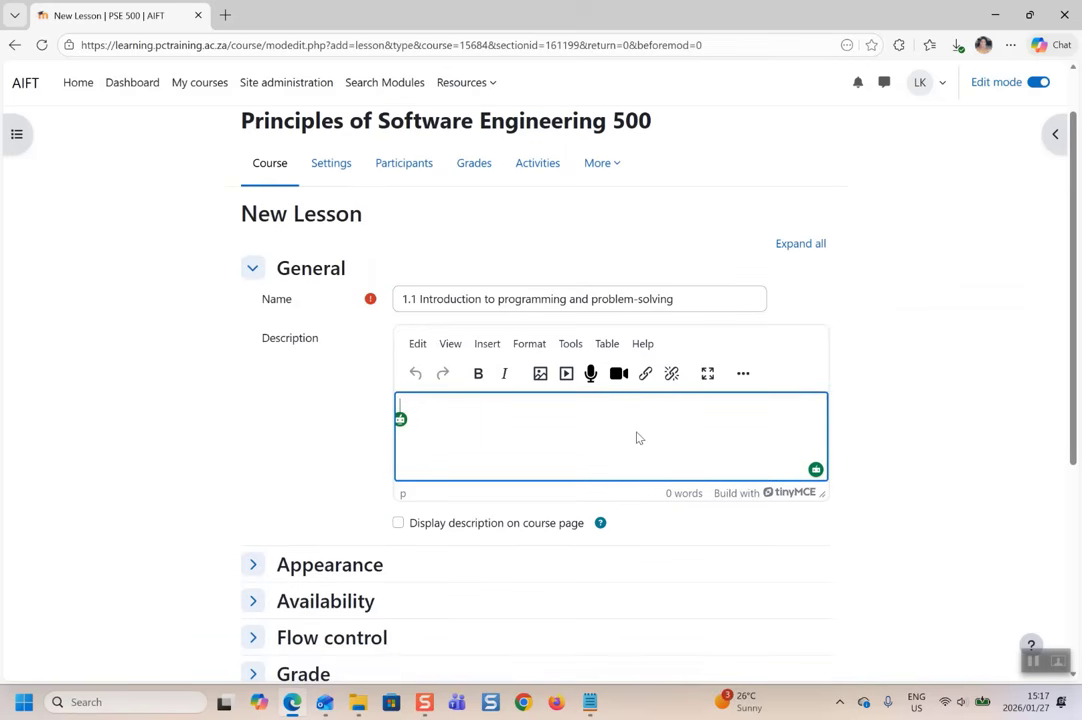
pyautogui.scroll(-5, 639, 438)
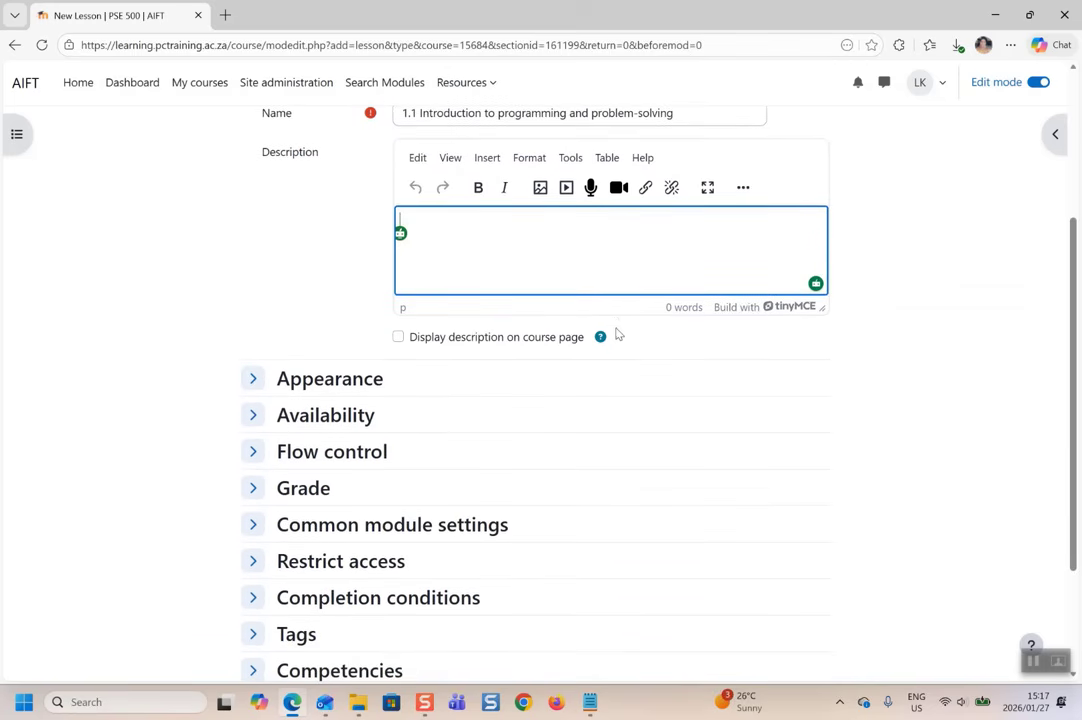
pyautogui.scroll(5, 614, 322)
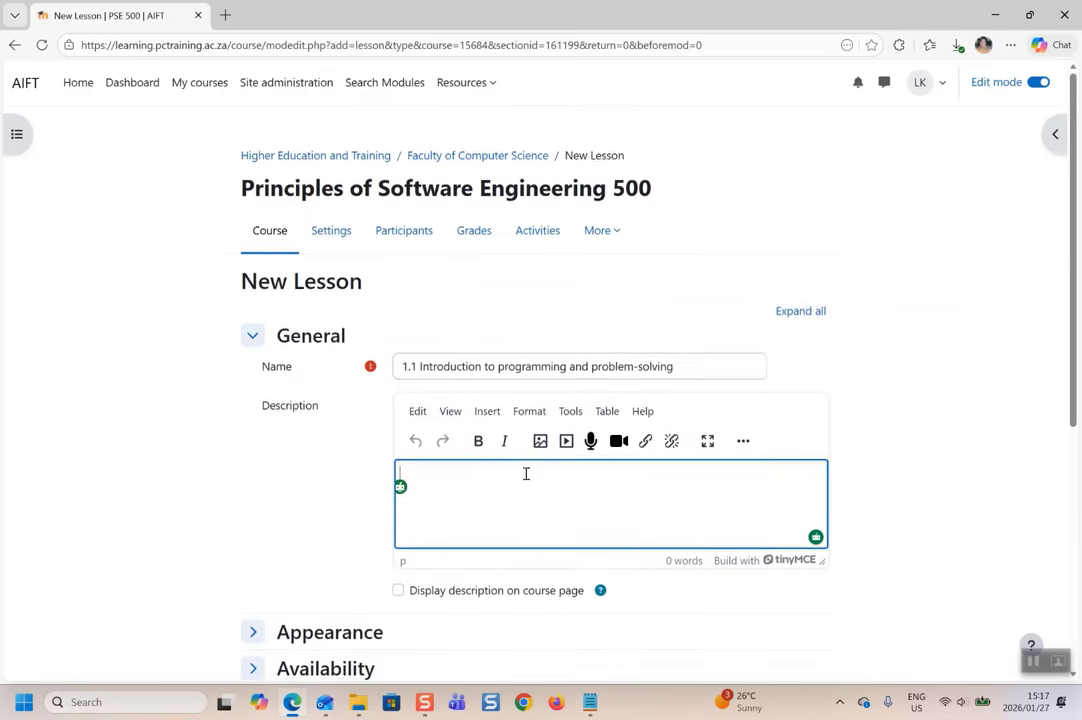
pyautogui.scroll(-5, 514, 481)
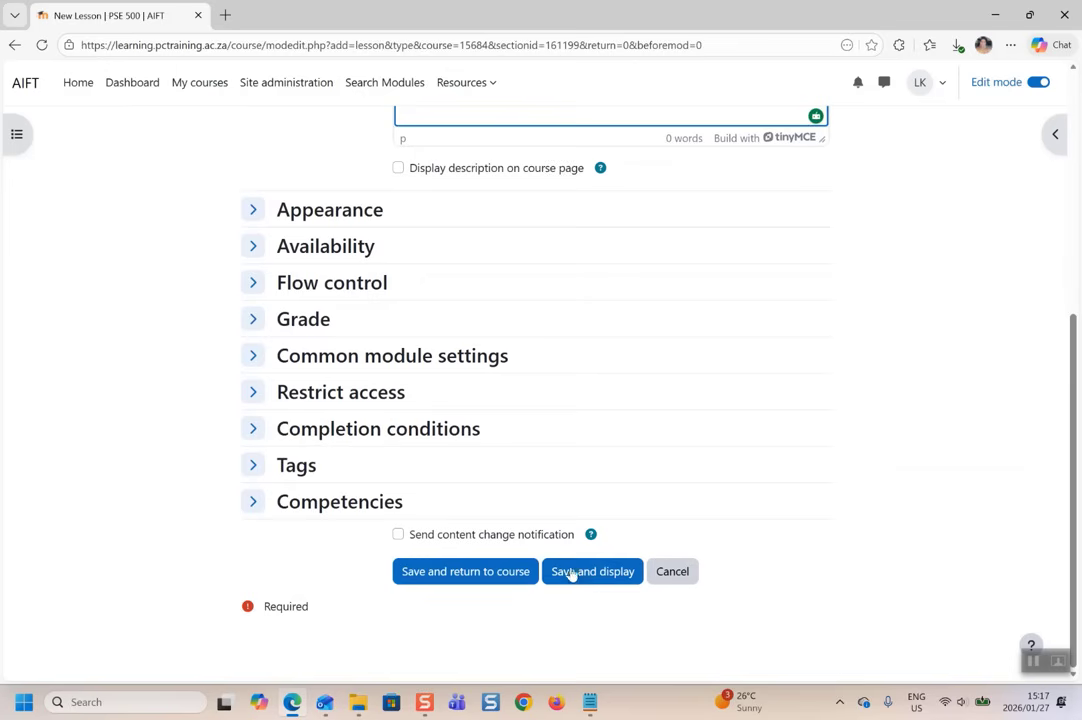
pyautogui.click(507, 578)
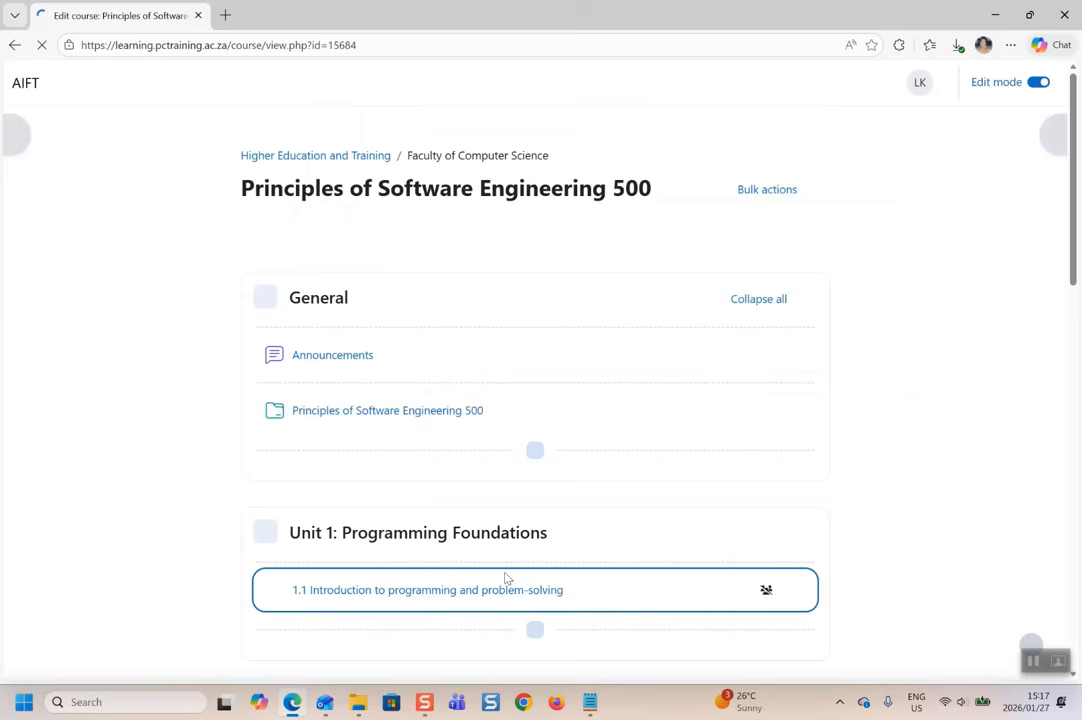
# Start another Lesson activity below lesson 1.1 in the Unit 1 section
pyautogui.scroll(-3, 530, 575)
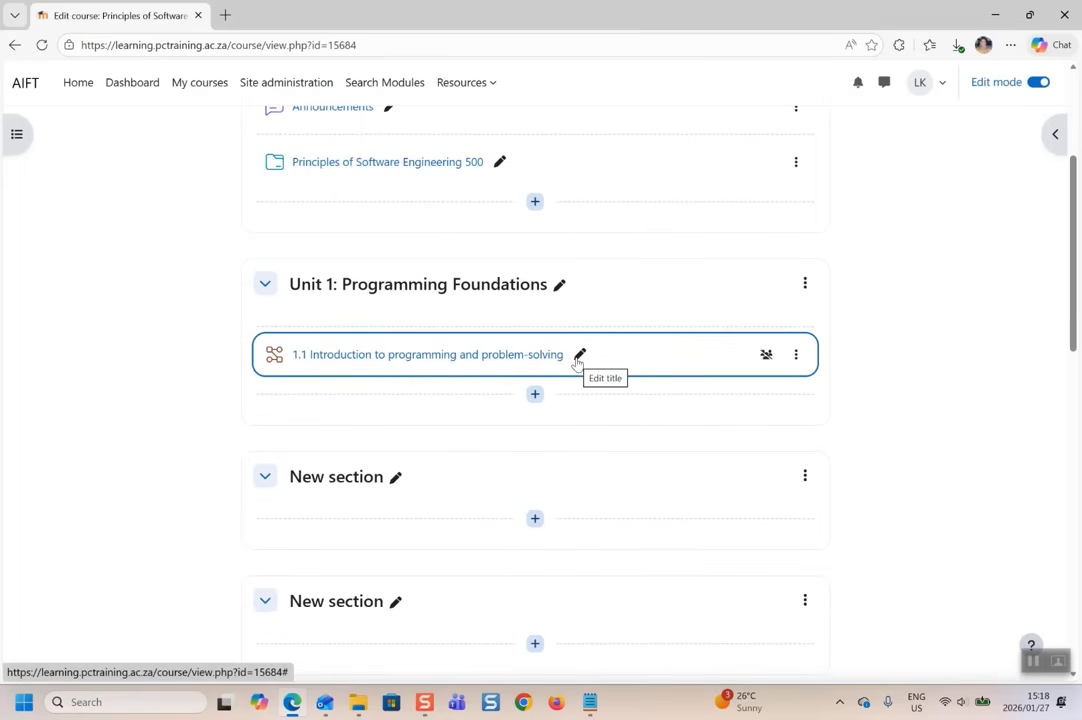
pyautogui.click(535, 394)
pyautogui.click(584, 424)
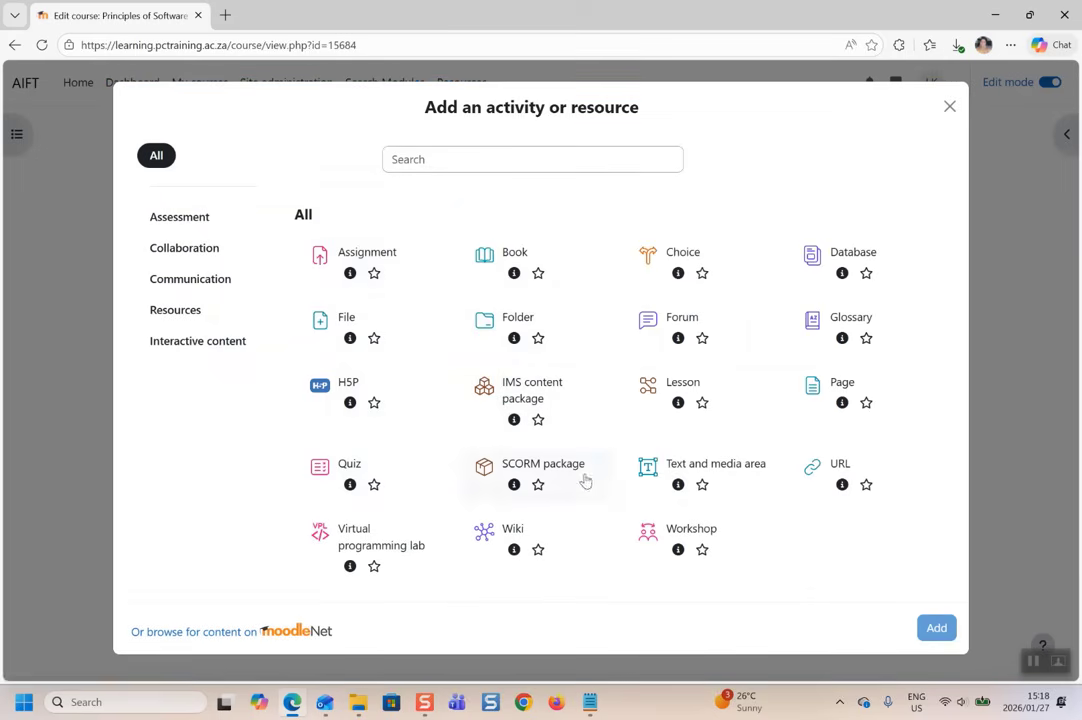
pyautogui.click(678, 392)
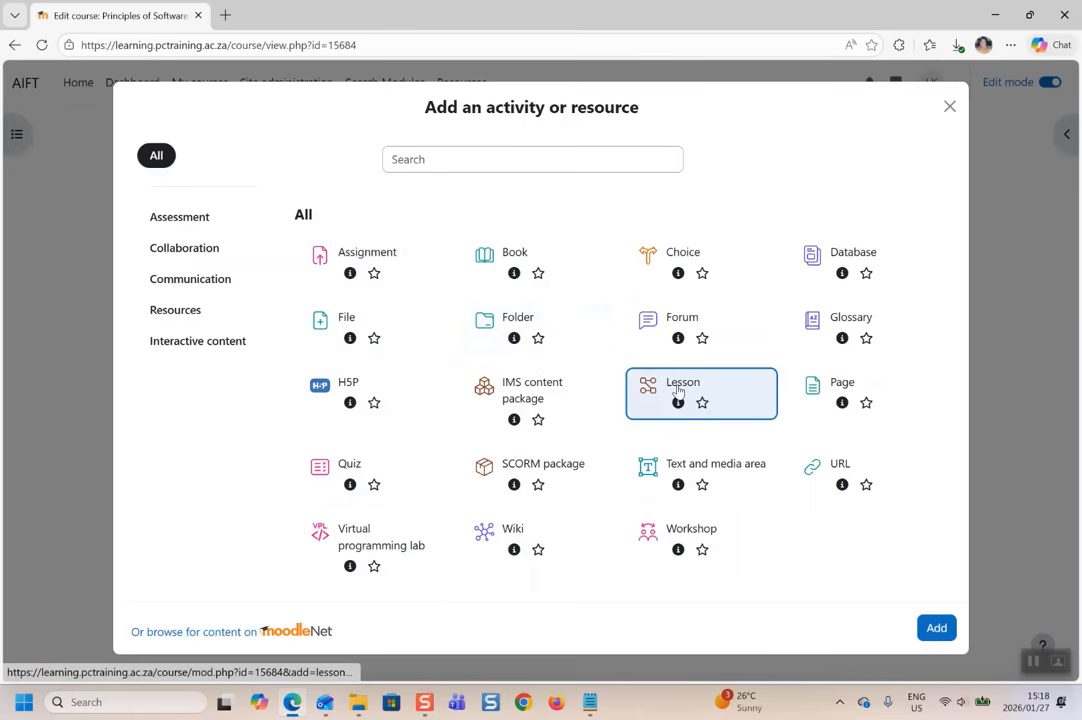
pyautogui.click(937, 630)
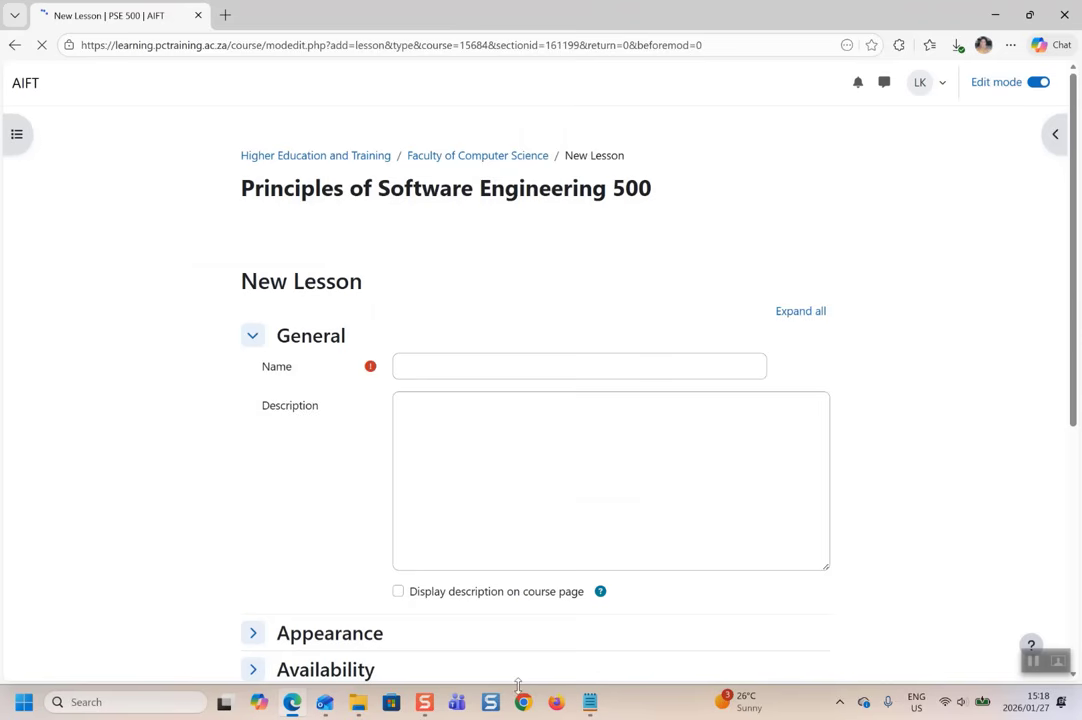
# Name the lesson "1.2 Syntax, semantics, variables, data types, and operators" from the Notepad module breakdown, and save it back to the course
pyautogui.click(590, 706)
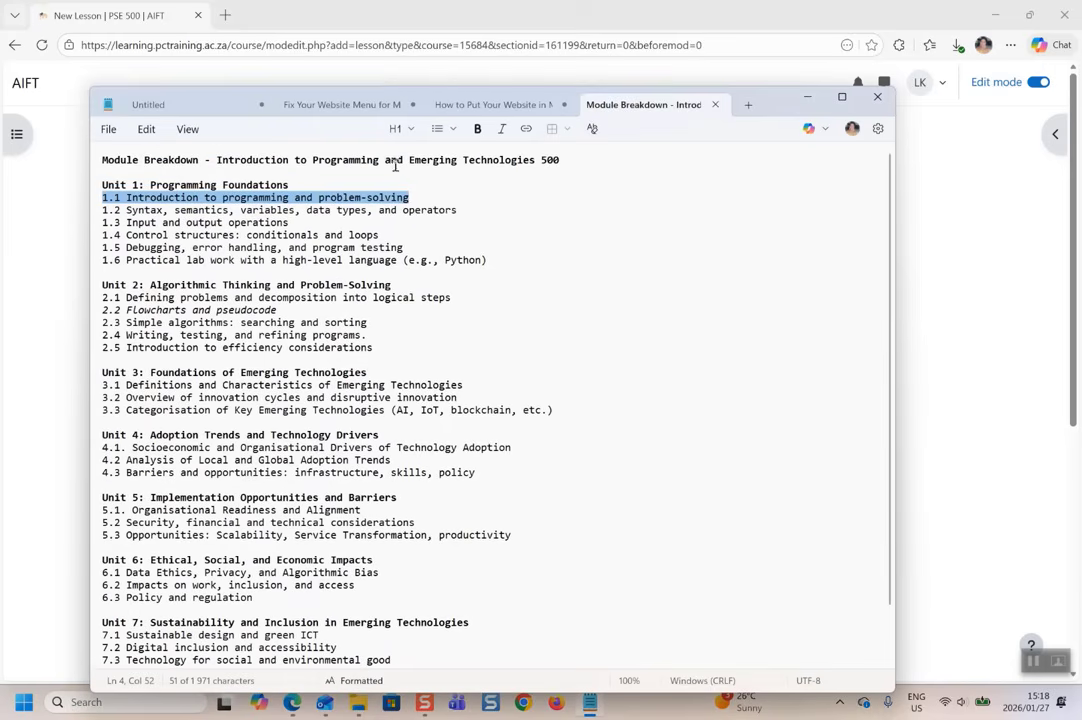
pyautogui.moveTo(458, 210); pyautogui.dragTo(86, 220)
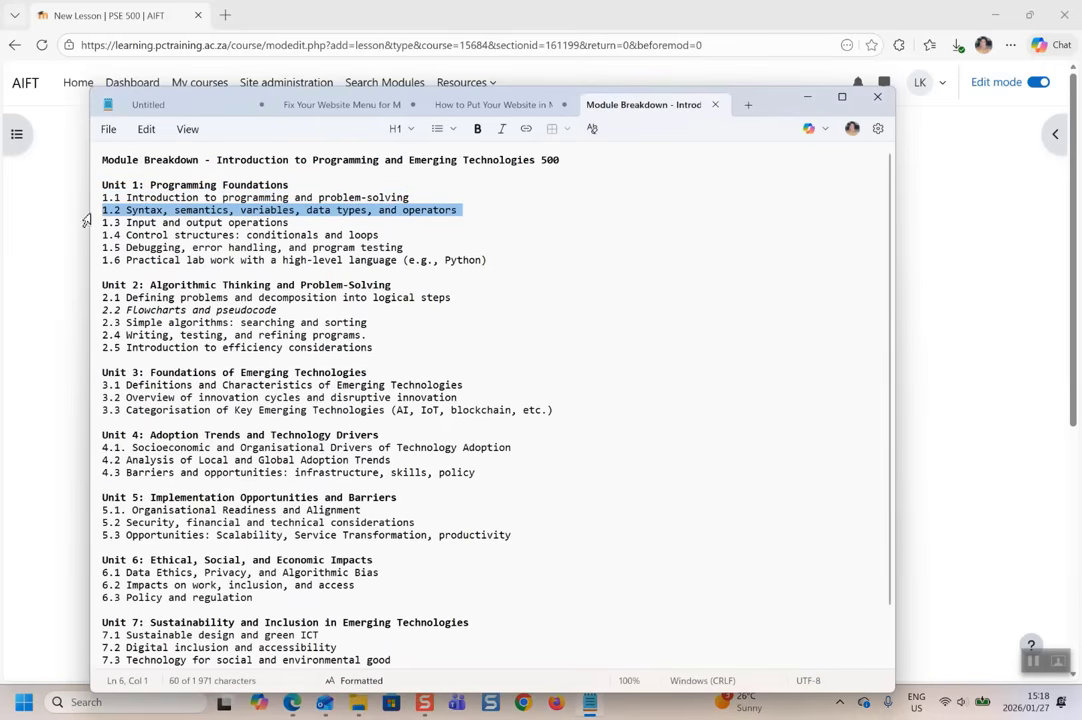
pyautogui.rightClick(124, 214)
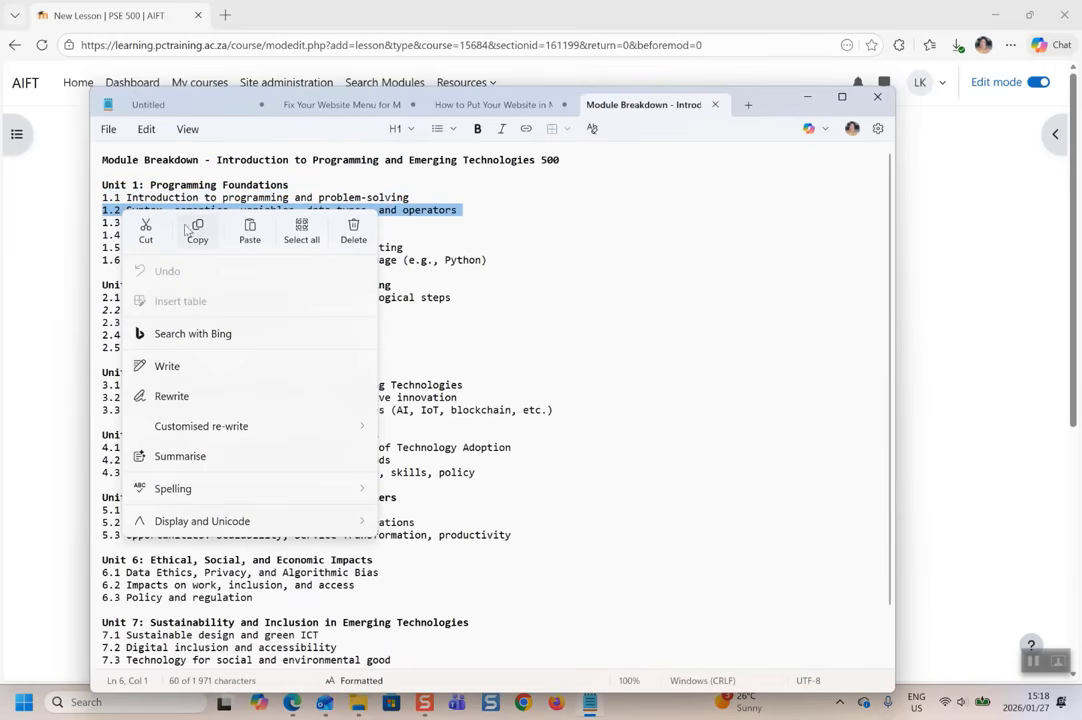
pyautogui.click(197, 230)
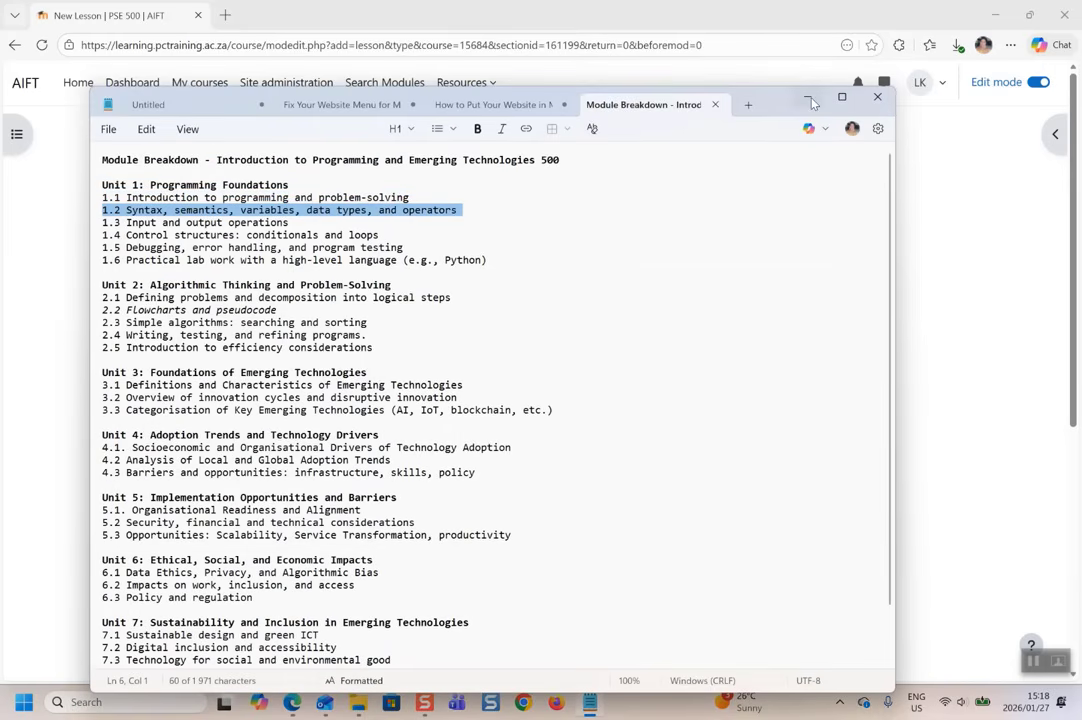
pyautogui.click(812, 103)
pyautogui.click(461, 369)
pyautogui.hotkey('ctrl', 'v')
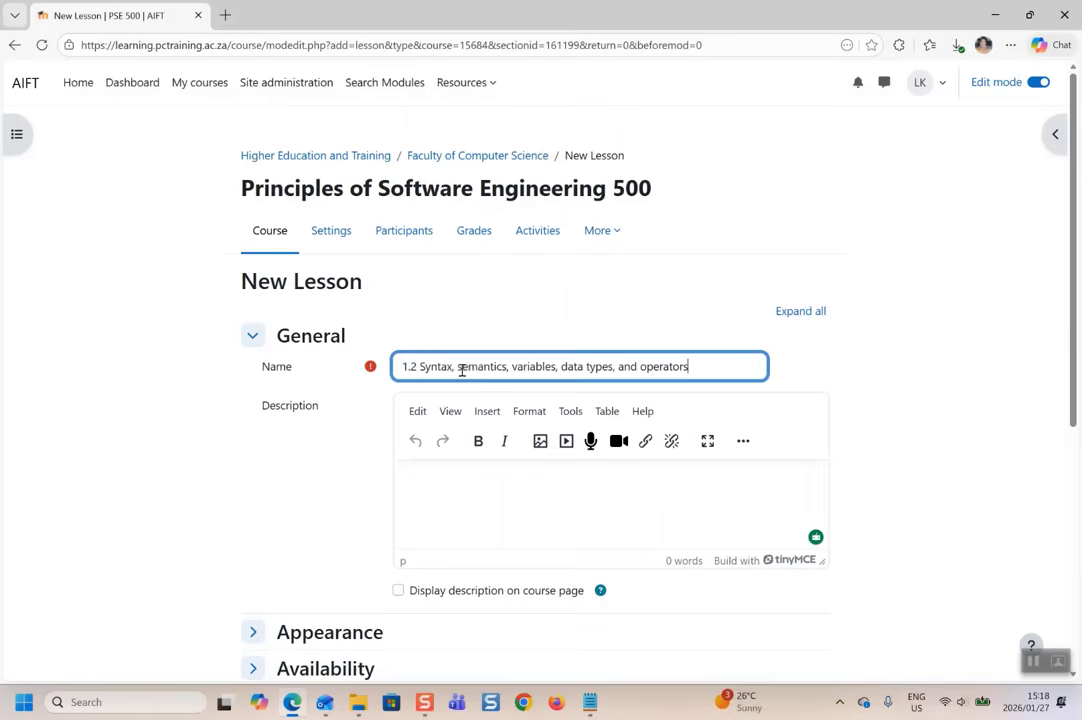
pyautogui.scroll(-5, 683, 512)
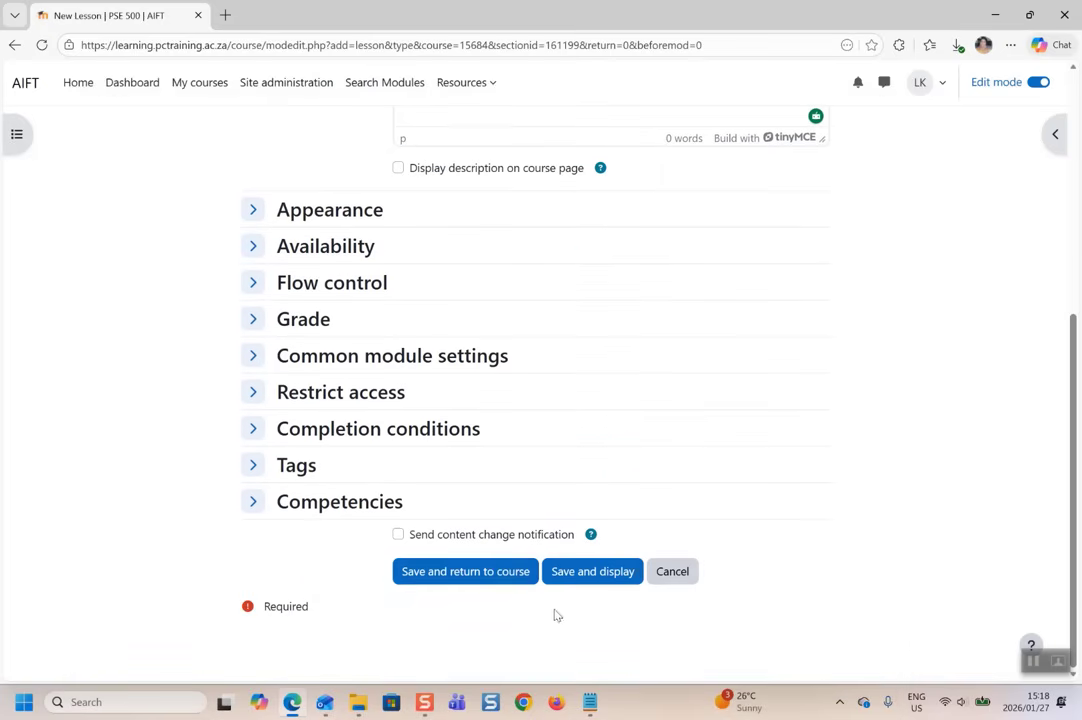
pyautogui.click(437, 580)
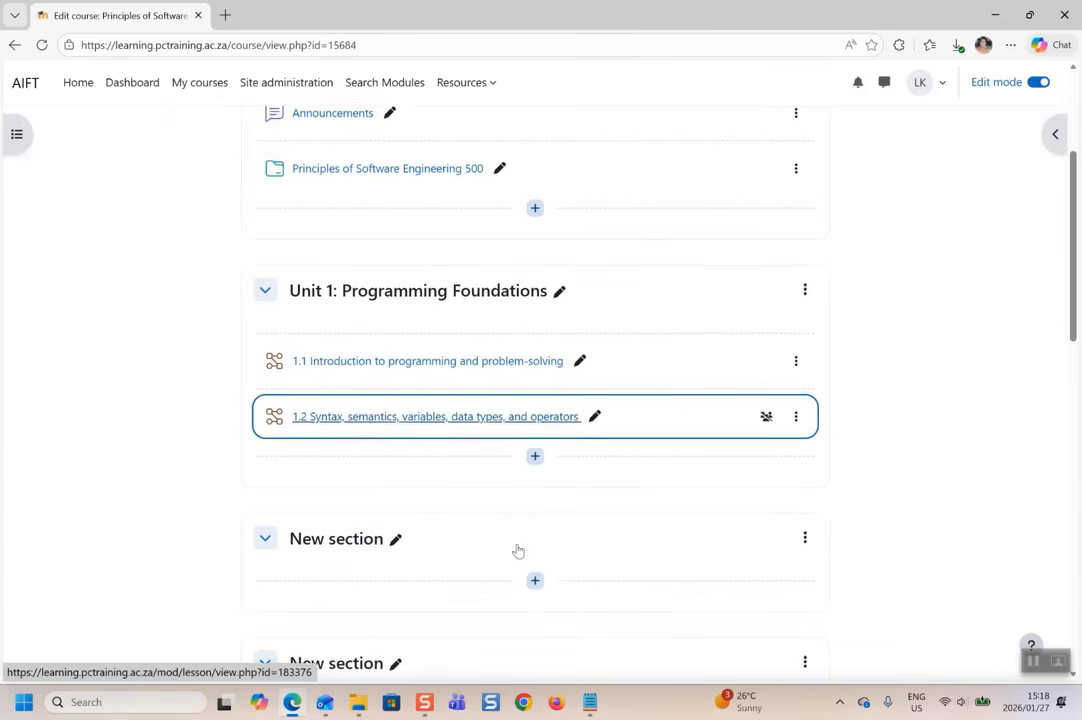
# Start another Lesson activity below lesson 1.2 in the Unit 1: Programming Foundations section
pyautogui.click(533, 458)
pyautogui.click(578, 484)
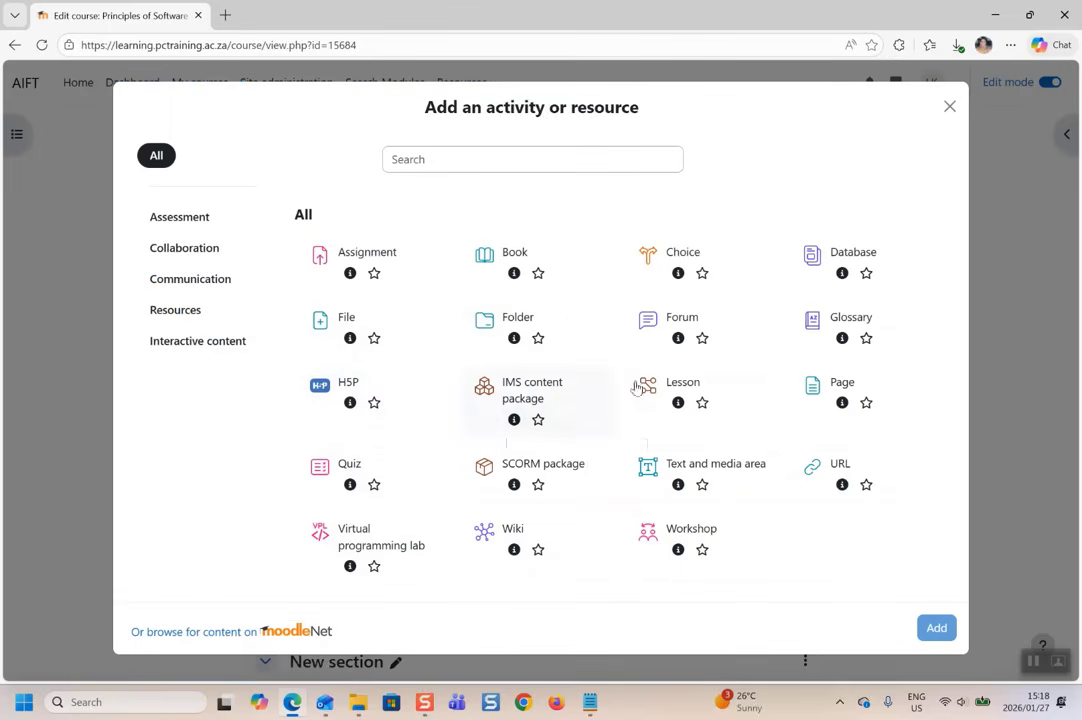
pyautogui.click(674, 394)
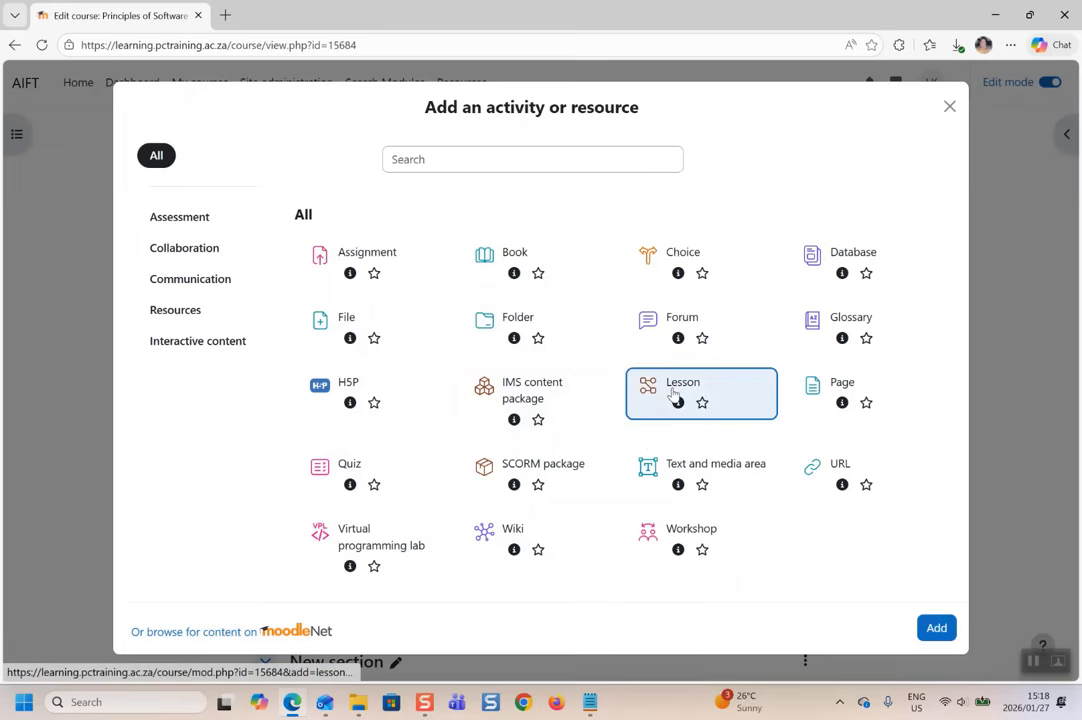
pyautogui.click(930, 629)
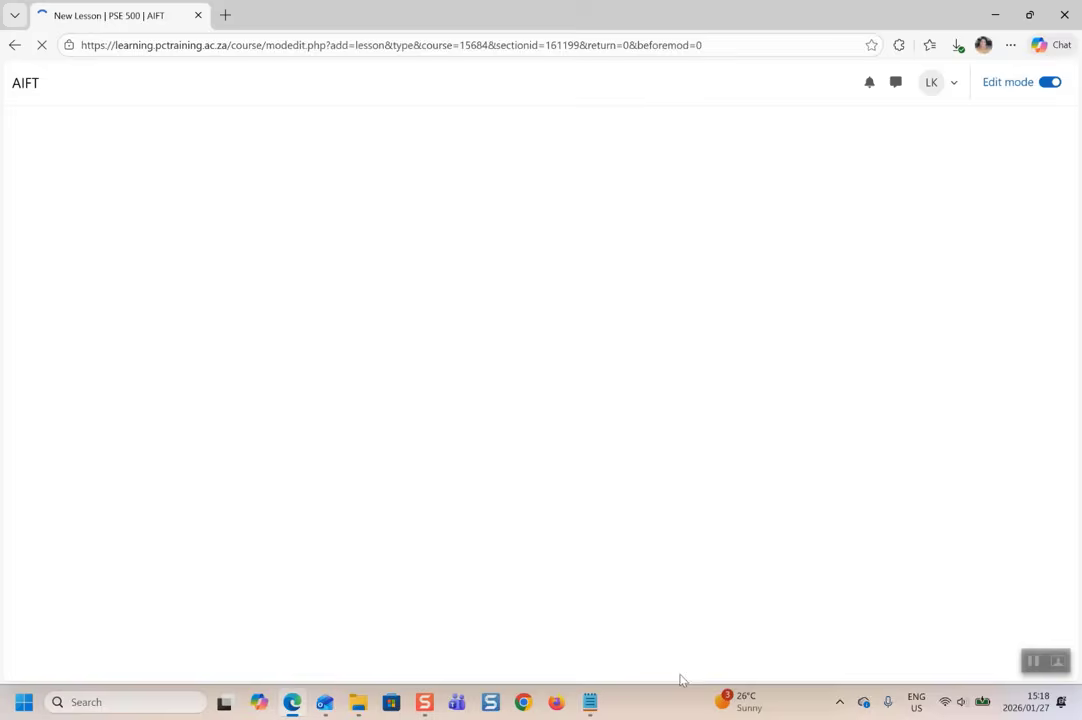
# Name the lesson "1.3 Input and output operations", copying the title from the module breakdown in Notepad
pyautogui.moveTo(597, 704)
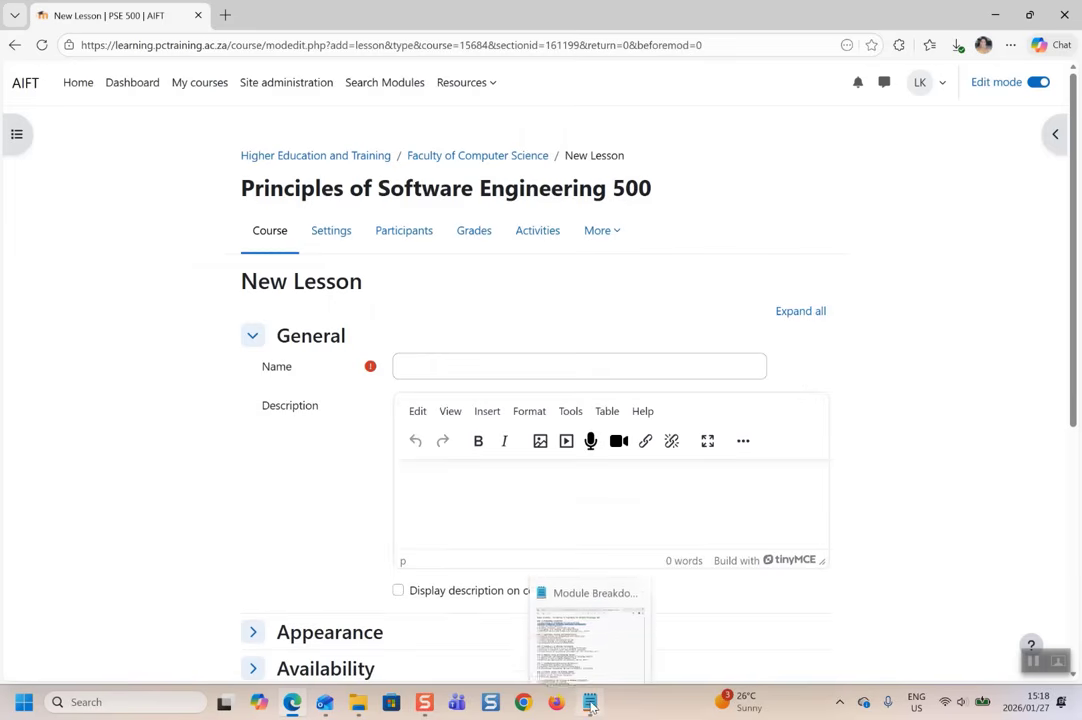
pyautogui.click(590, 630)
pyautogui.moveTo(301, 222)
pyautogui.mouseDown()
pyautogui.moveTo(306, 232)
pyautogui.moveTo(302, 221)
pyautogui.mouseUp()
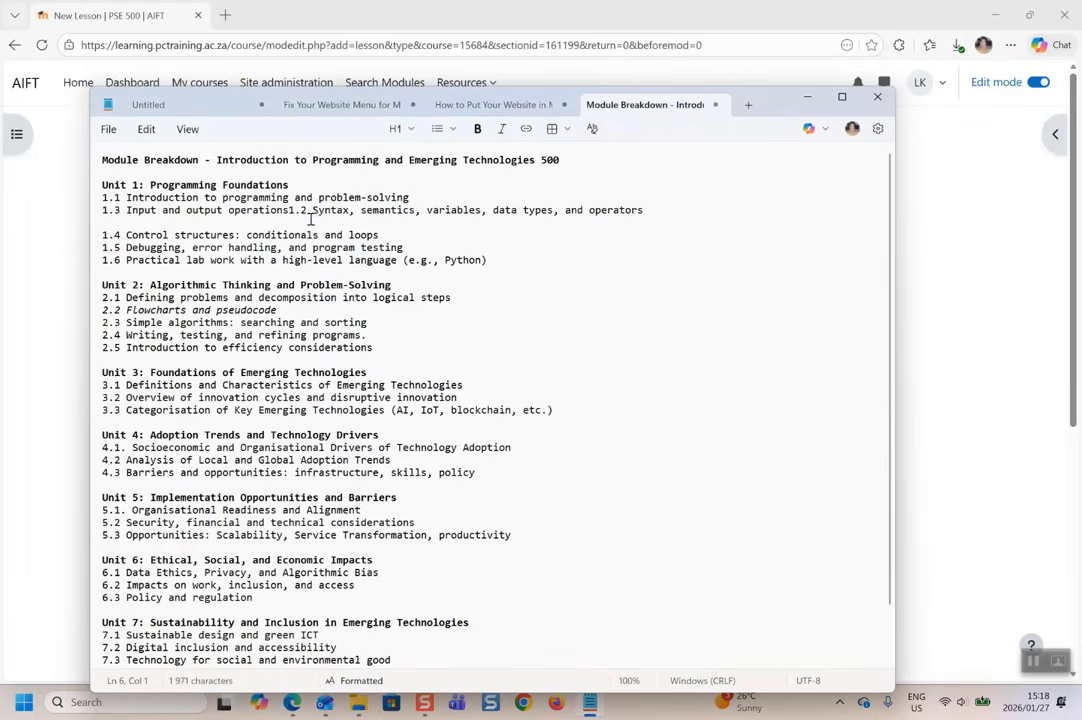
pyautogui.hotkey('ctrl', 'z')
pyautogui.moveTo(289, 222); pyautogui.dragTo(71, 220)
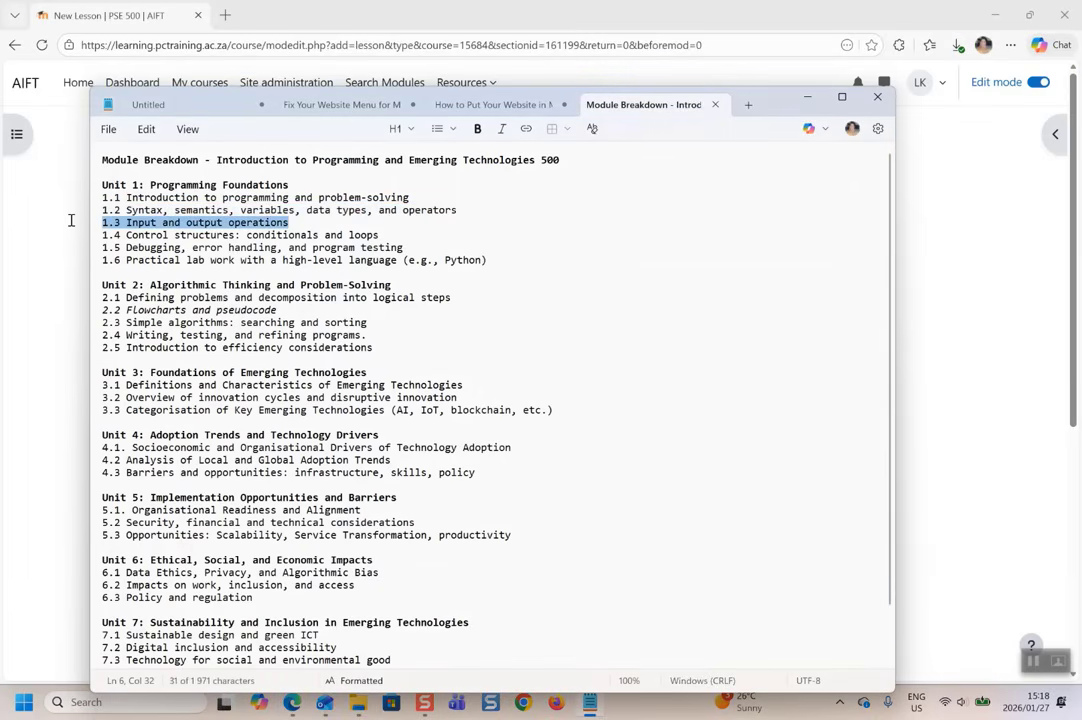
pyautogui.rightClick(161, 228)
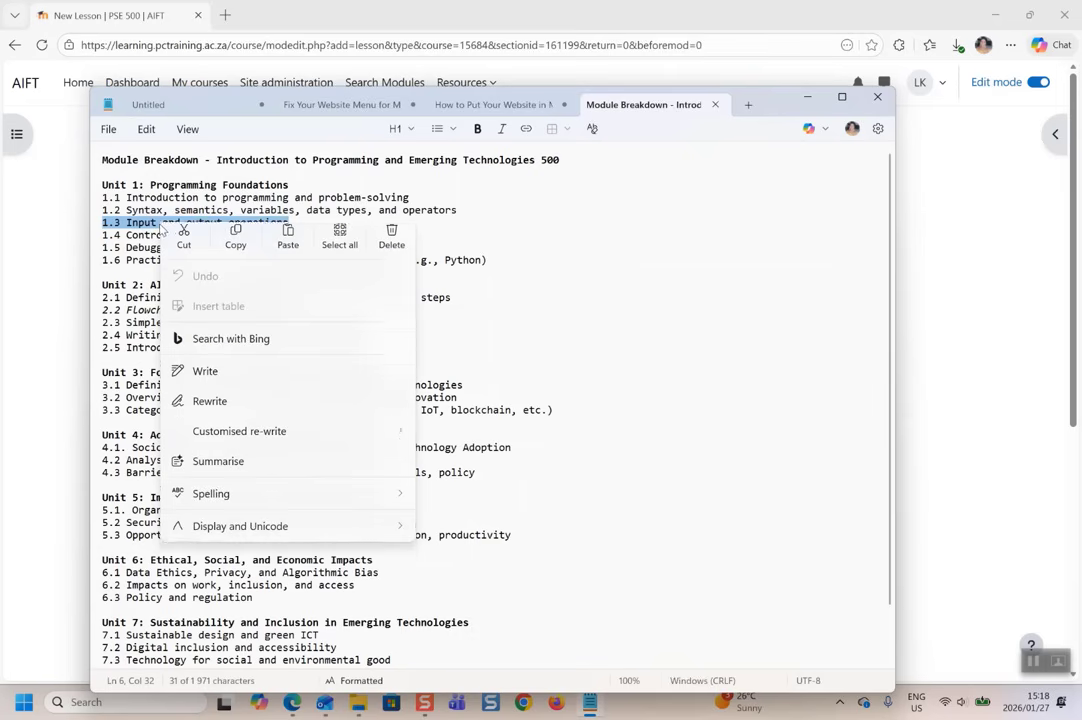
pyautogui.click(238, 249)
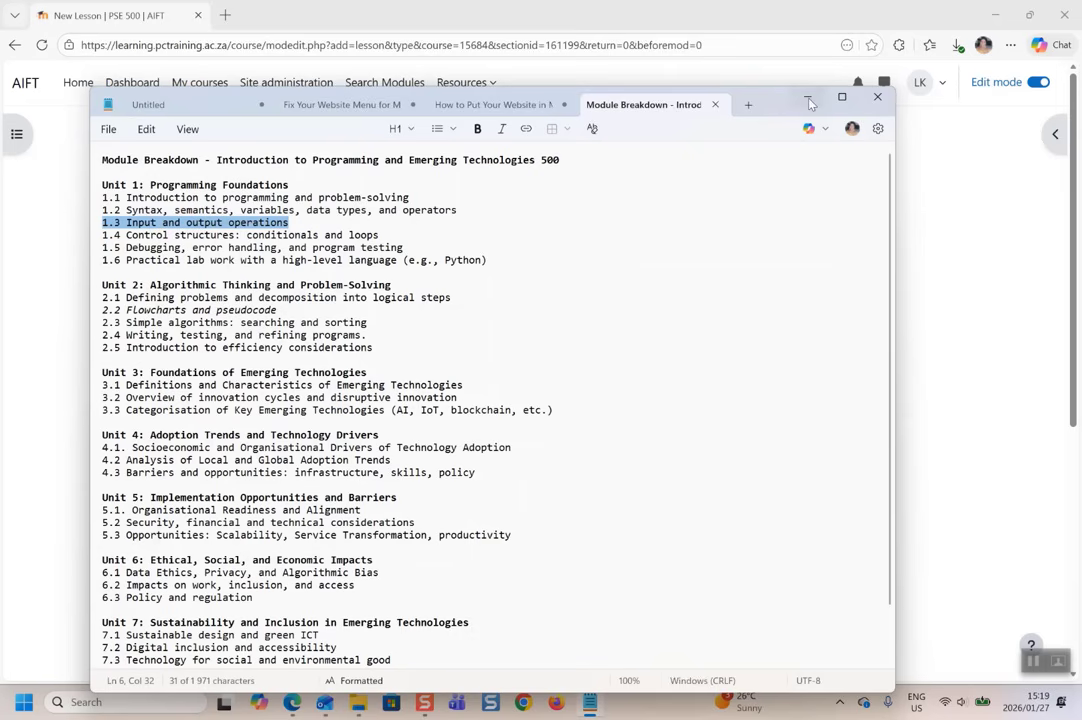
pyautogui.click(807, 97)
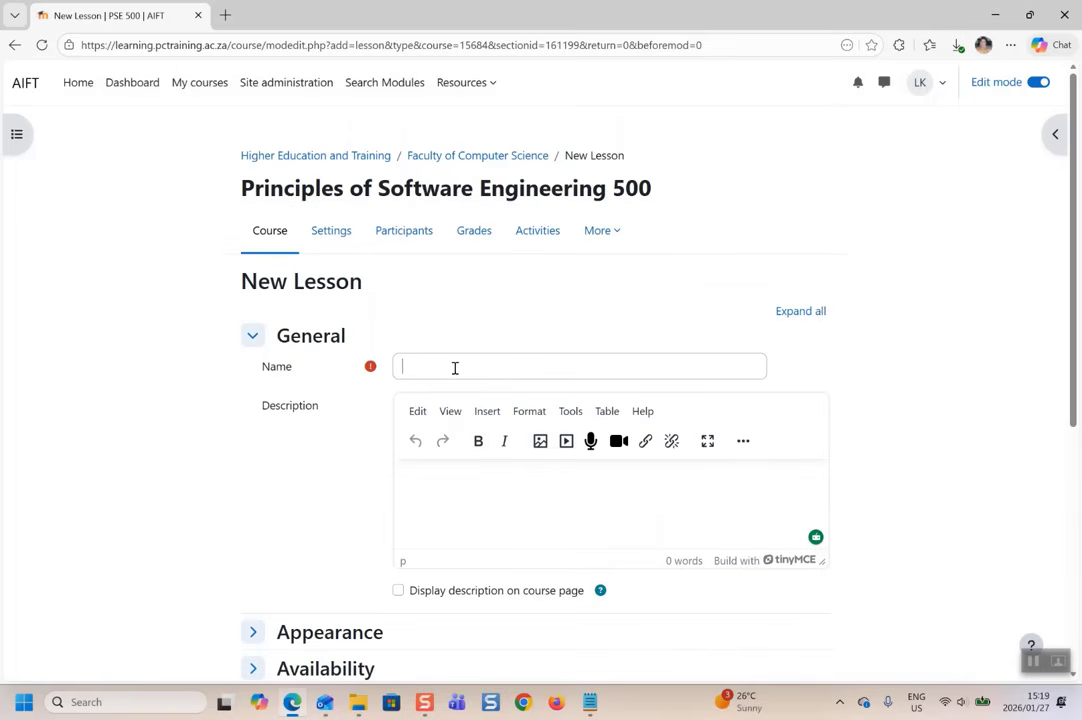
pyautogui.click(455, 368)
pyautogui.hotkey('ctrl', 'v')
# Save lesson 1.3 with an empty description and return to the course page
pyautogui.scroll(-3, 545, 512)
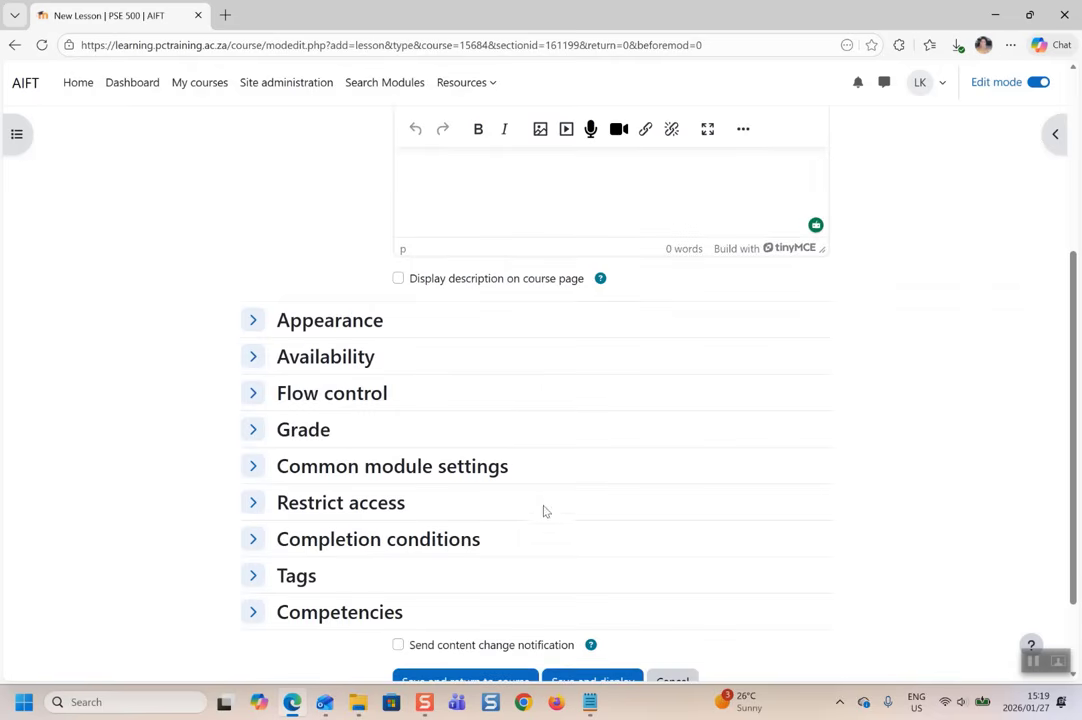
pyautogui.scroll(-2, 555, 424)
pyautogui.scroll(2, 534, 255)
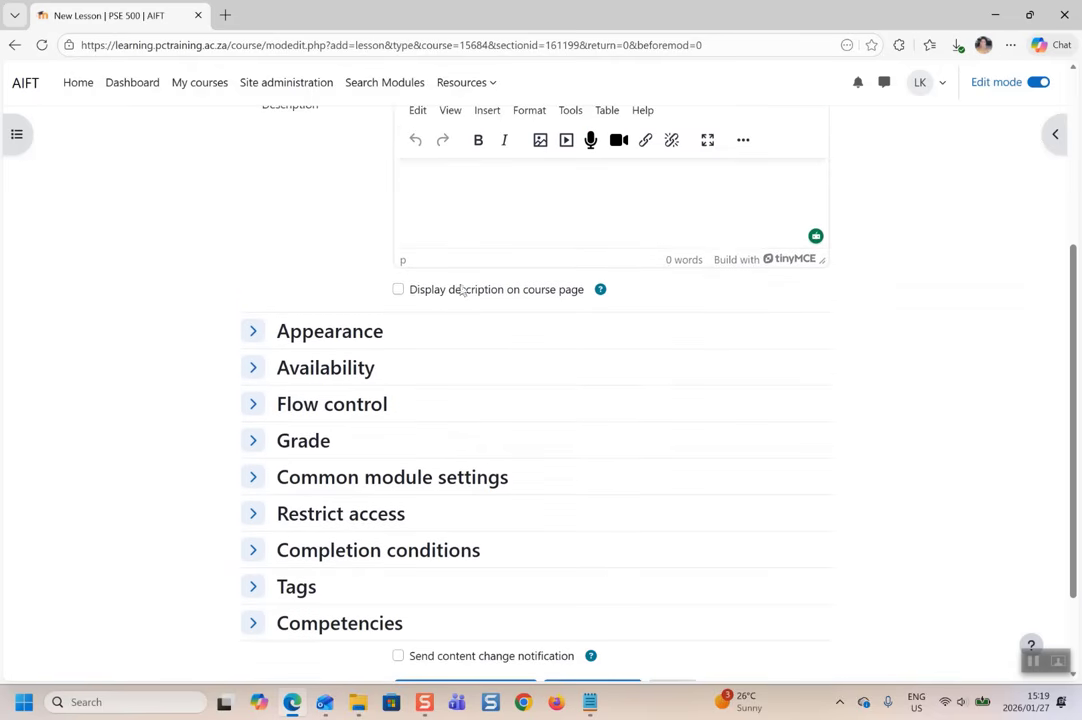
pyautogui.scroll(3, 505, 384)
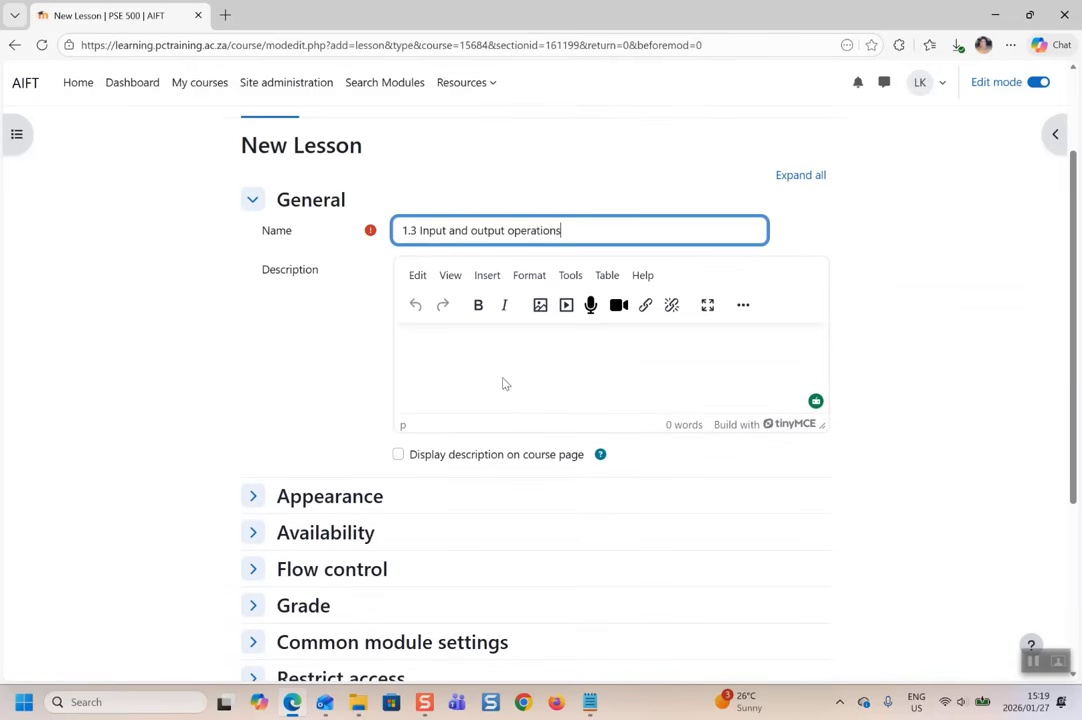
pyautogui.click(515, 337)
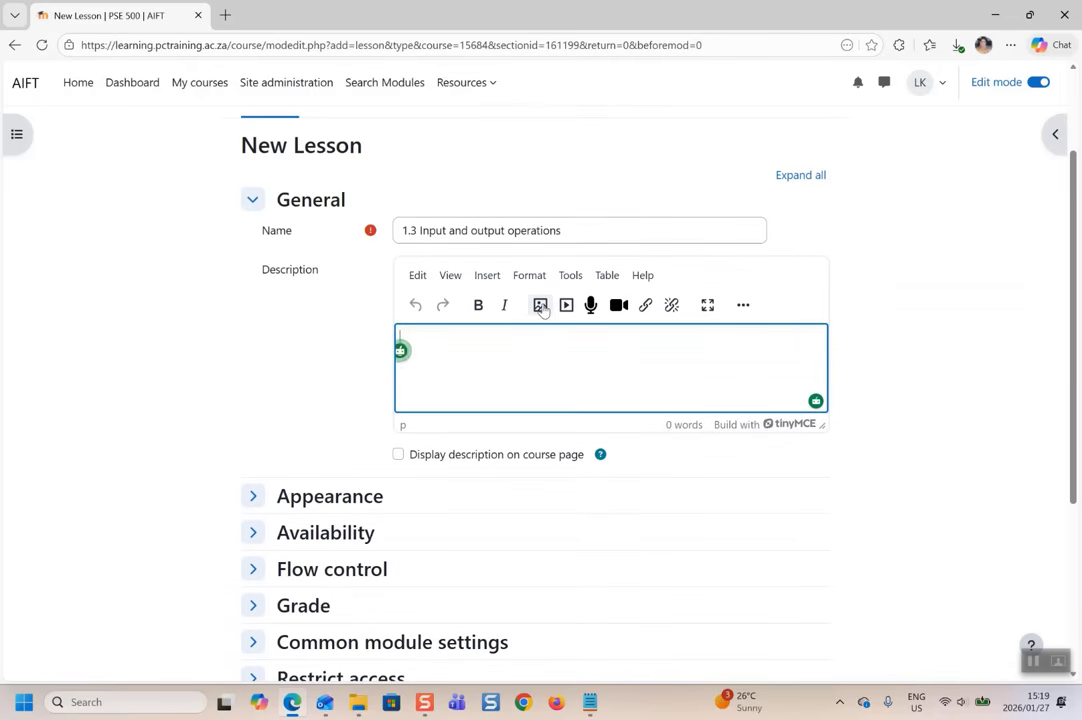
pyautogui.scroll(-5, 635, 345)
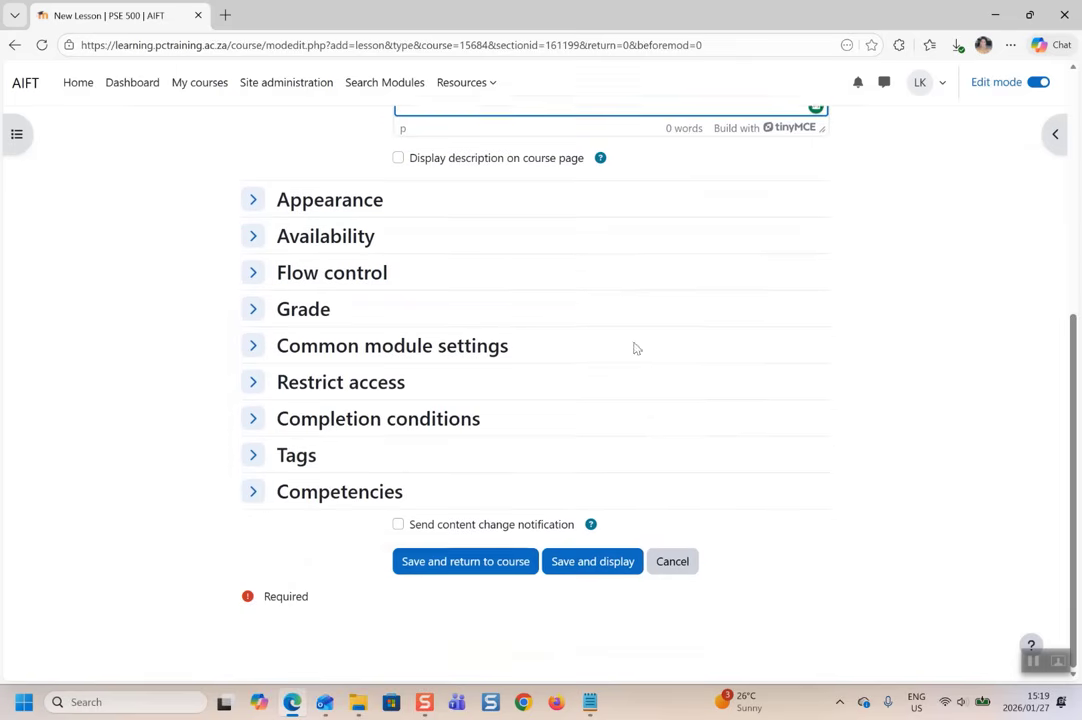
pyautogui.click(472, 576)
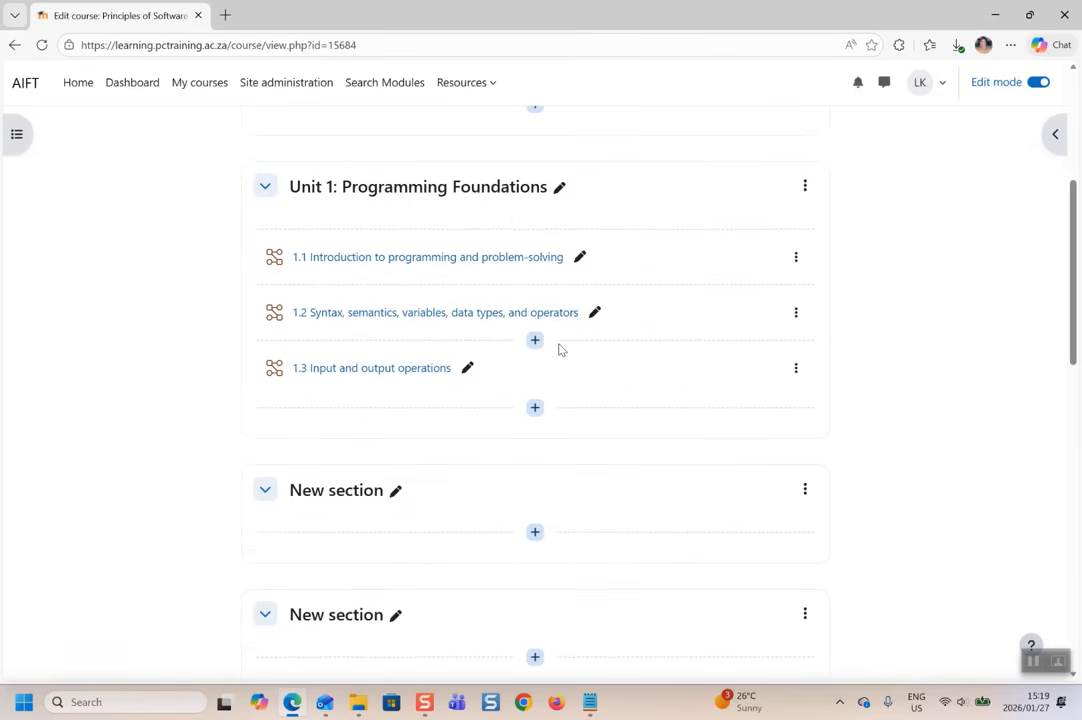
# Open lesson "1.1 Introduction to programming and problem-solving" for editing and start adding a content page
pyautogui.scroll(2, 560, 350)
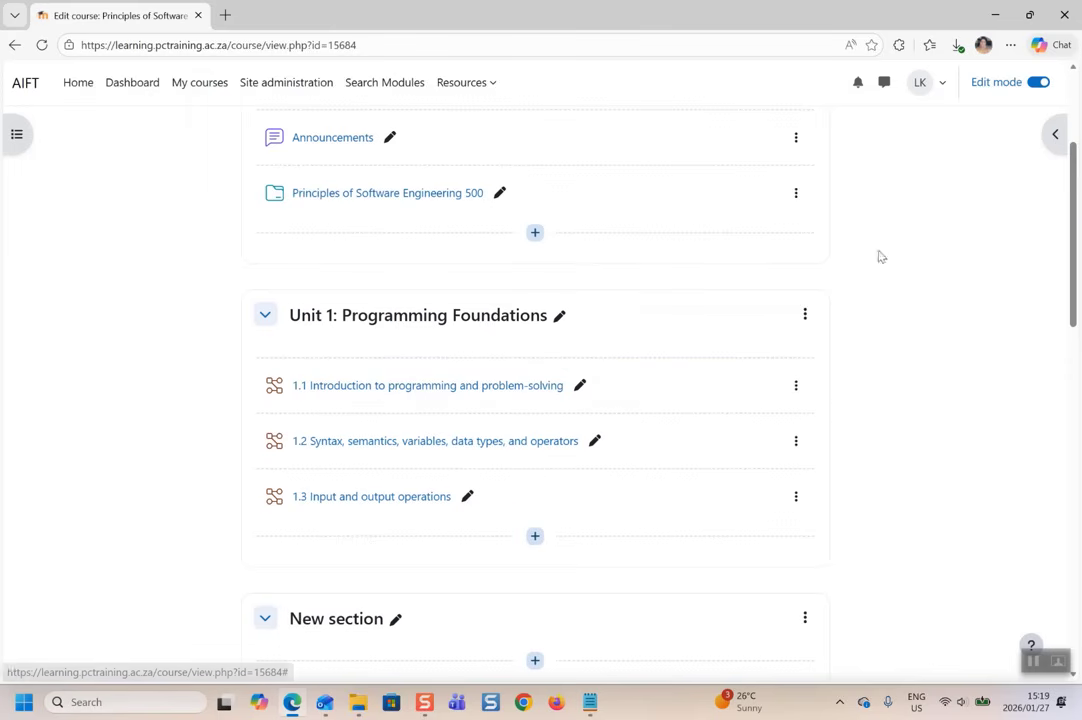
pyautogui.click(796, 387)
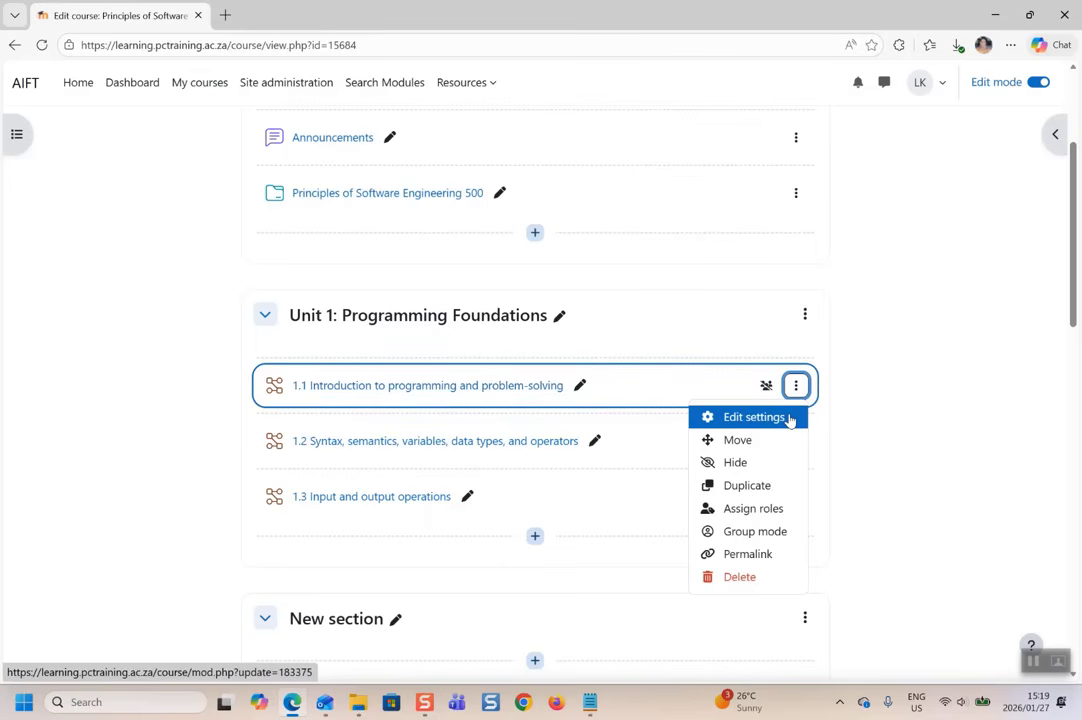
pyautogui.click(416, 396)
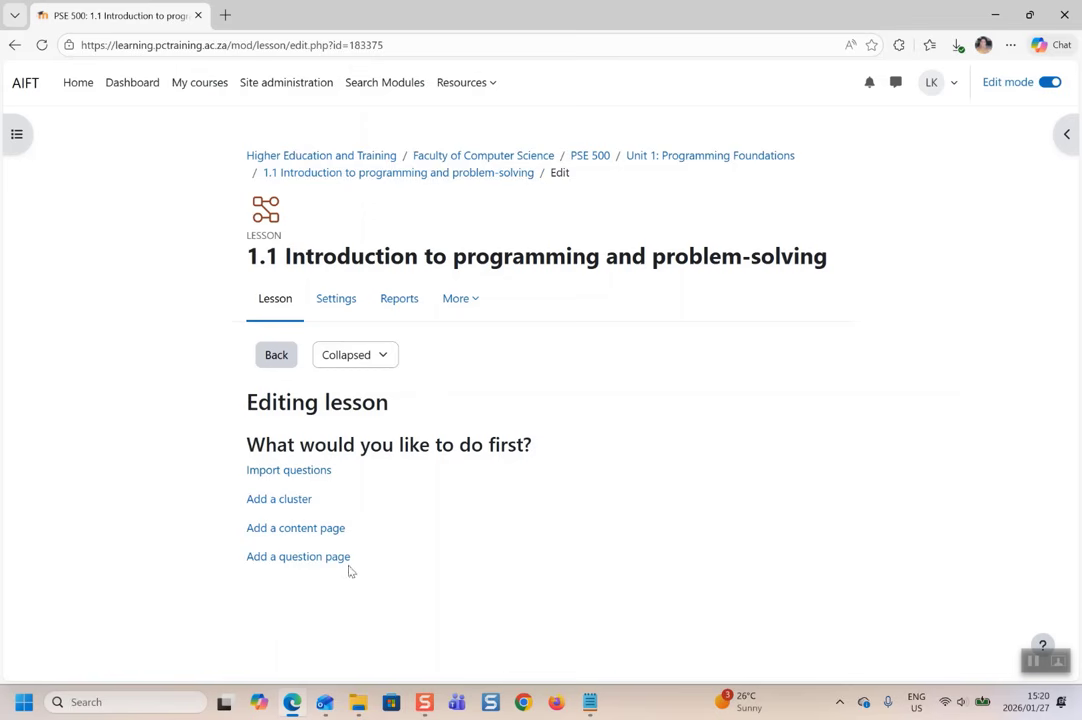
pyautogui.click(290, 531)
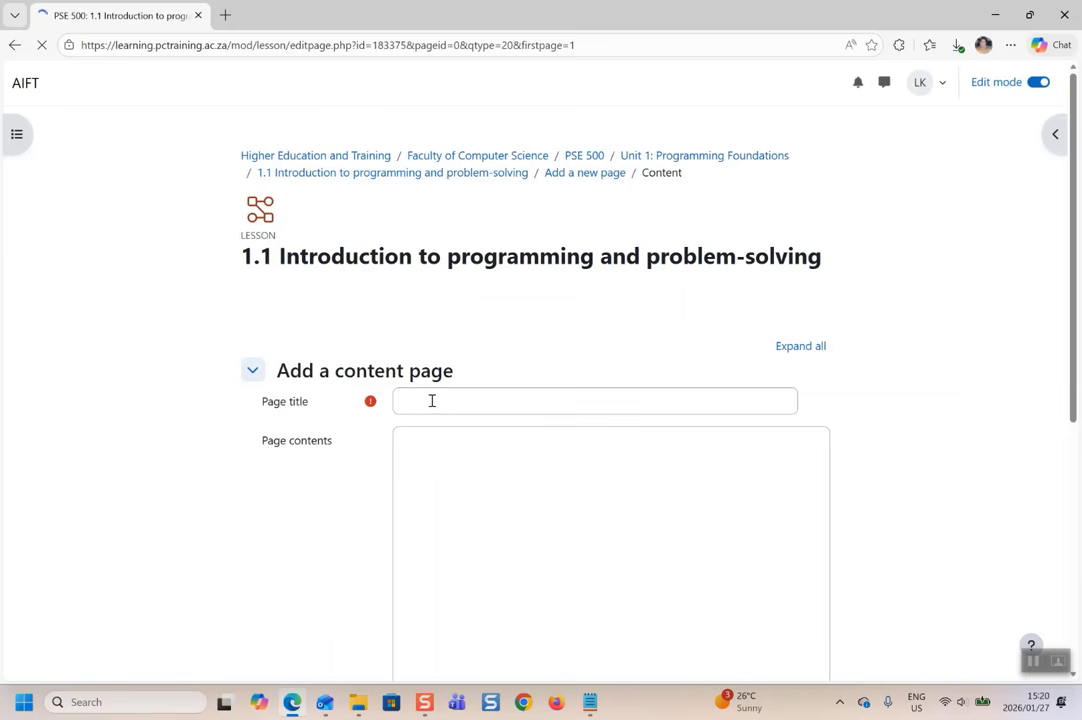
# Set the content page's title to "Additional Information"
pyautogui.click(432, 401)
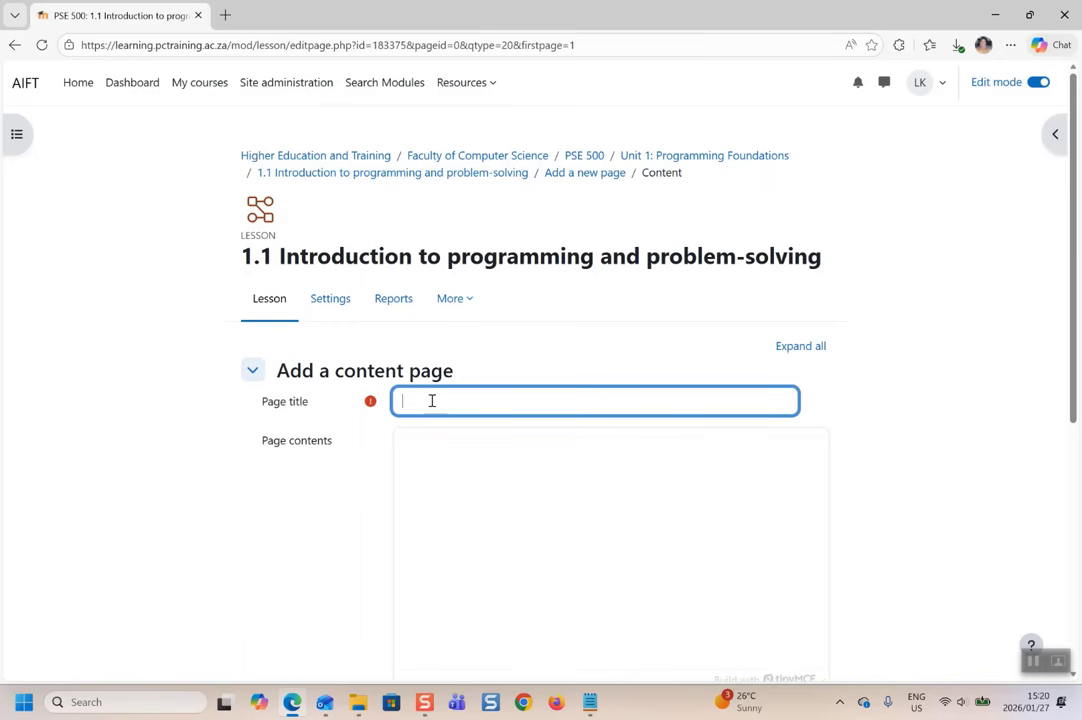
pyautogui.write('Additional')
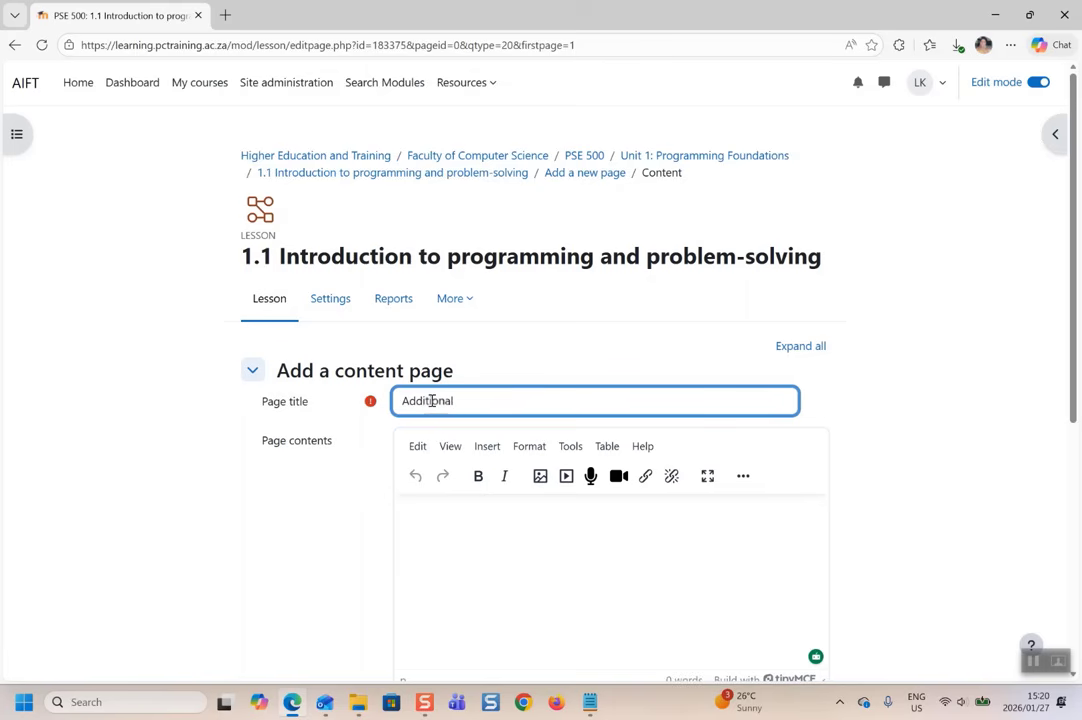
pyautogui.write(' Information')
# Start creating a link in the page contents, ready for its display text
pyautogui.scroll(-3, 485, 500)
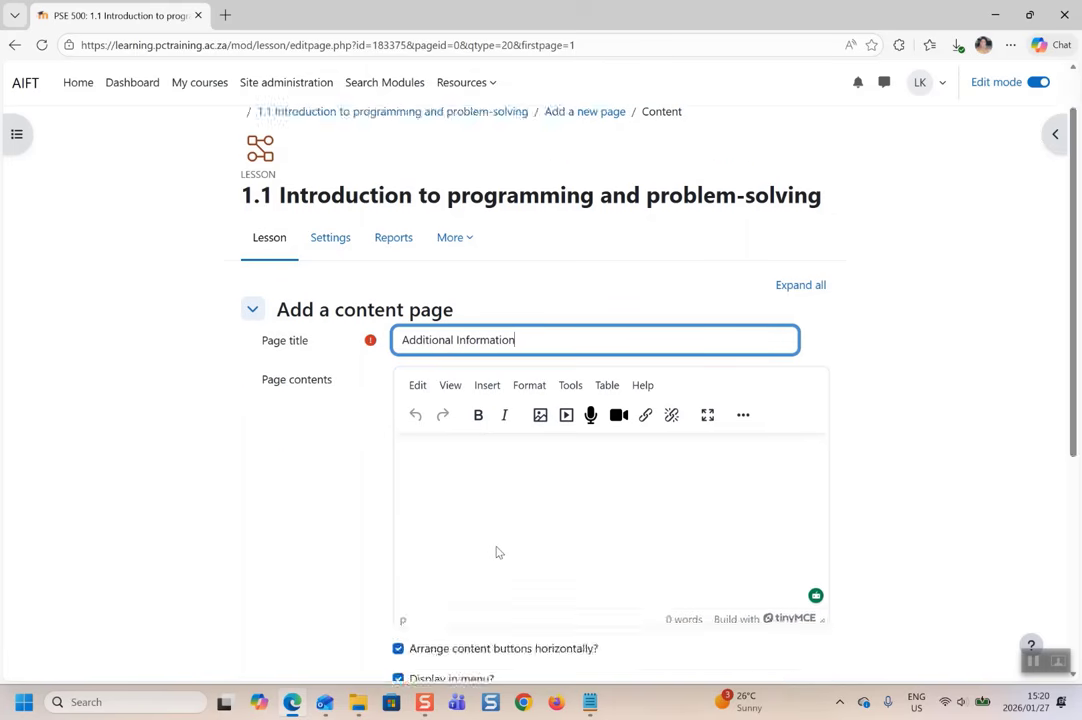
pyautogui.click(578, 382)
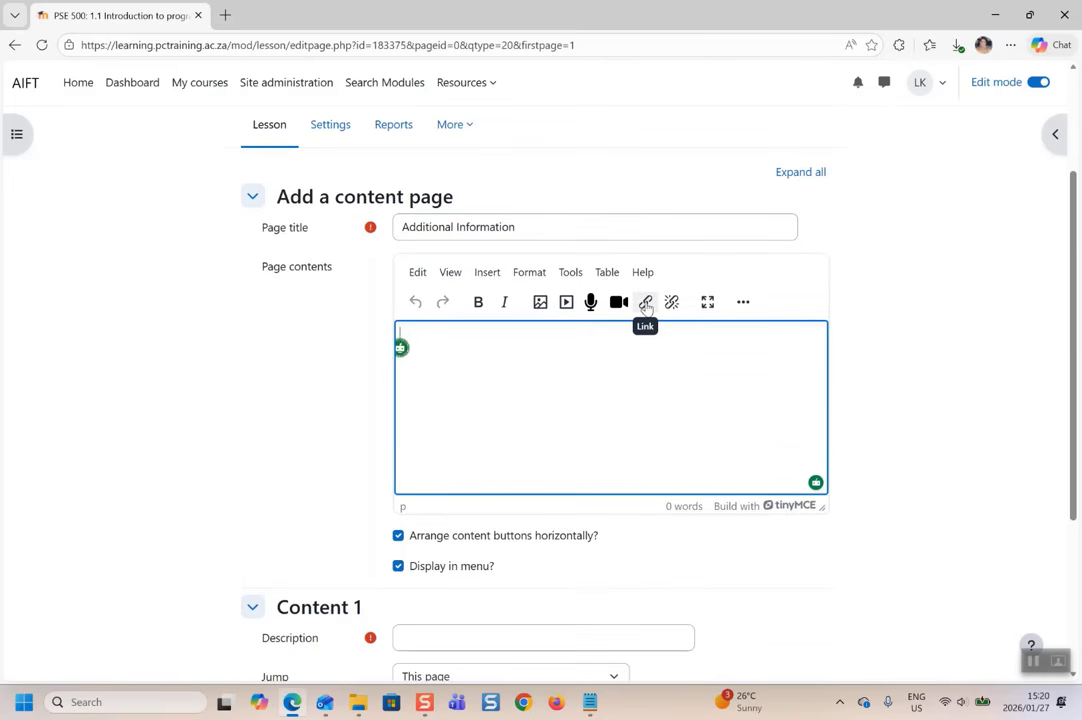
pyautogui.click(646, 303)
pyautogui.click(485, 166)
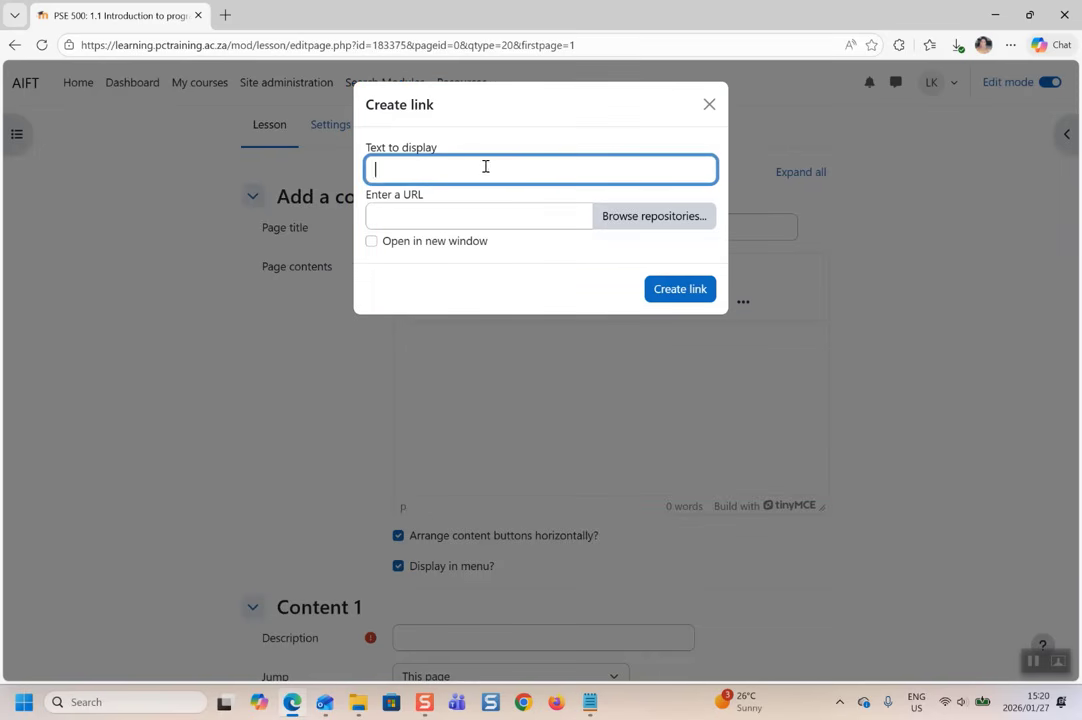
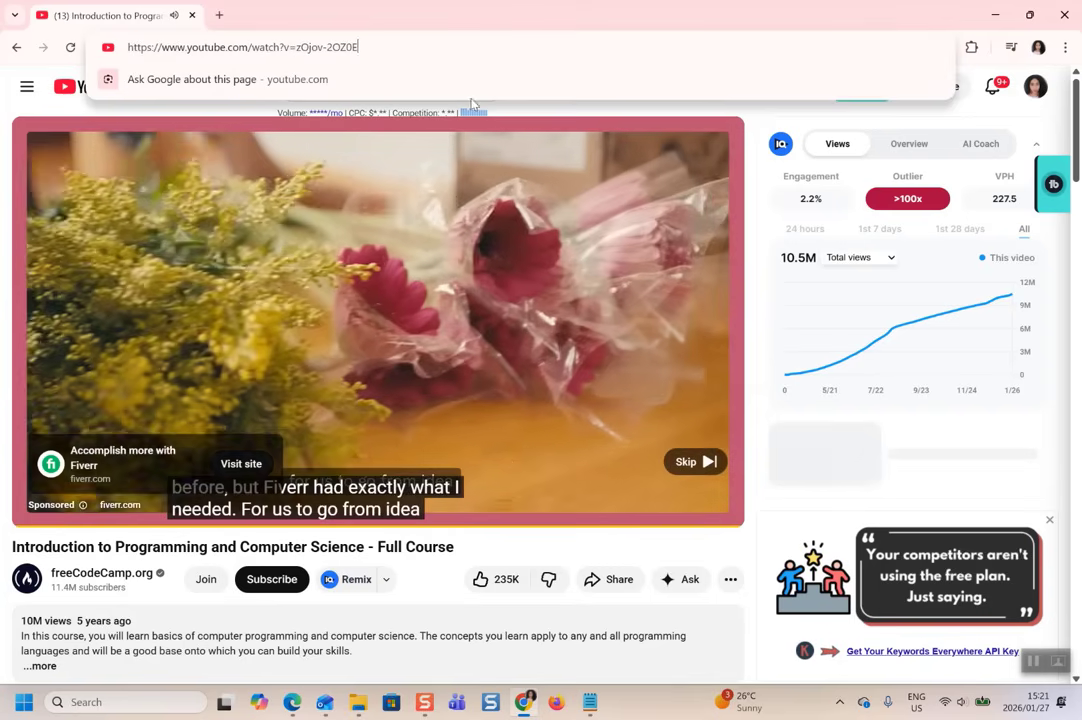
# On YouTube, skip the ad and copy the share link of freeCodeCamp.org's "Introduction to Programming and Computer Science - Full Course" video
pyautogui.click(693, 460)
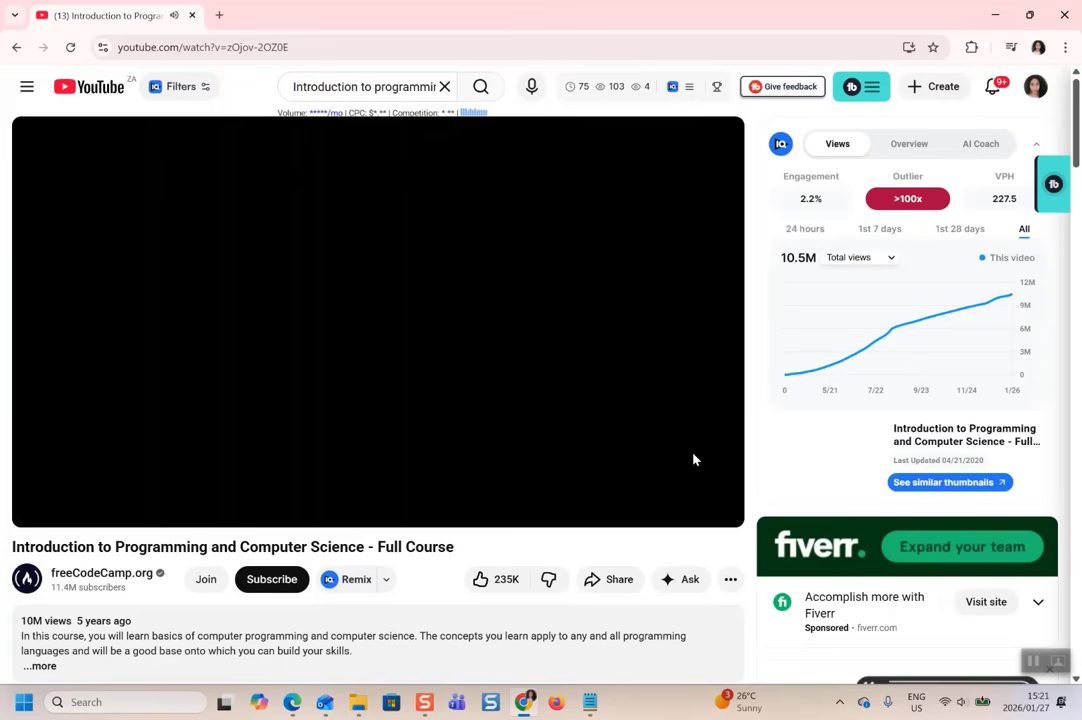
pyautogui.click(592, 580)
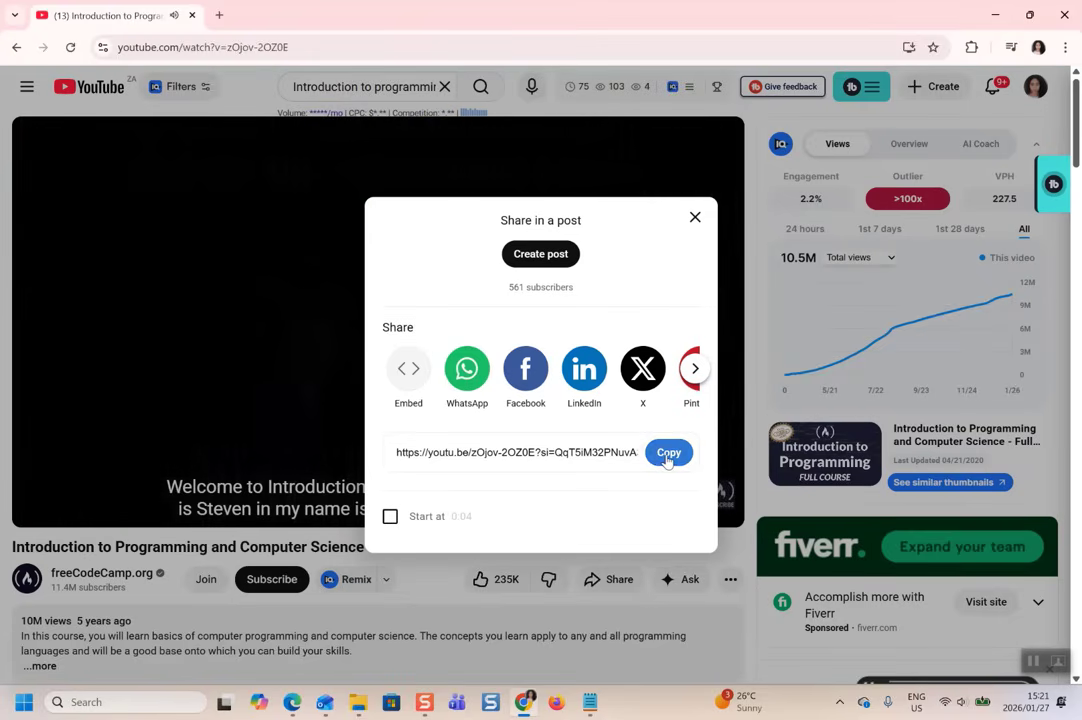
pyautogui.click(668, 455)
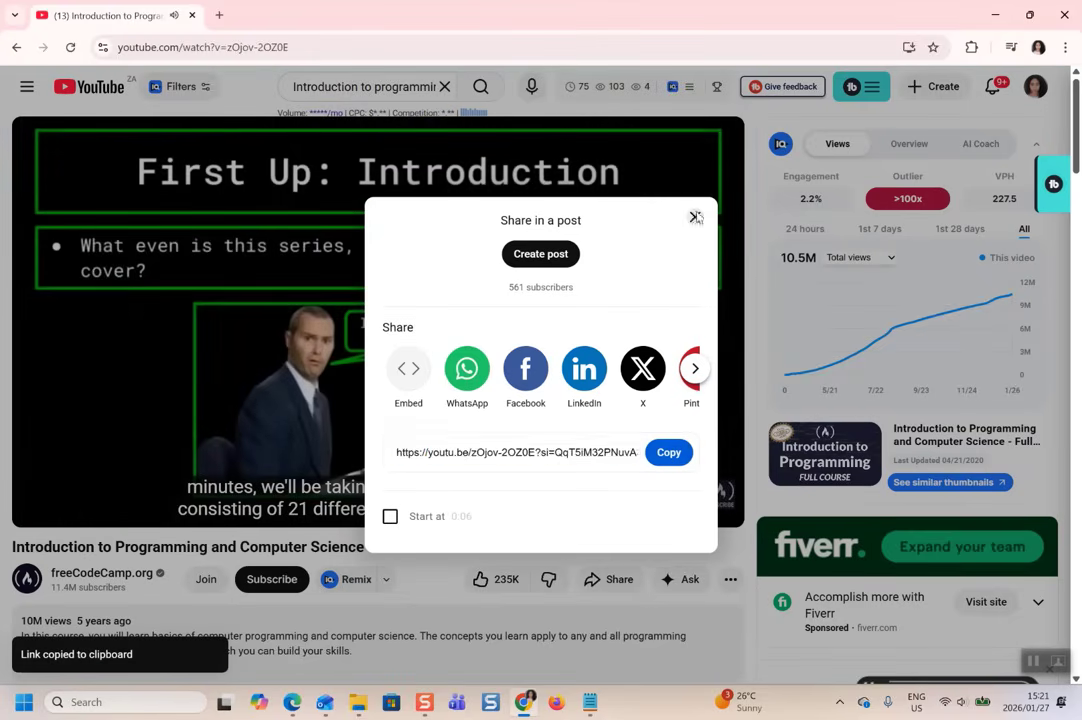
# Close YouTube's share dialog, pause the video, and switch back to the Moodle lesson page
pyautogui.click(696, 218)
pyautogui.press('space')
pyautogui.moveTo(528, 702)
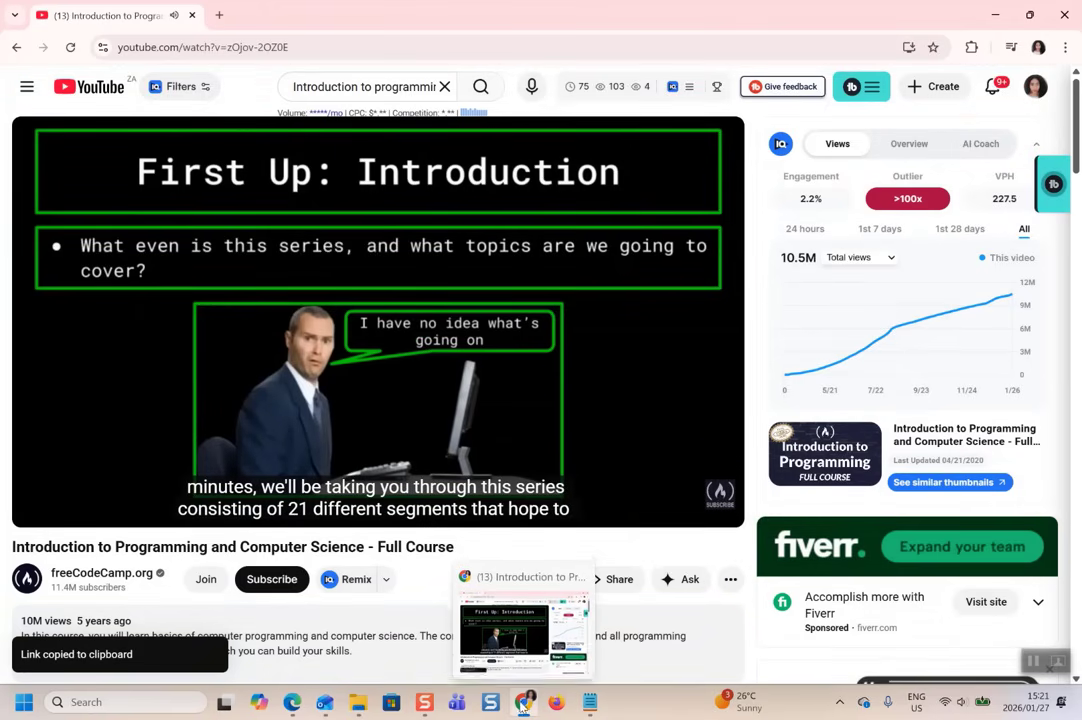
pyautogui.click(298, 621)
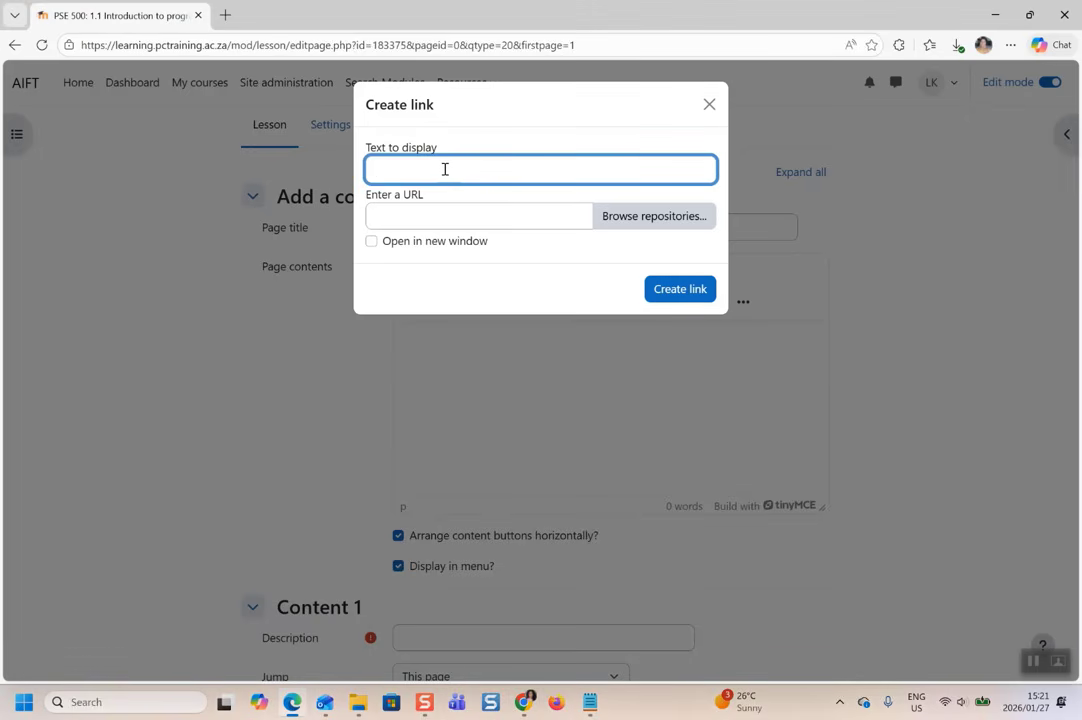
# Set the link's display text to "Additional Information", correcting its spelling
pyautogui.click(434, 219)
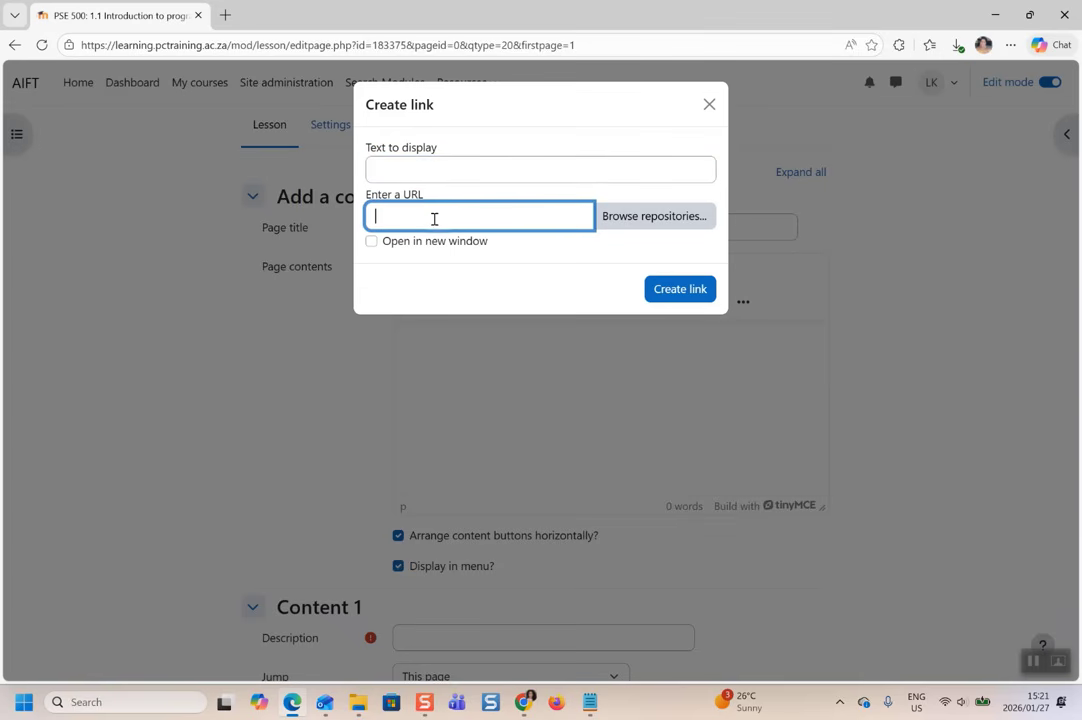
pyautogui.click(416, 172)
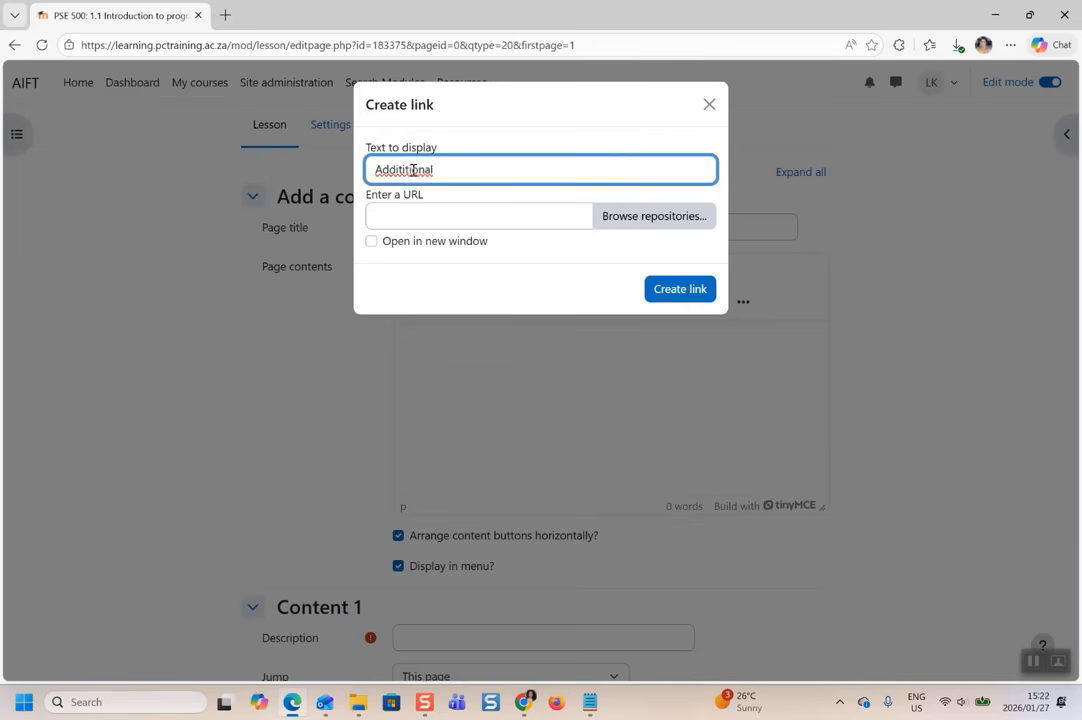
pyautogui.write('mation')
pyautogui.rightClick(406, 171)
pyautogui.click(410, 232)
pyautogui.click(401, 210)
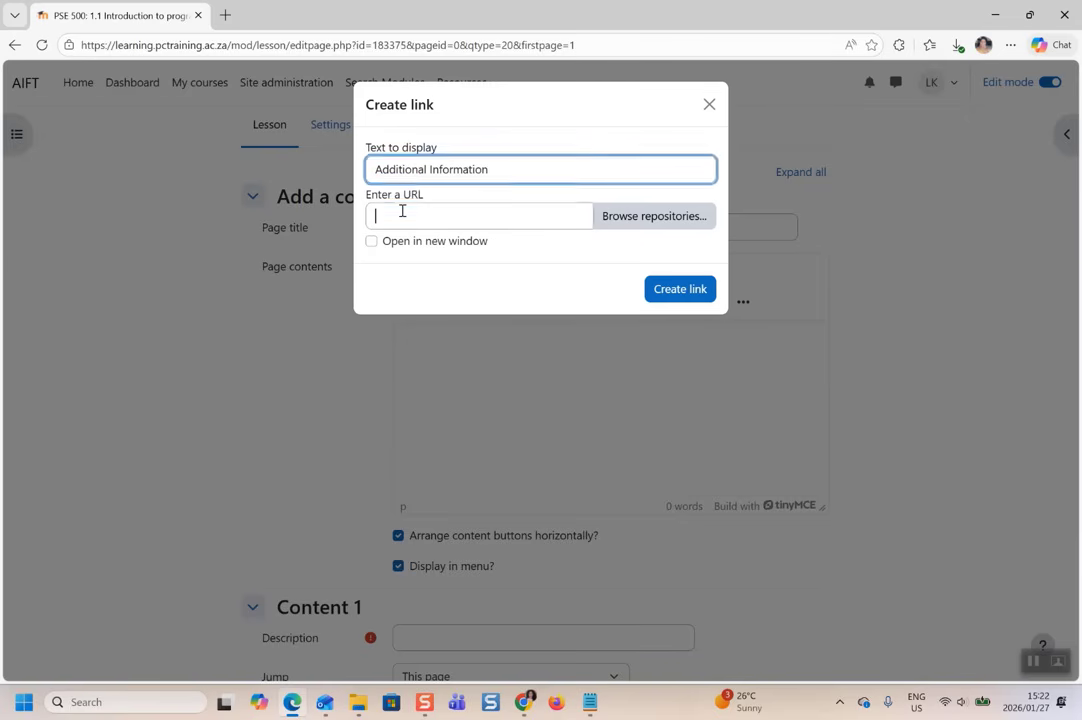
# Paste the copied YouTube URL, set the link to open in a new window, and create it
pyautogui.hotkey('ctrl', 'v')
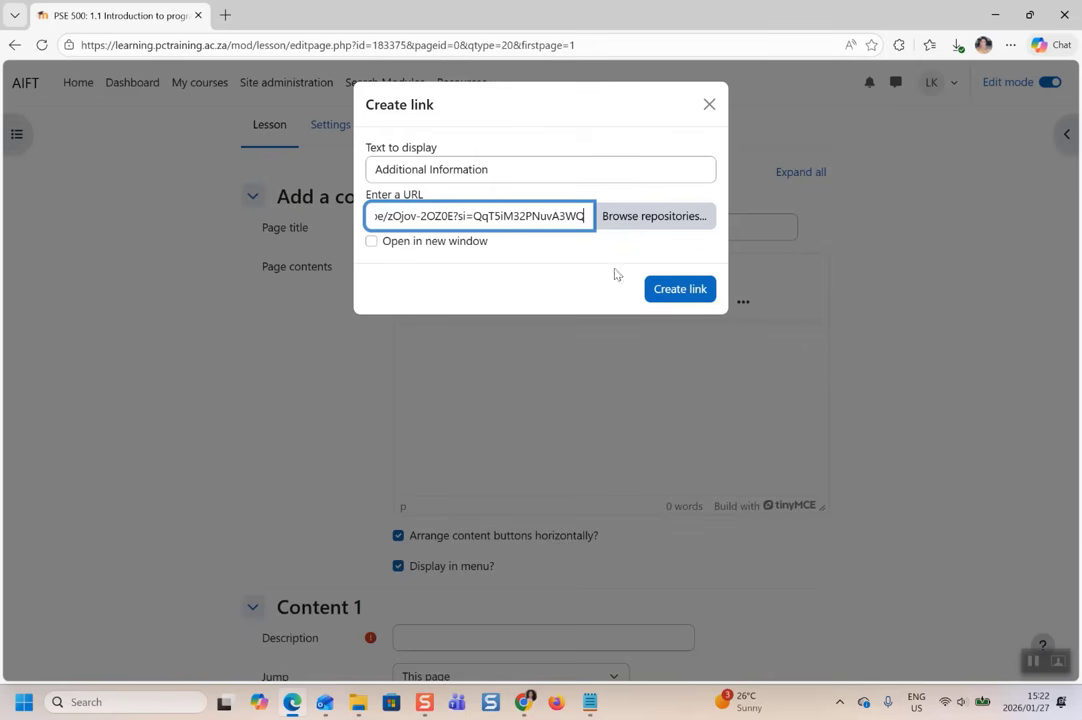
pyautogui.click(372, 242)
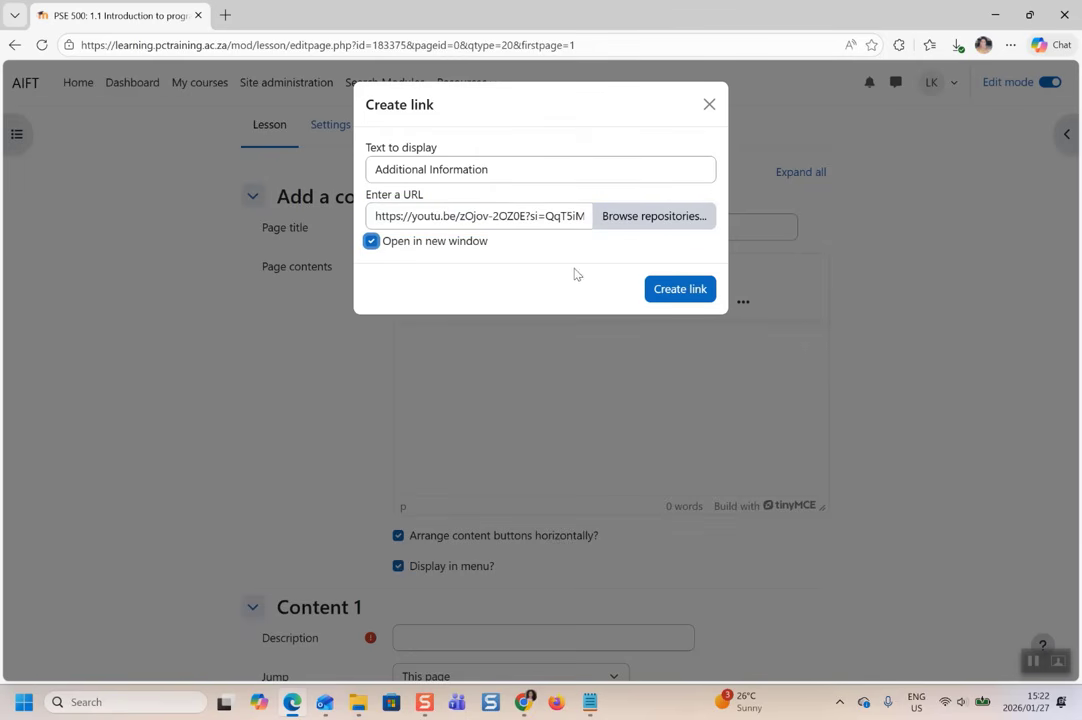
pyautogui.click(691, 292)
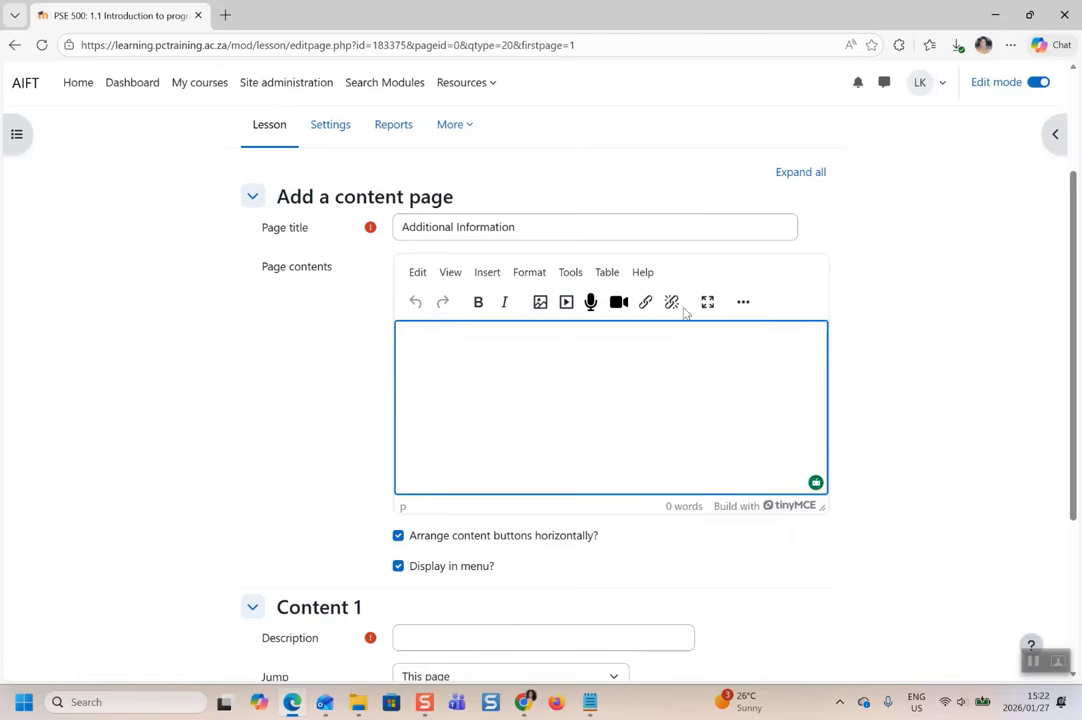
# Describe Content 1 as "Next Page" with a jump to Next page, and save the content page
pyautogui.scroll(-5, 647, 396)
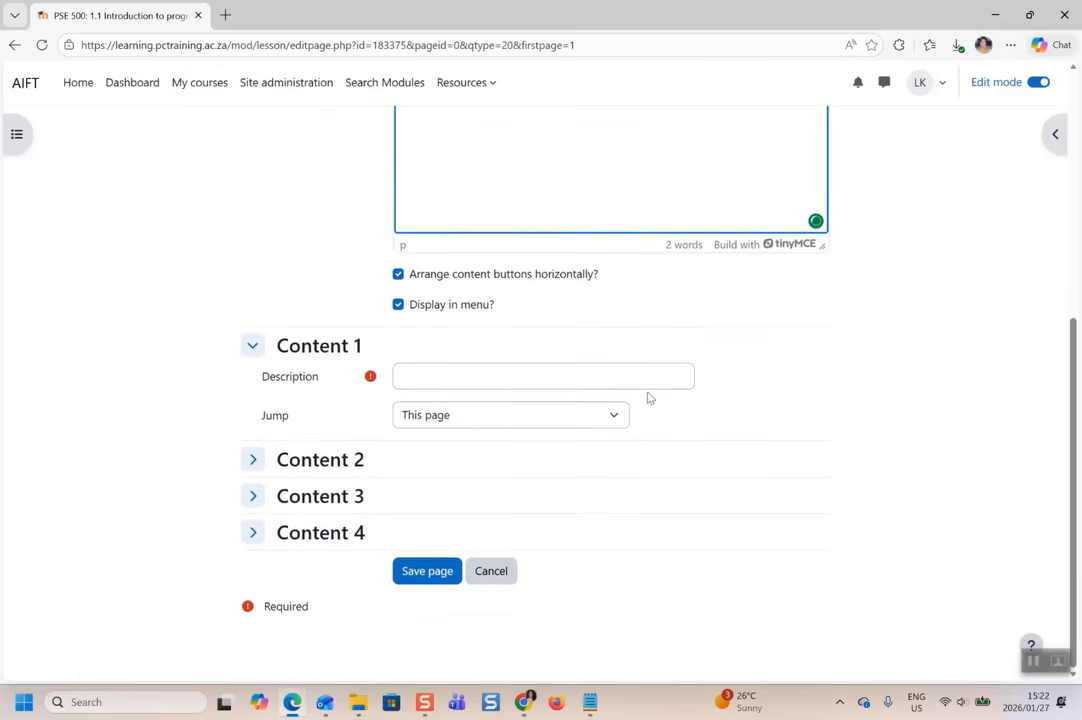
pyautogui.click(468, 376)
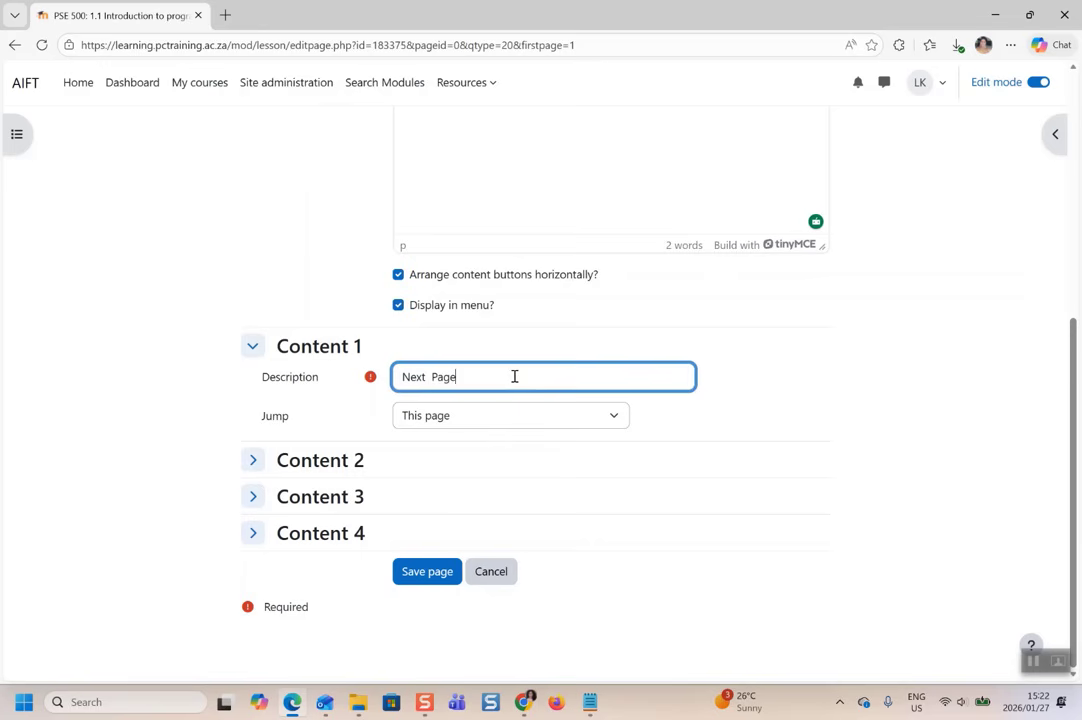
pyautogui.click(590, 423)
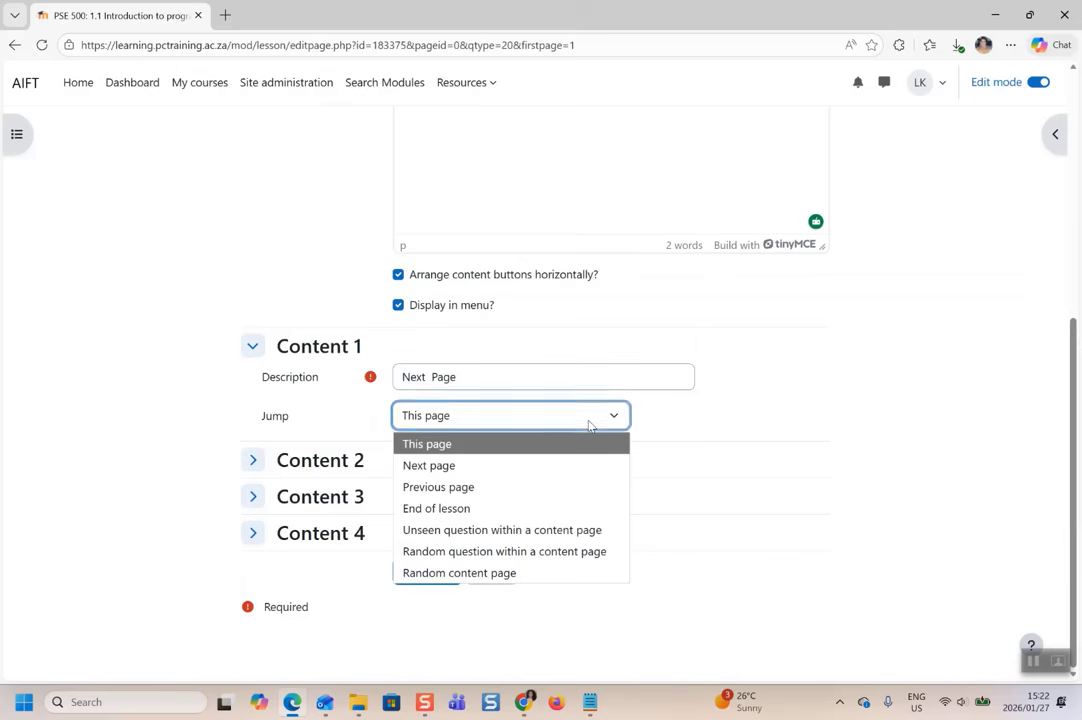
pyautogui.click(463, 466)
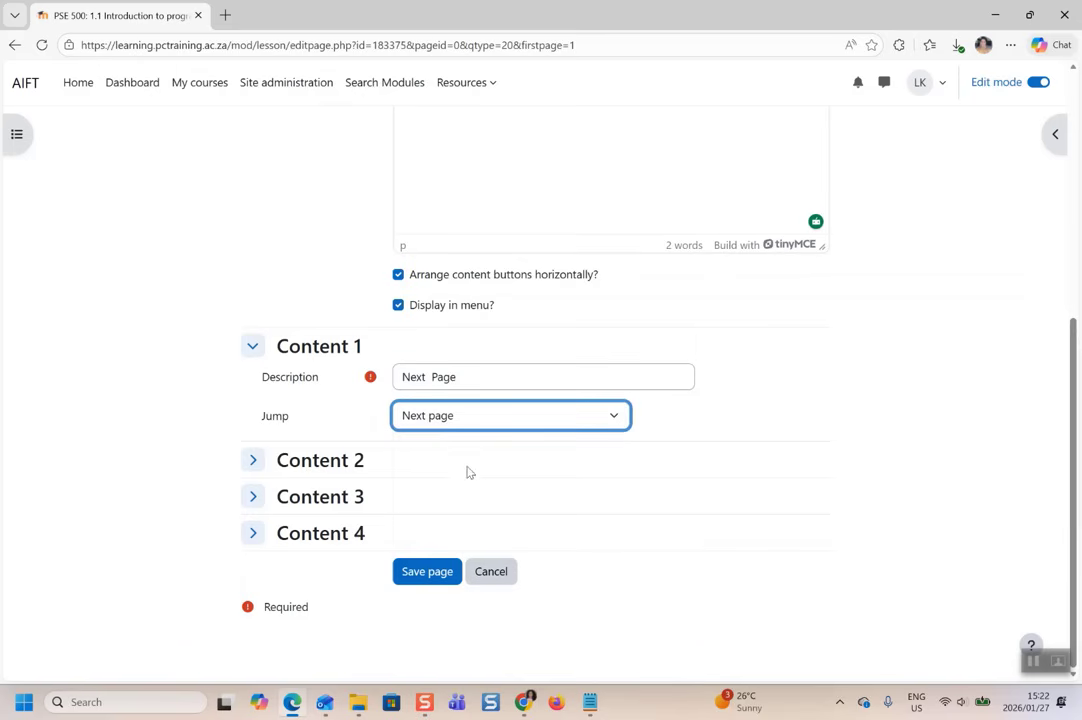
pyautogui.click(420, 575)
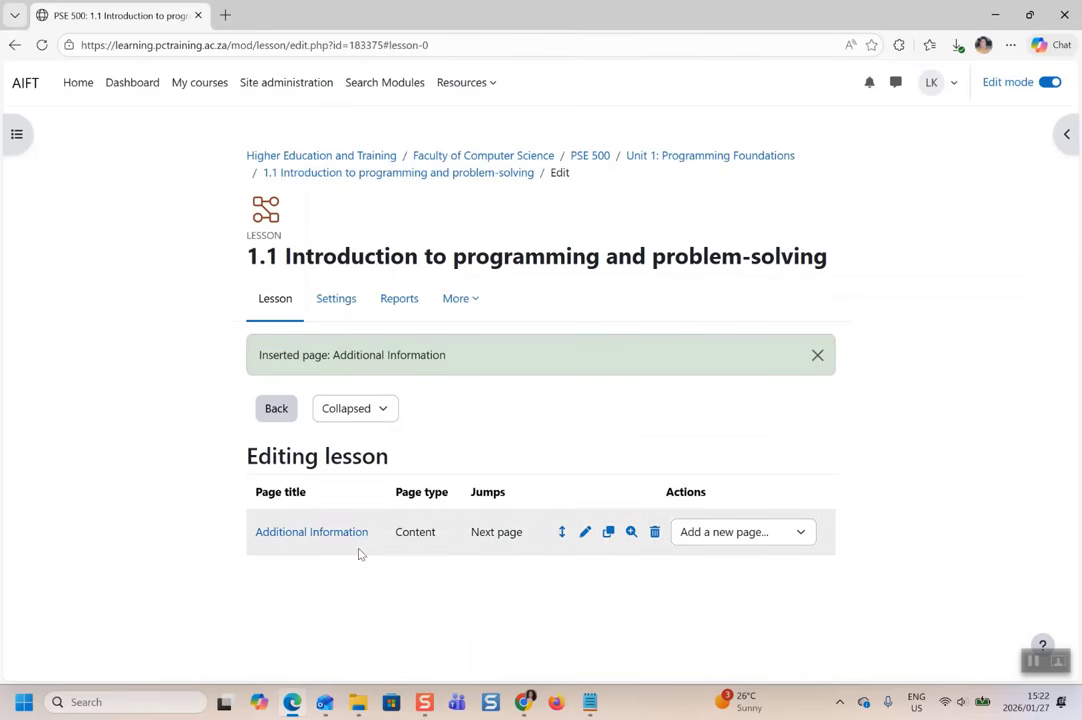
# Dismiss the notification and open the Additional Information page to review its video, content and jump settings
pyautogui.click(817, 355)
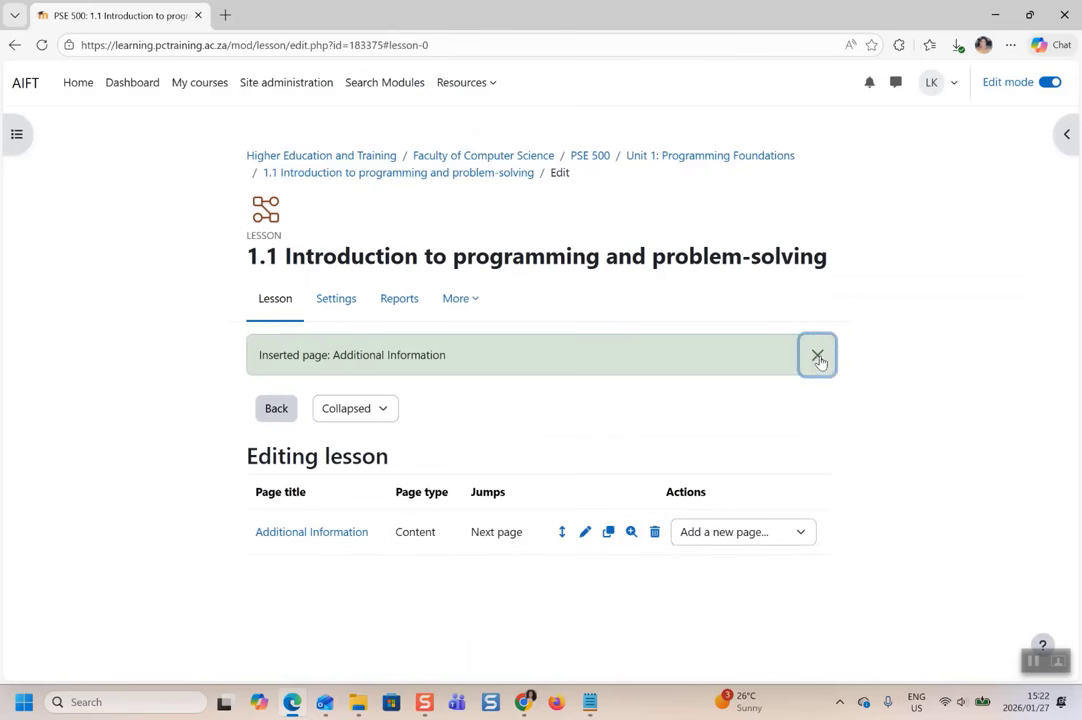
pyautogui.click(309, 485)
pyautogui.scroll(-3, 476, 471)
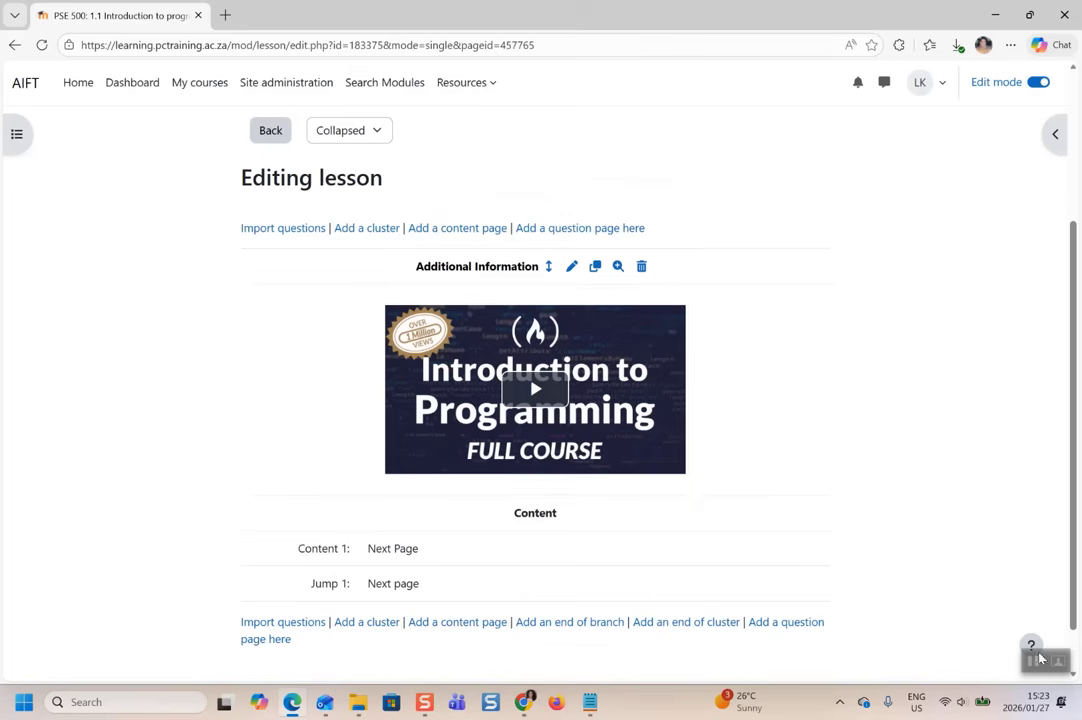
pyautogui.click(1060, 665)
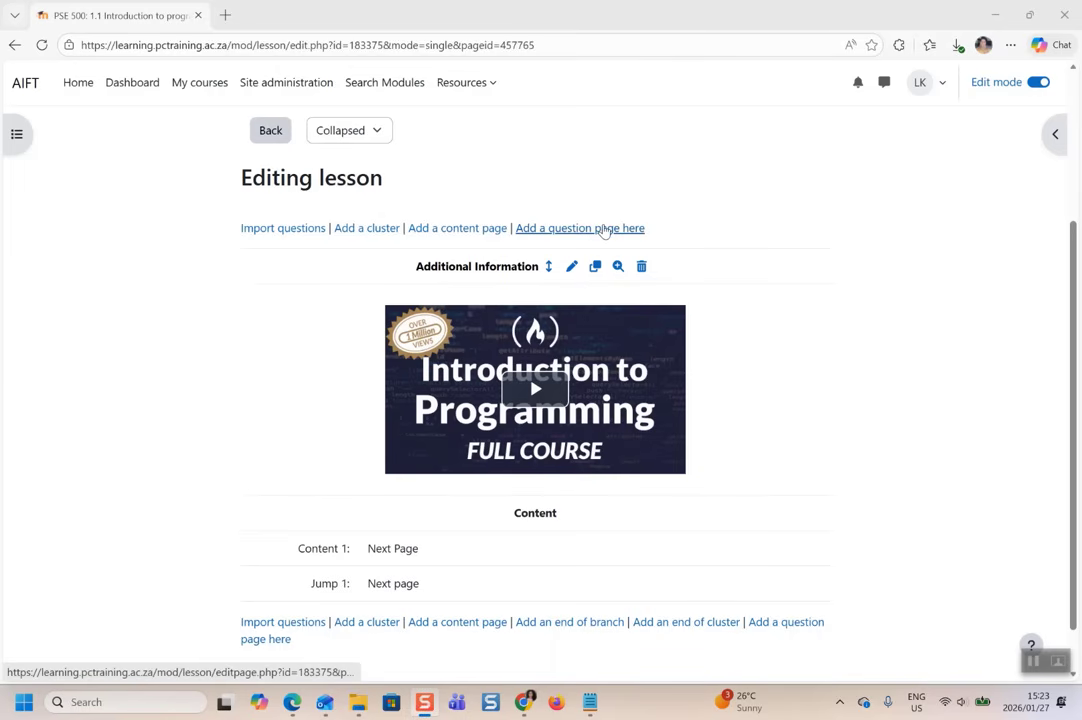
pyautogui.scroll(-1, 391, 502)
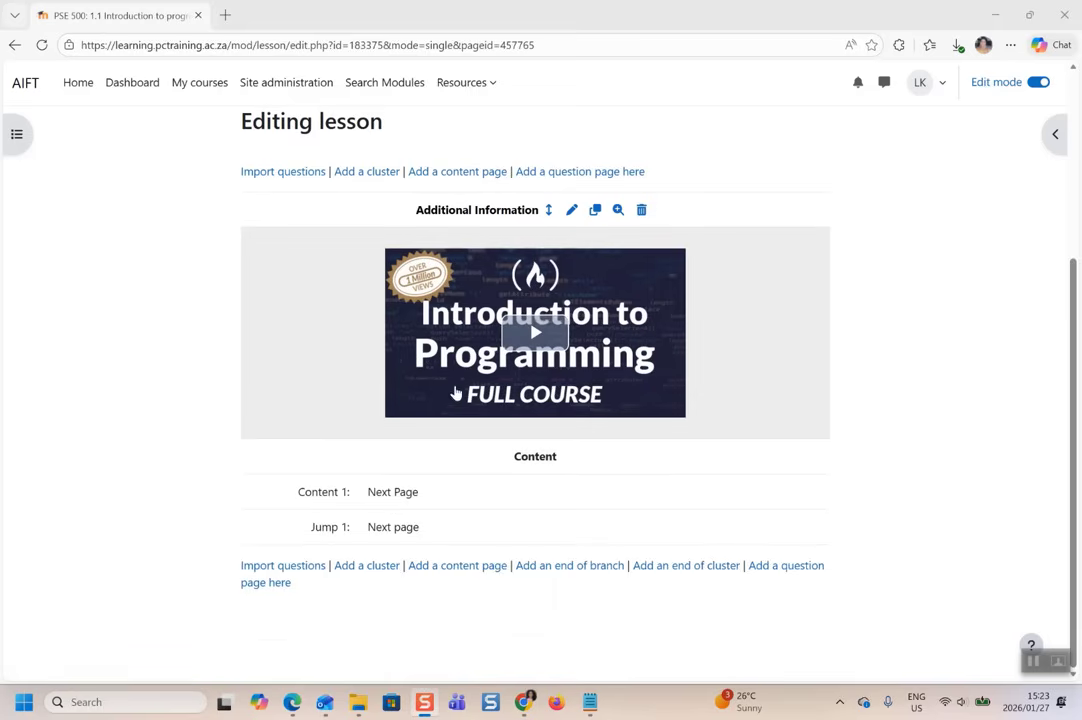
pyautogui.scroll(5, 514, 437)
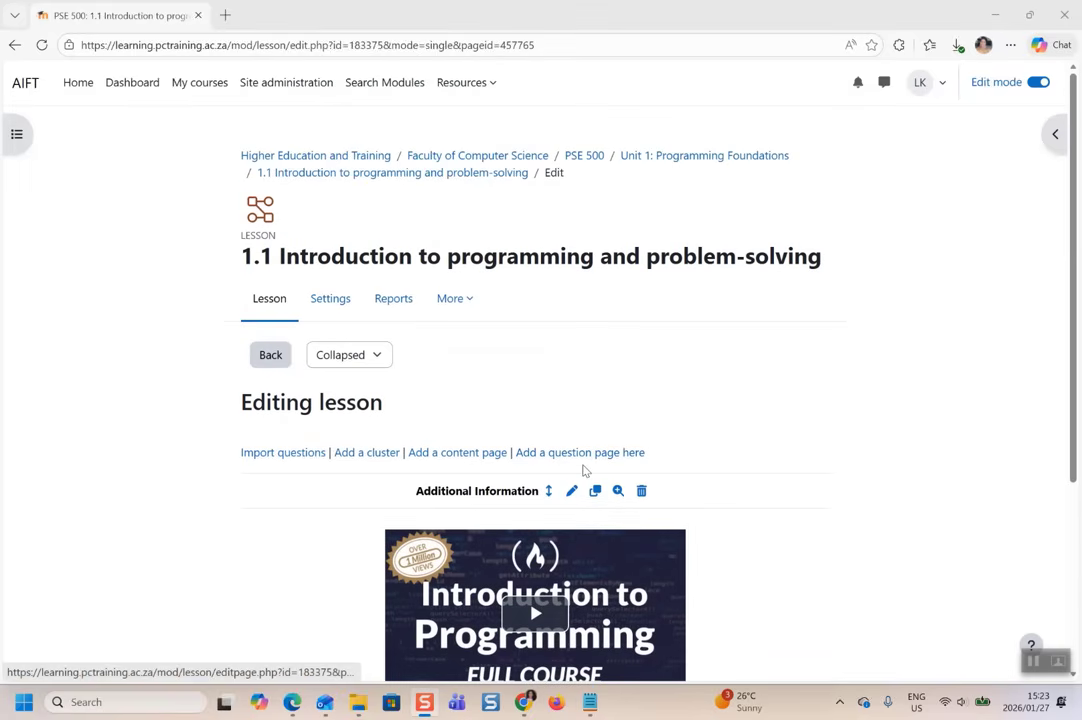
pyautogui.scroll(-5, 534, 427)
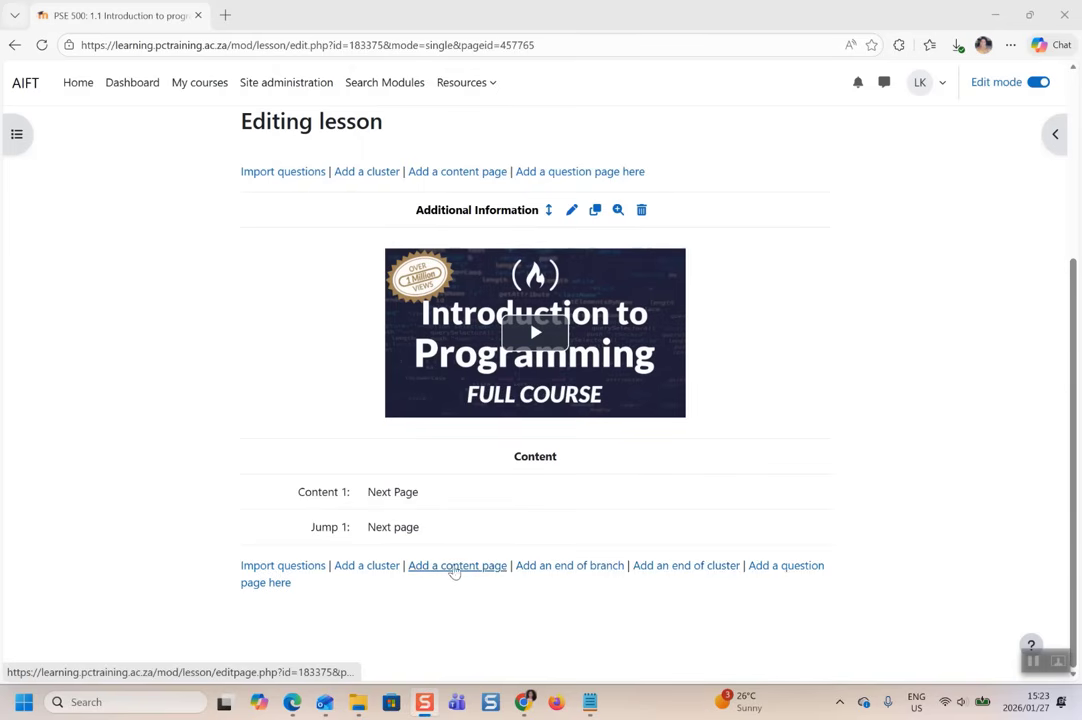
# Add another content page after Additional Information and title it "Powerpoint"
pyautogui.click(459, 566)
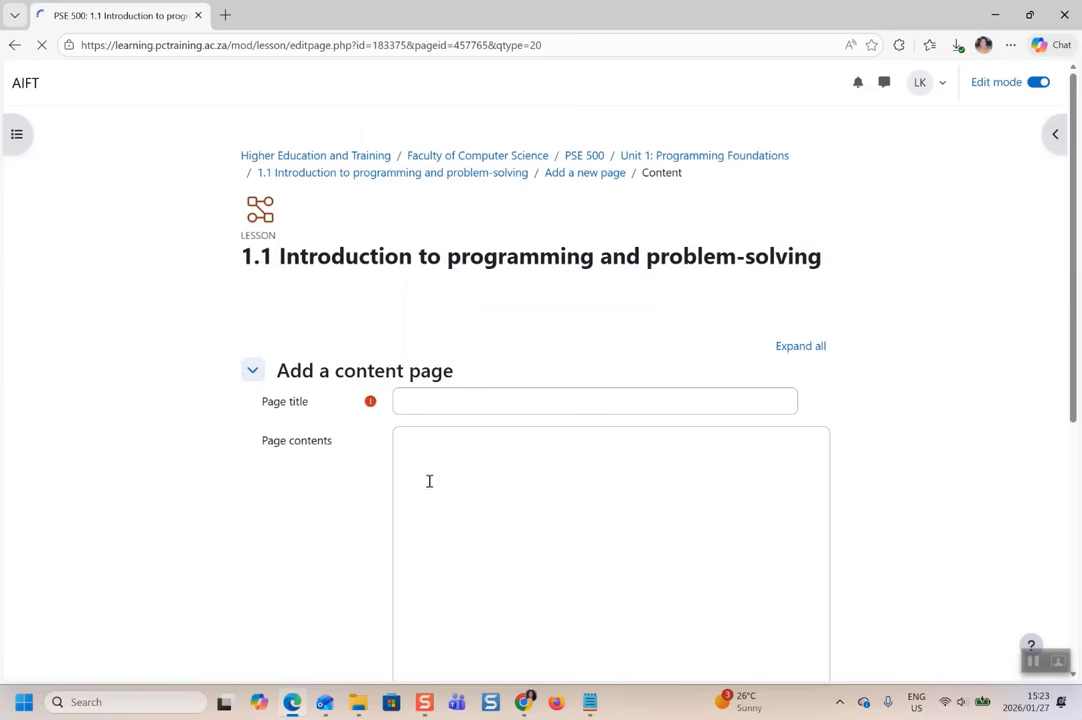
pyautogui.click(459, 403)
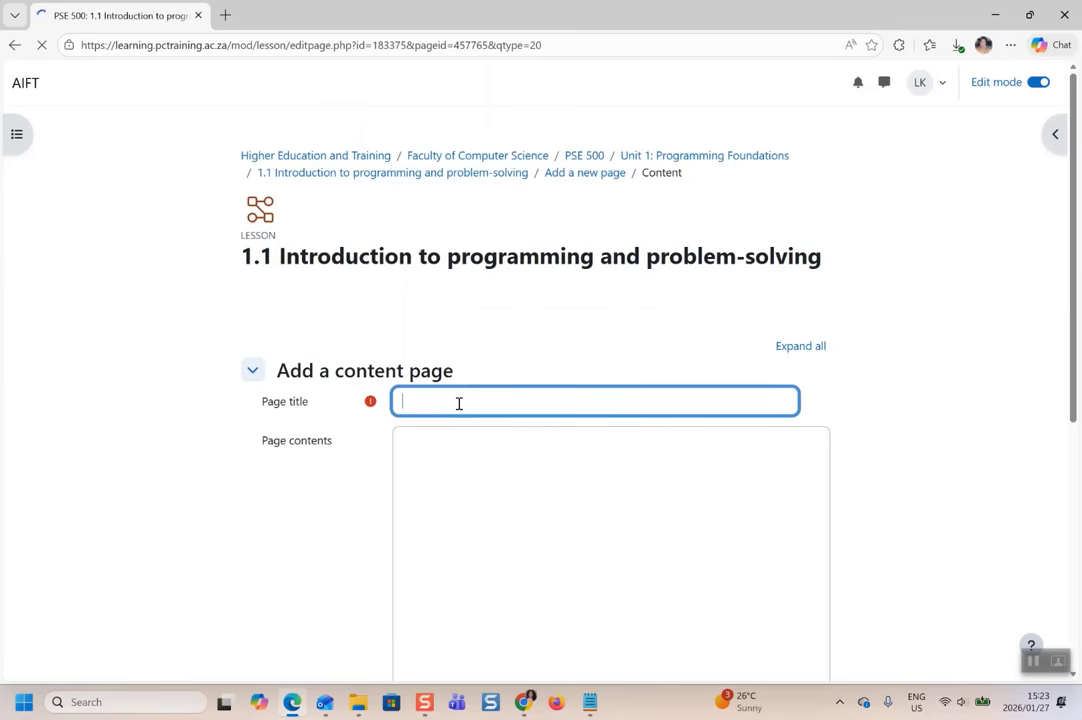
pyautogui.write('Powerpoint')
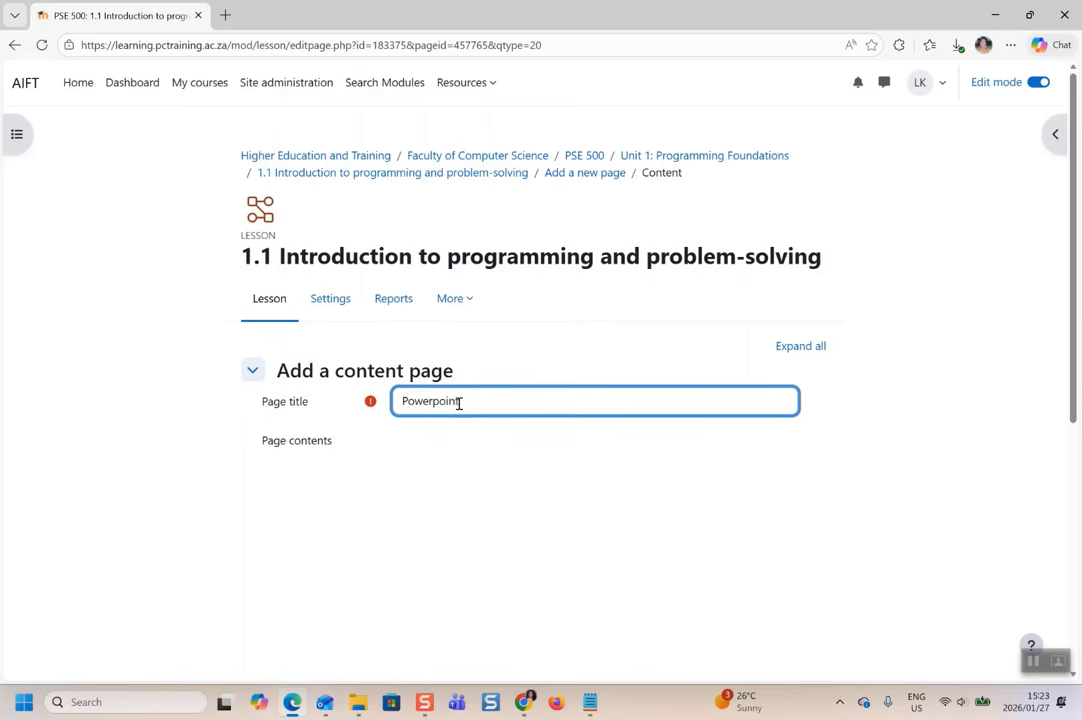
# Start a link in the Powerpoint page's contents and enter its display text
pyautogui.scroll(-3, 626, 505)
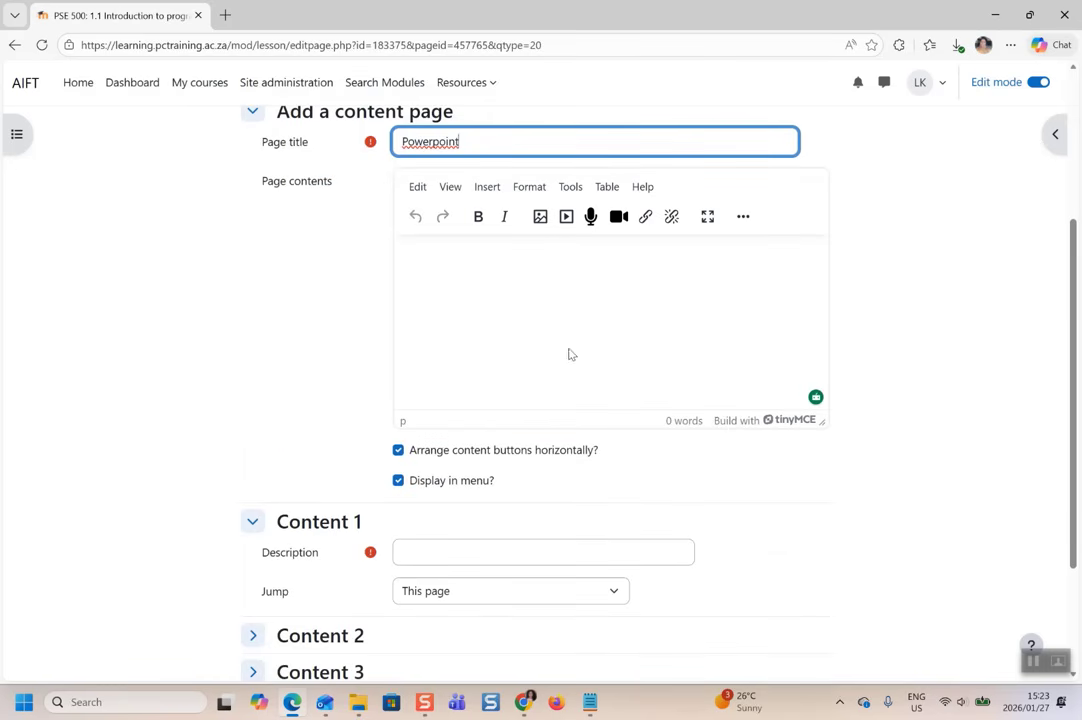
pyautogui.click(645, 216)
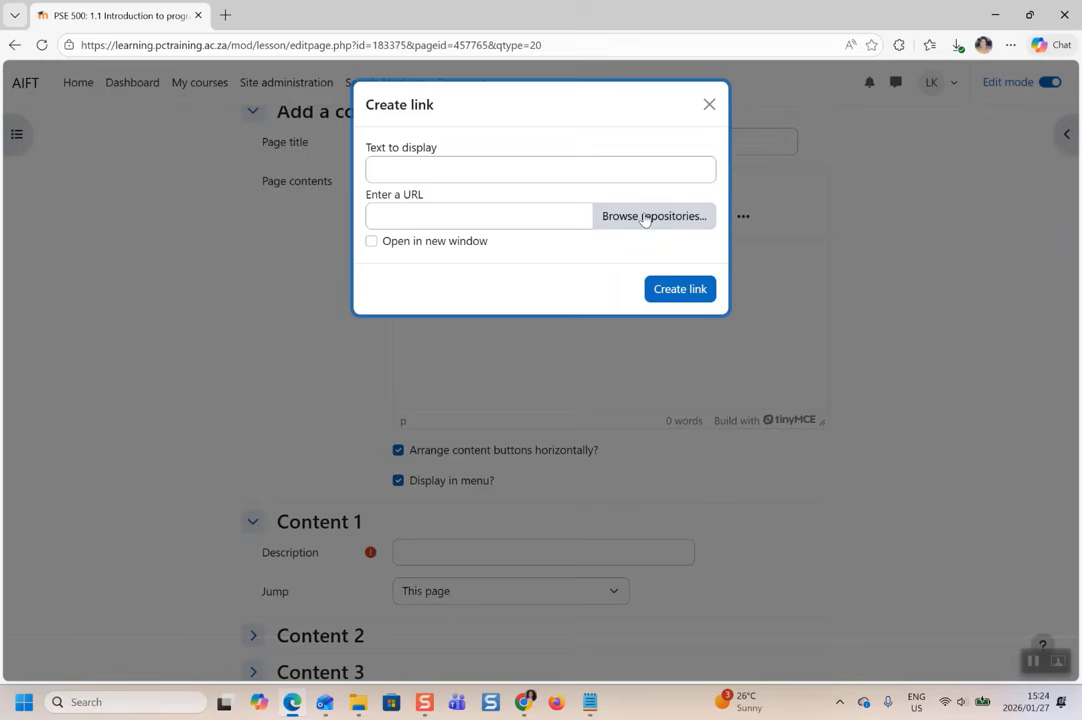
pyautogui.click(707, 104)
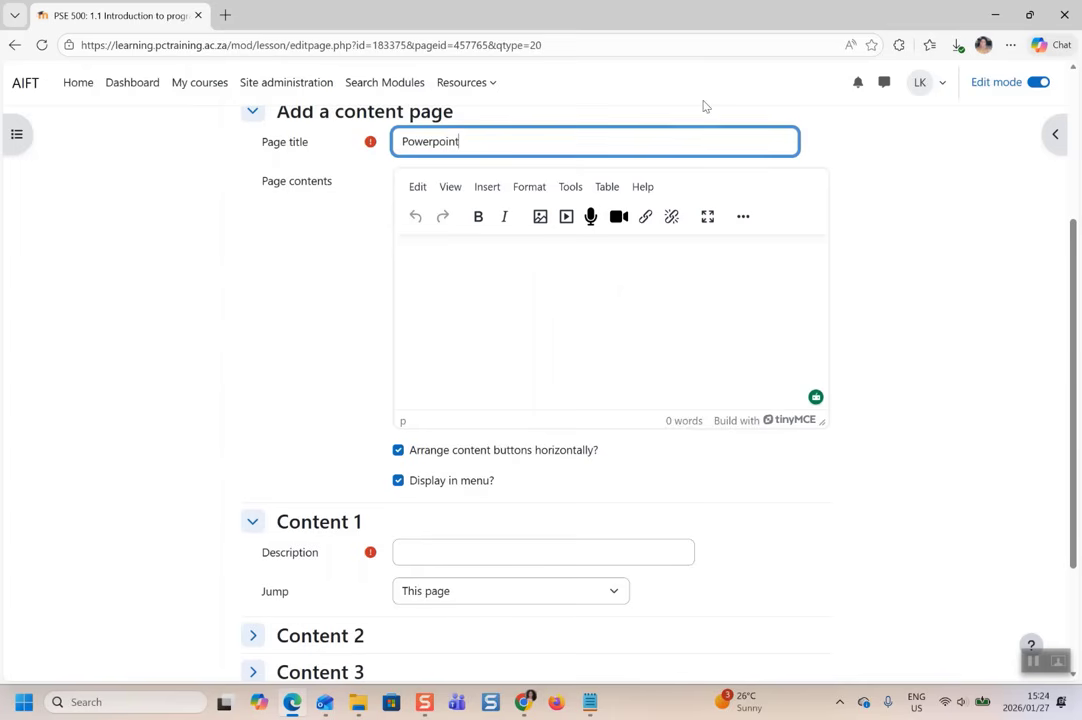
pyautogui.click(645, 217)
pyautogui.click(553, 170)
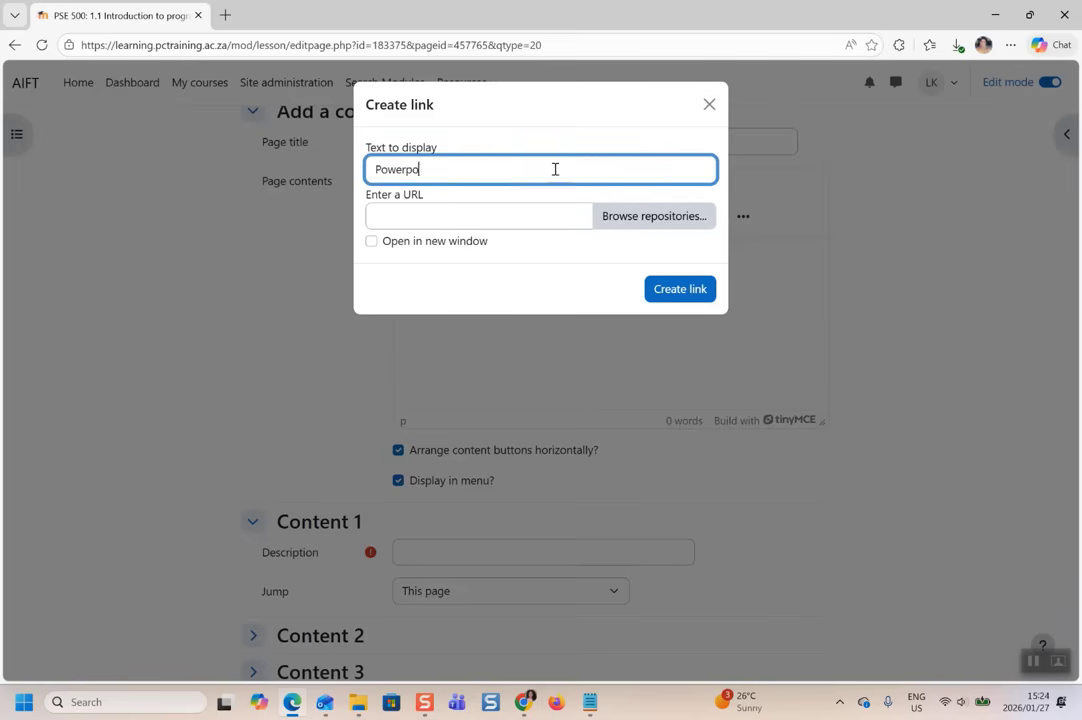
# Start a file upload for the link and browse to Documents > Alpvest Study Guides > BSC FutereTech_Alpvest > Unit 1 > 1.1 on the desktop
pyautogui.click(654, 215)
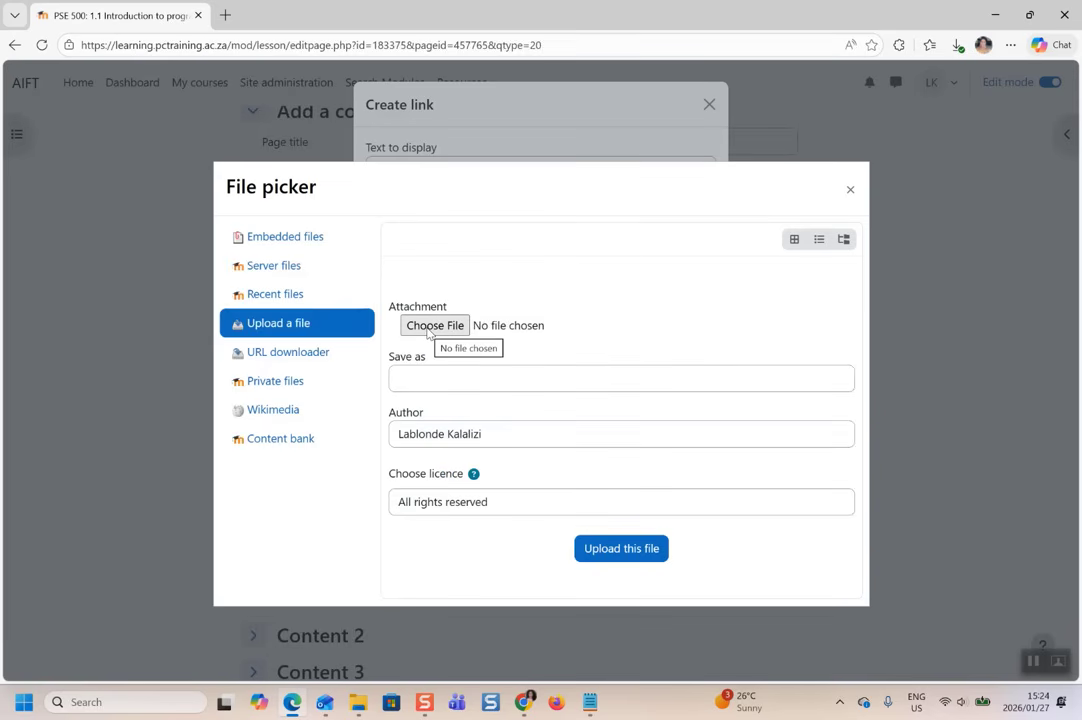
pyautogui.click(434, 325)
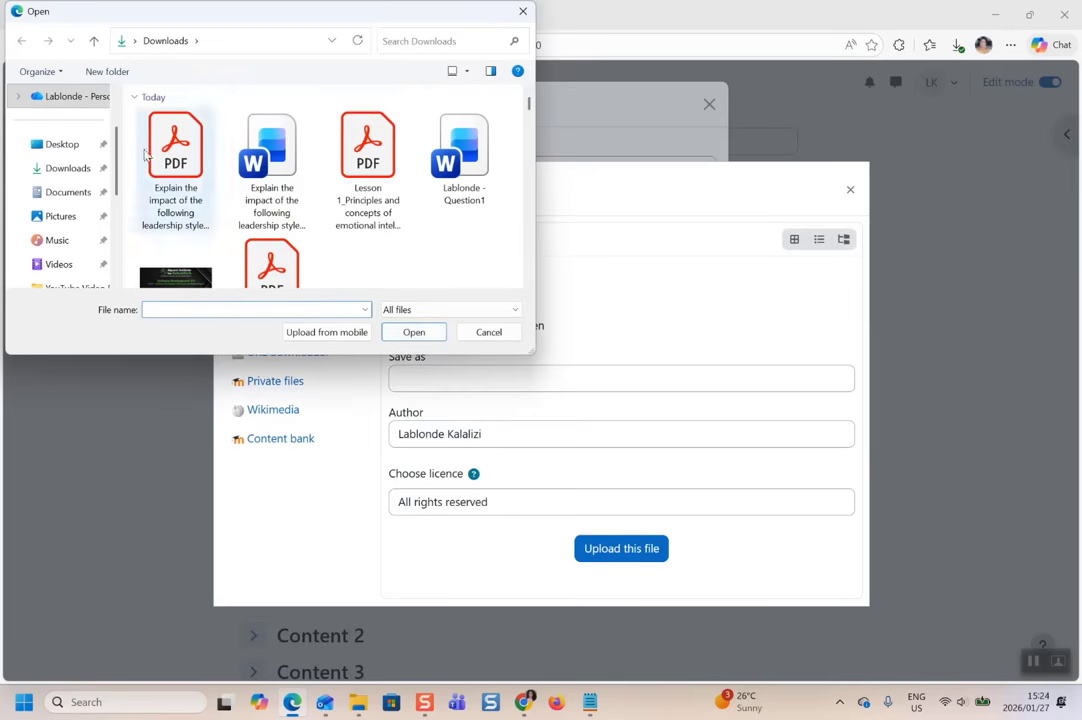
pyautogui.click(60, 168)
pyautogui.click(60, 148)
pyautogui.doubleClick(197, 143)
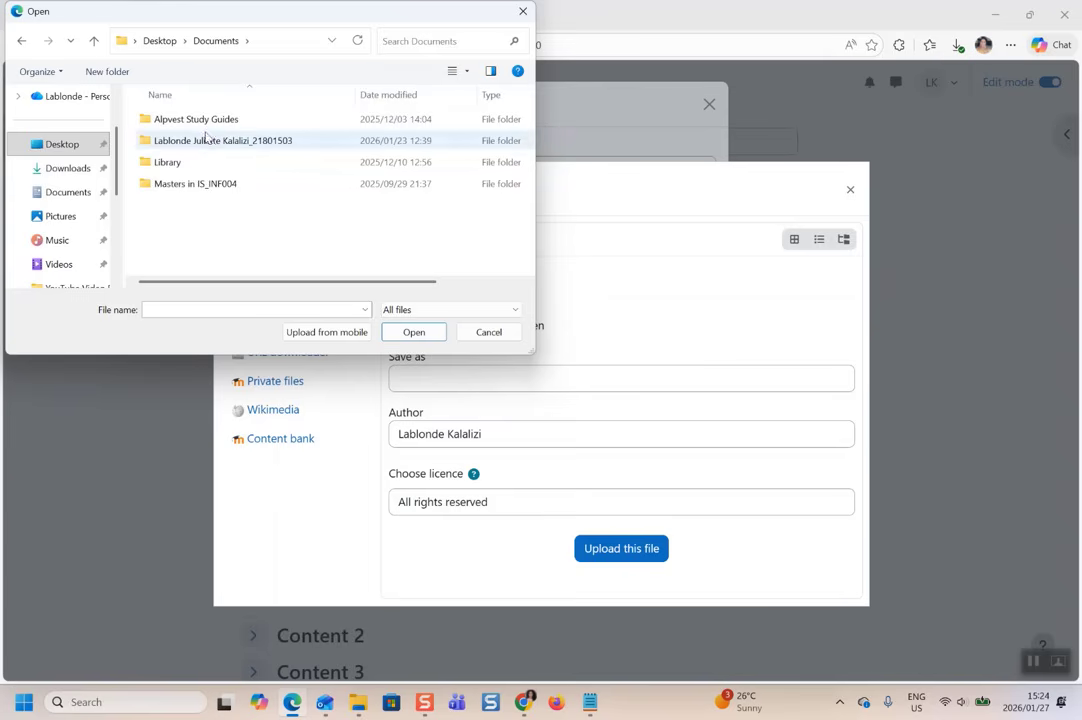
pyautogui.doubleClick(205, 122)
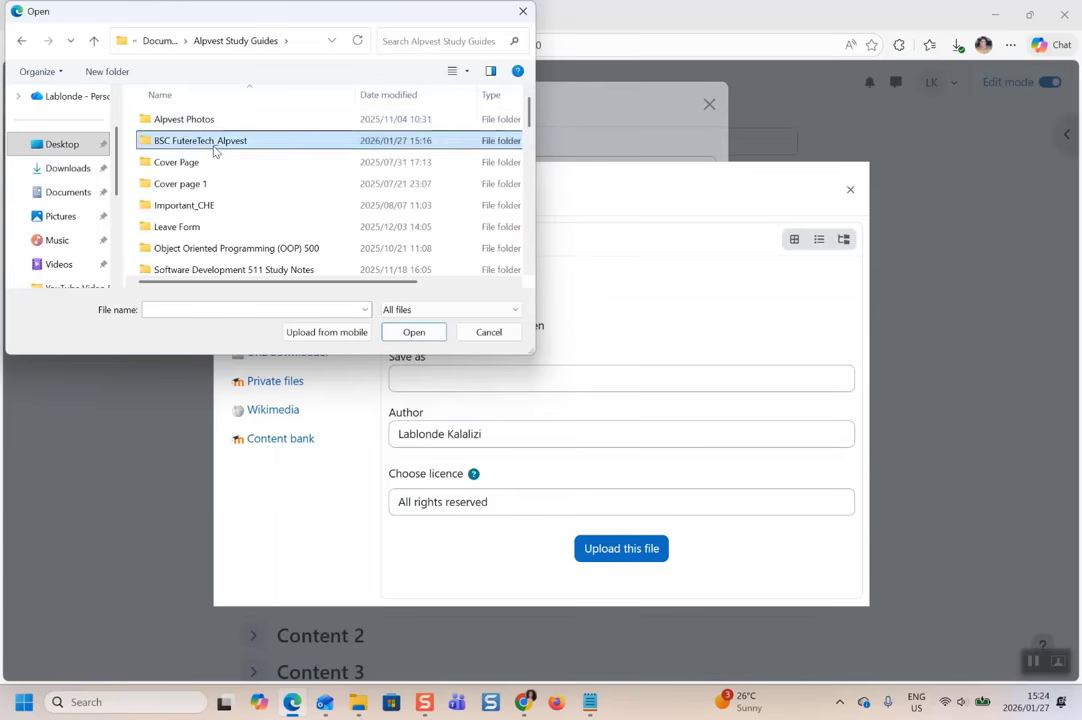
pyautogui.doubleClick(213, 141)
pyautogui.doubleClick(212, 143)
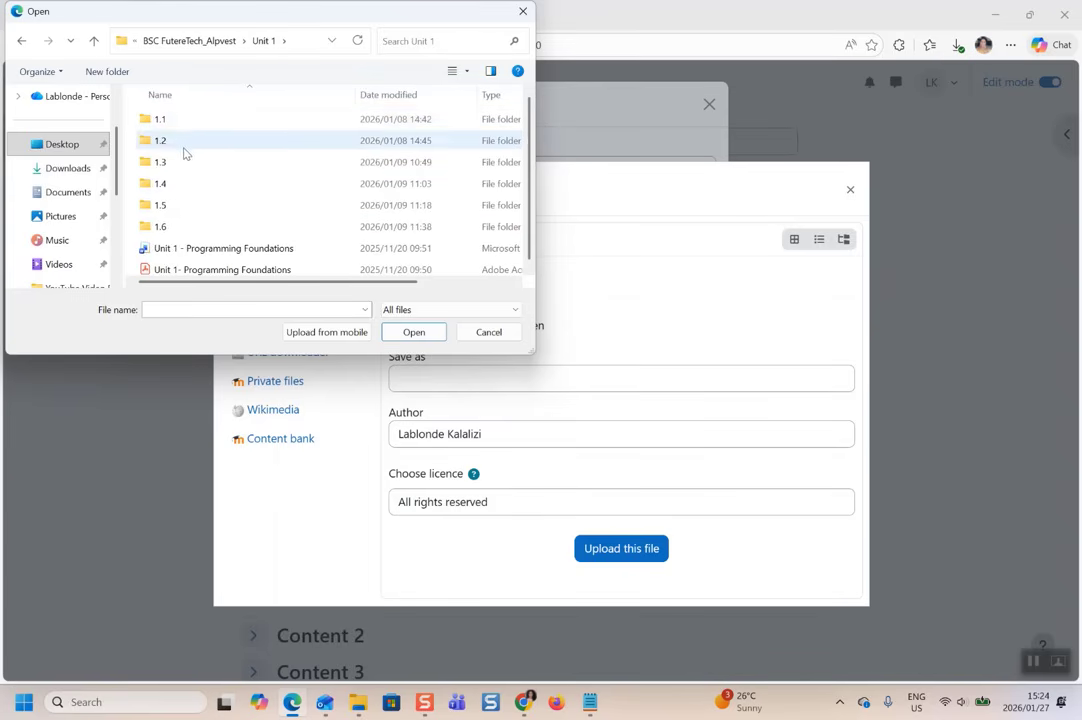
pyautogui.doubleClick(183, 121)
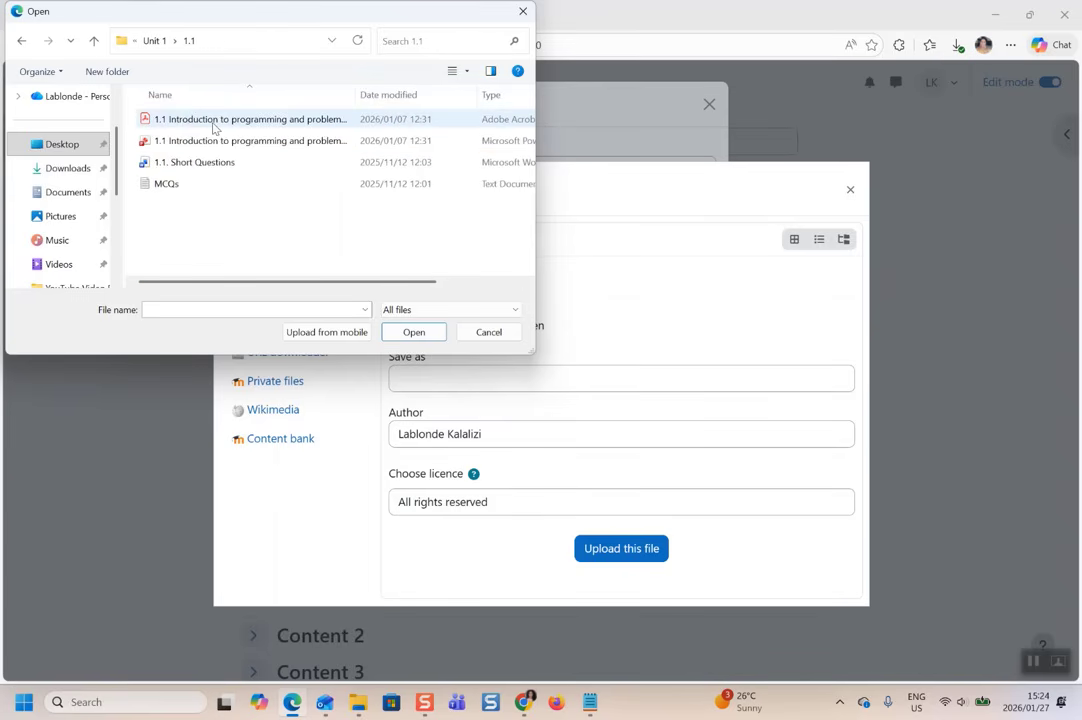
# Choose the PowerPoint version of "1.1 Introduction to programming and problem-solving" as the attachment to upload
pyautogui.click(213, 124)
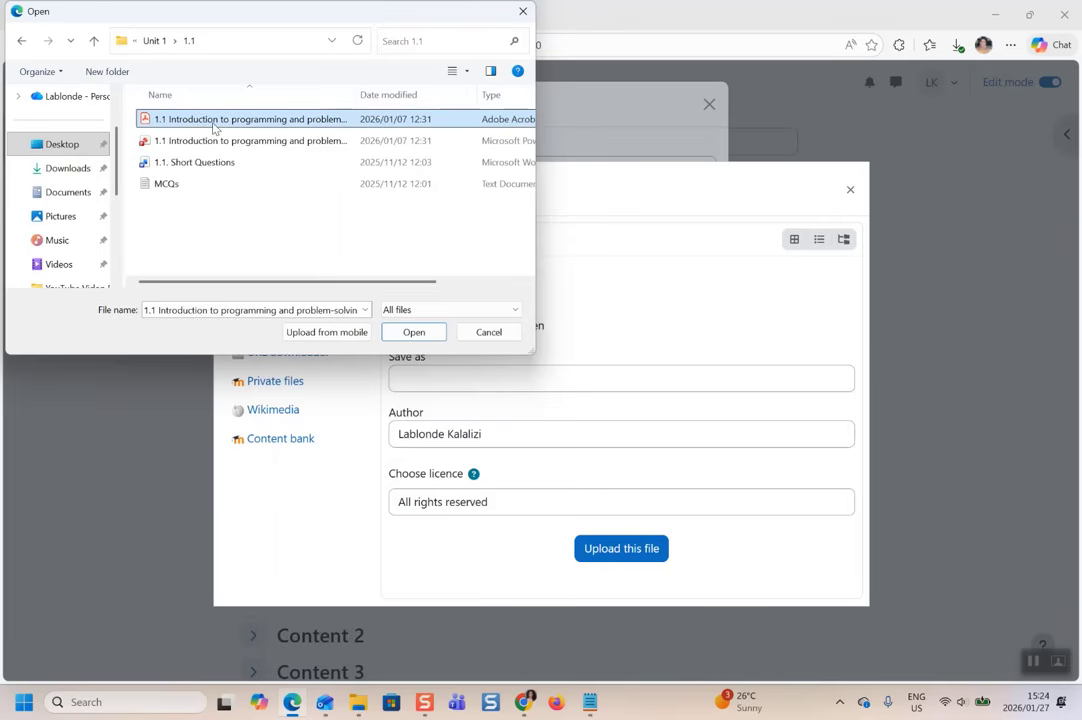
pyautogui.click(265, 141)
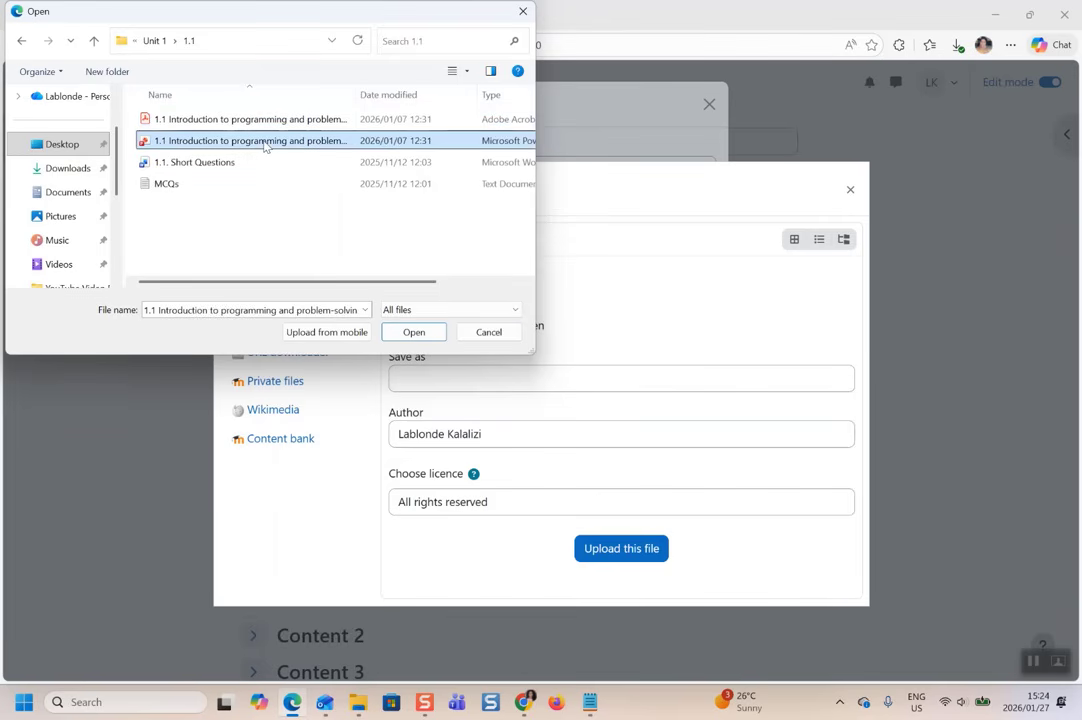
pyautogui.click(413, 333)
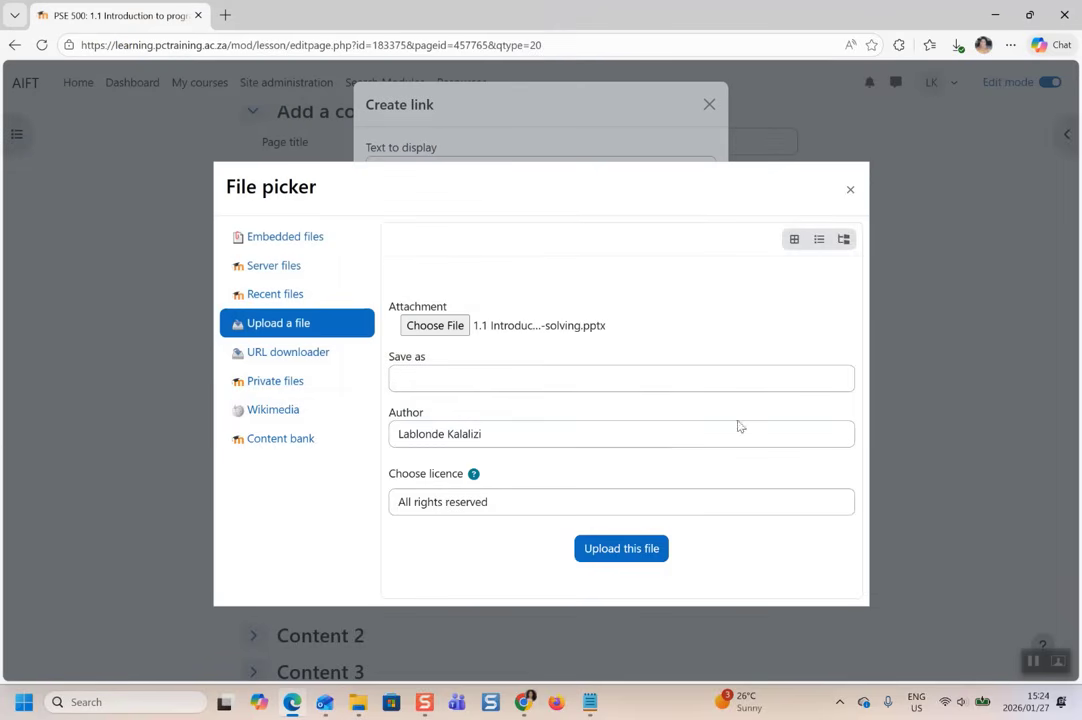
# Upload the chosen PowerPoint file and insert its link into the Powerpoint page's contents
pyautogui.click(621, 549)
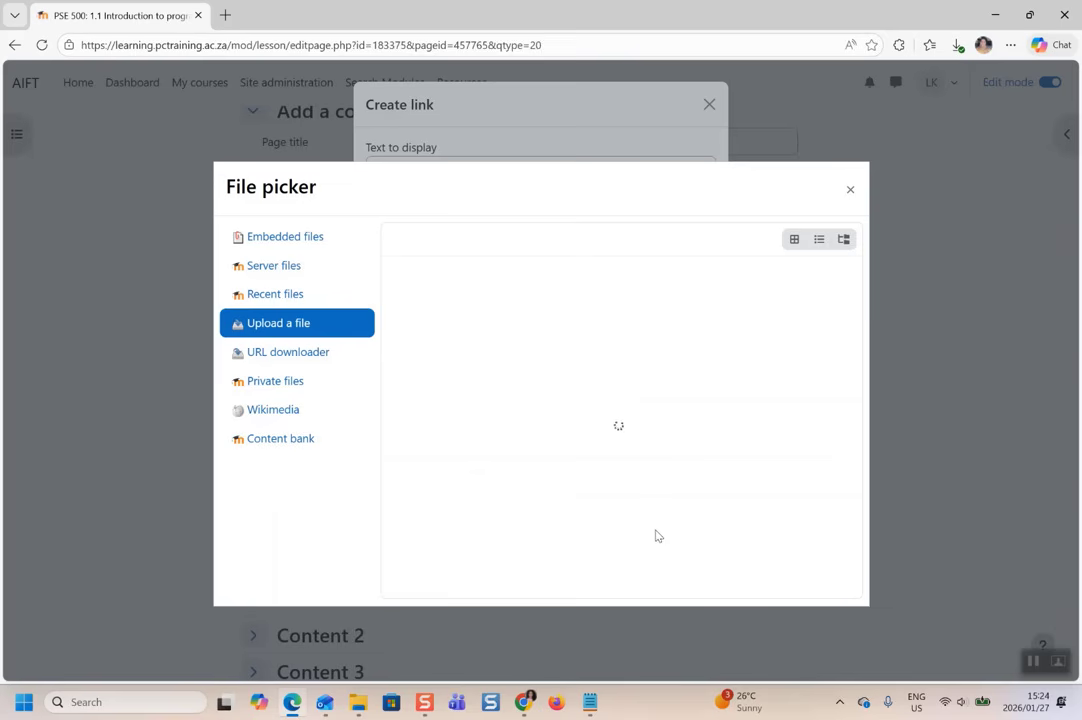
pyautogui.click(1057, 660)
pyautogui.click(1059, 662)
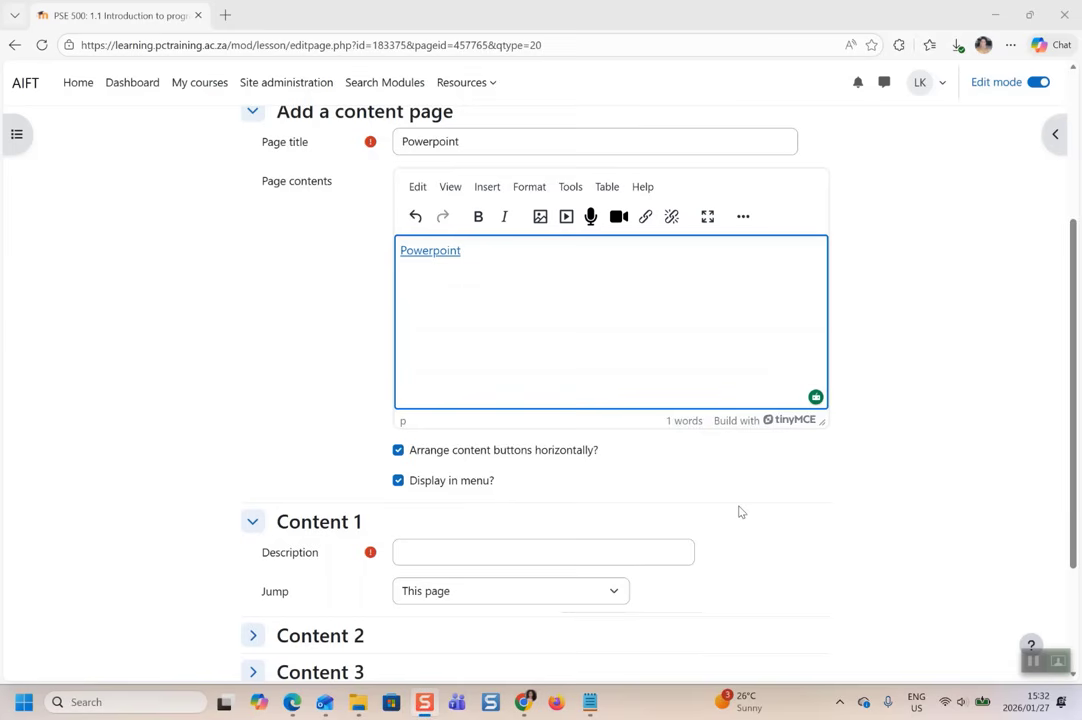
# Start a second link on a new line below the Powerpoint link, with the display text "Presentation PDF"
pyautogui.click(481, 248)
pyautogui.press('Return')
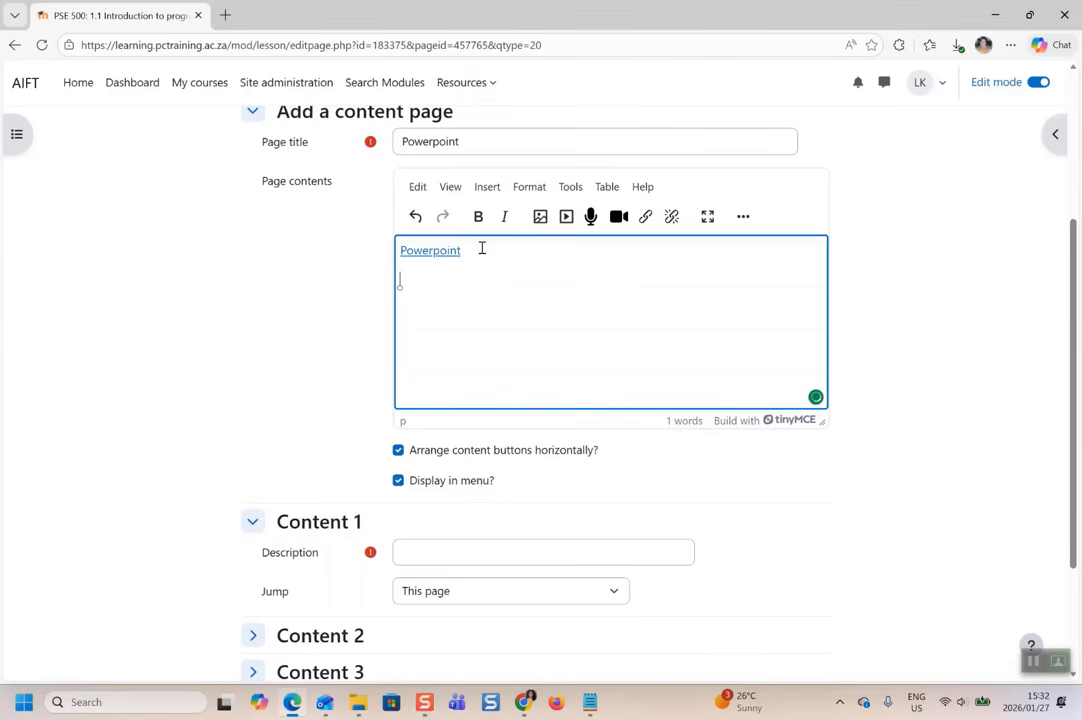
pyautogui.click(645, 217)
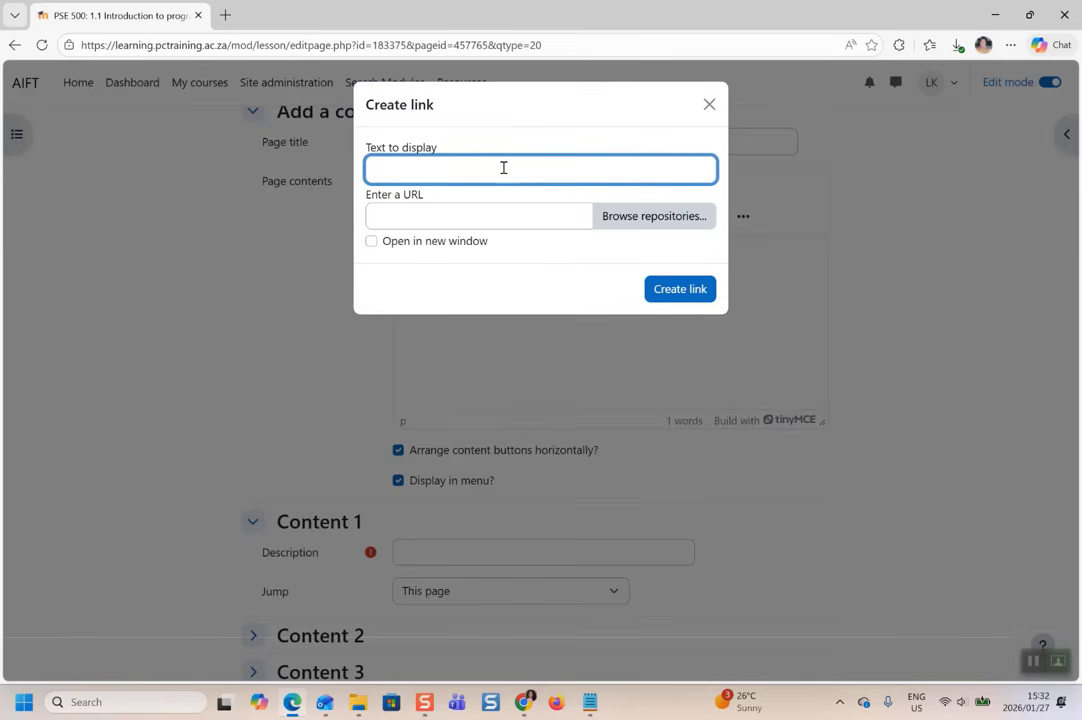
pyautogui.write('Po')
pyautogui.press('BackSpace')
pyautogui.press('BackSpace')
pyautogui.write('Presentation PDF')
# Upload the PDF version of "1.1 Introduction to programming and problem-solving" as the link target and insert the link
pyautogui.click(647, 221)
pyautogui.click(434, 325)
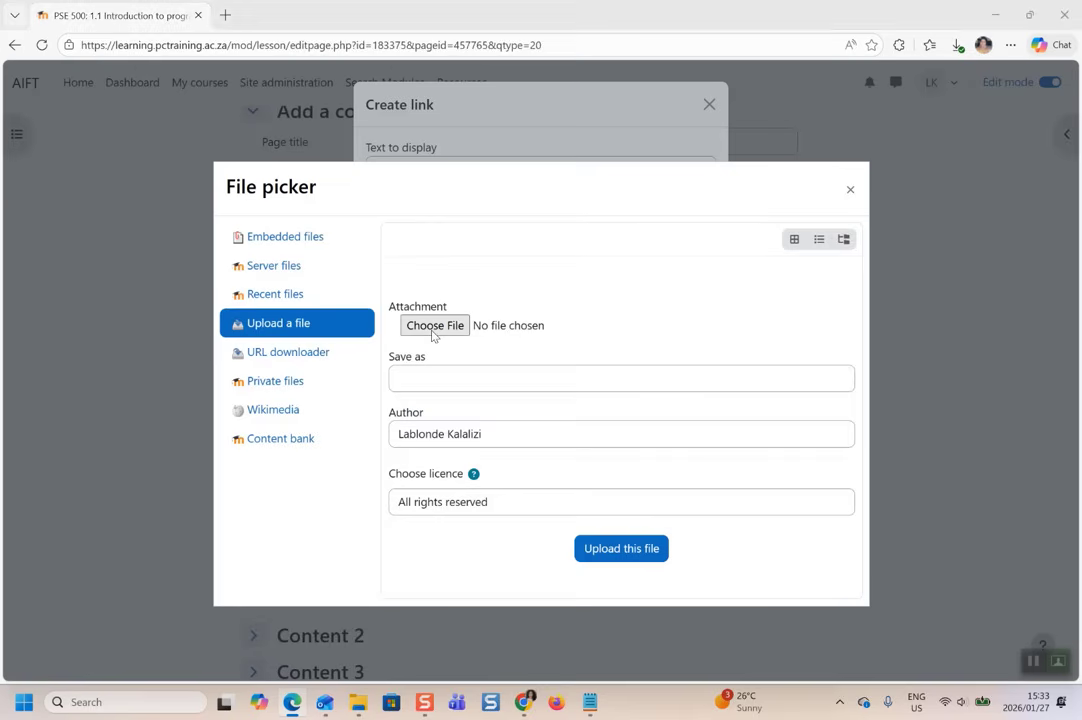
pyautogui.click(213, 119)
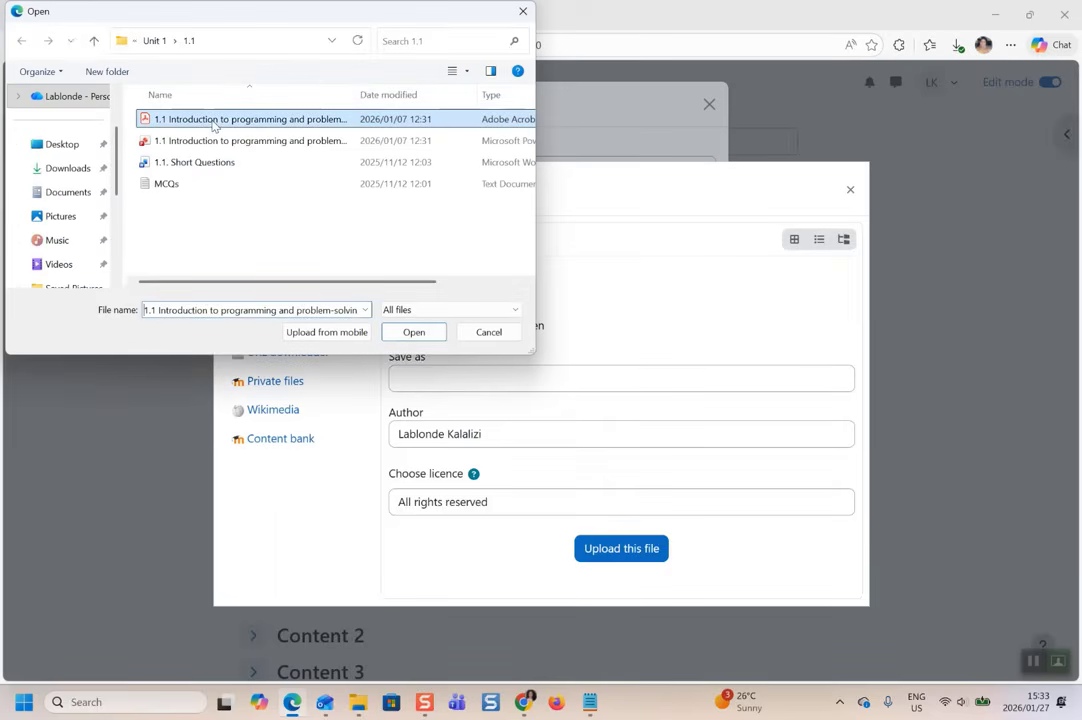
pyautogui.click(413, 332)
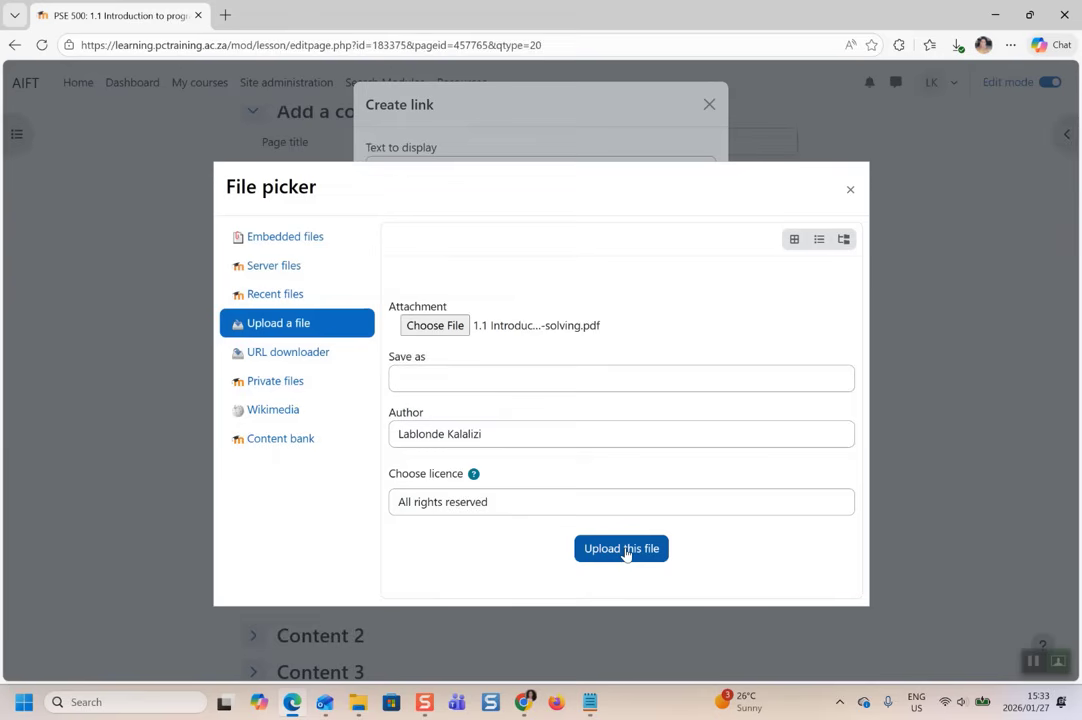
pyautogui.click(626, 555)
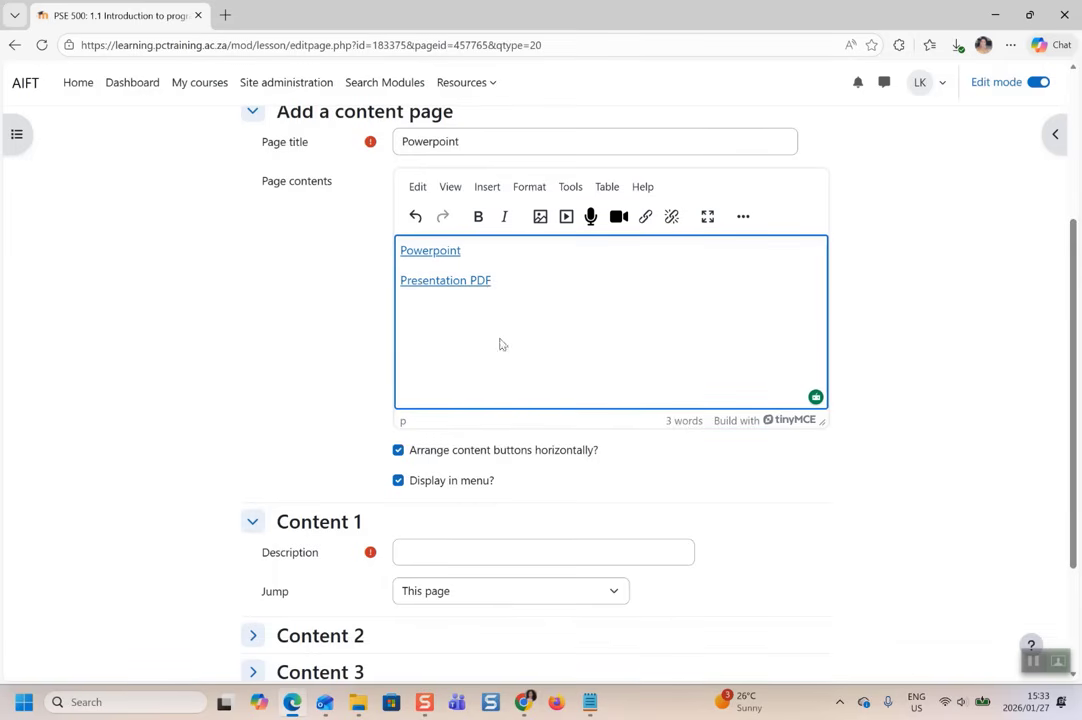
# Set the Content 1 description to "Previous page" and its jump to Previous page
pyautogui.scroll(-3, 540, 360)
pyautogui.click(435, 384)
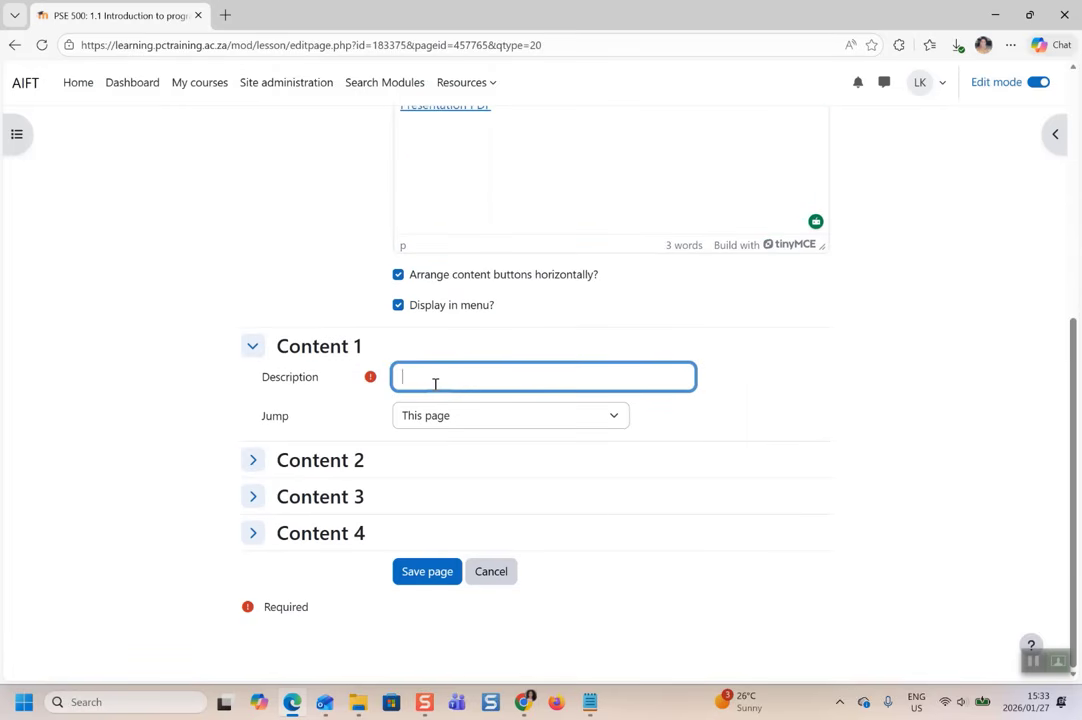
pyautogui.write('Previous')
pyautogui.click(509, 424)
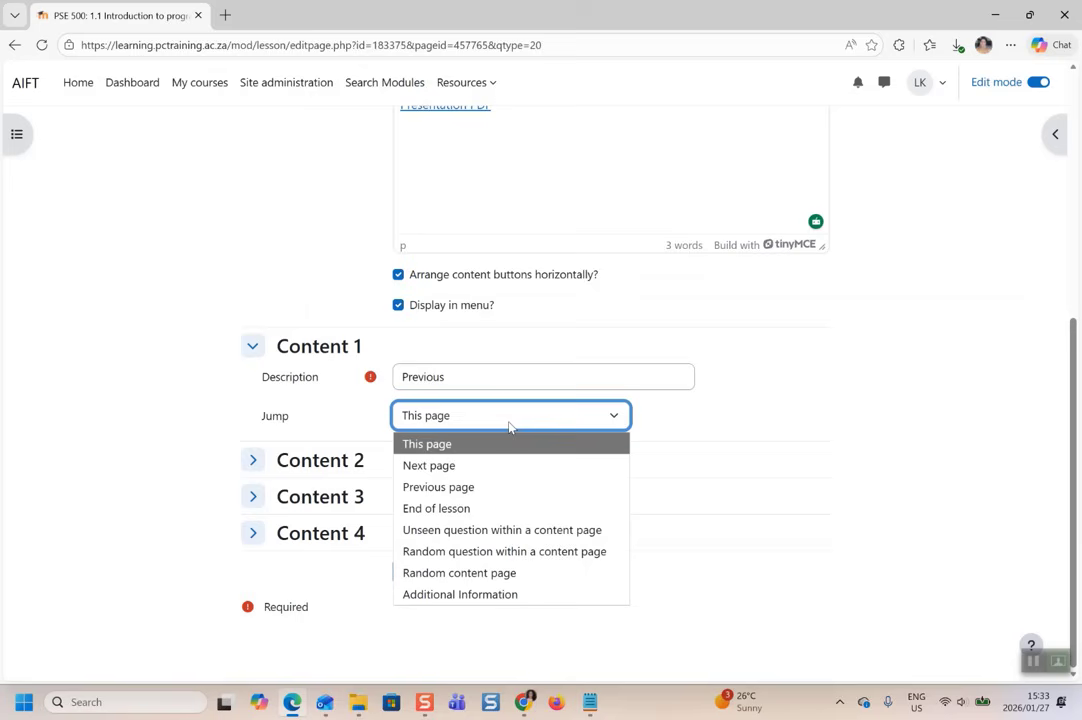
pyautogui.click(456, 488)
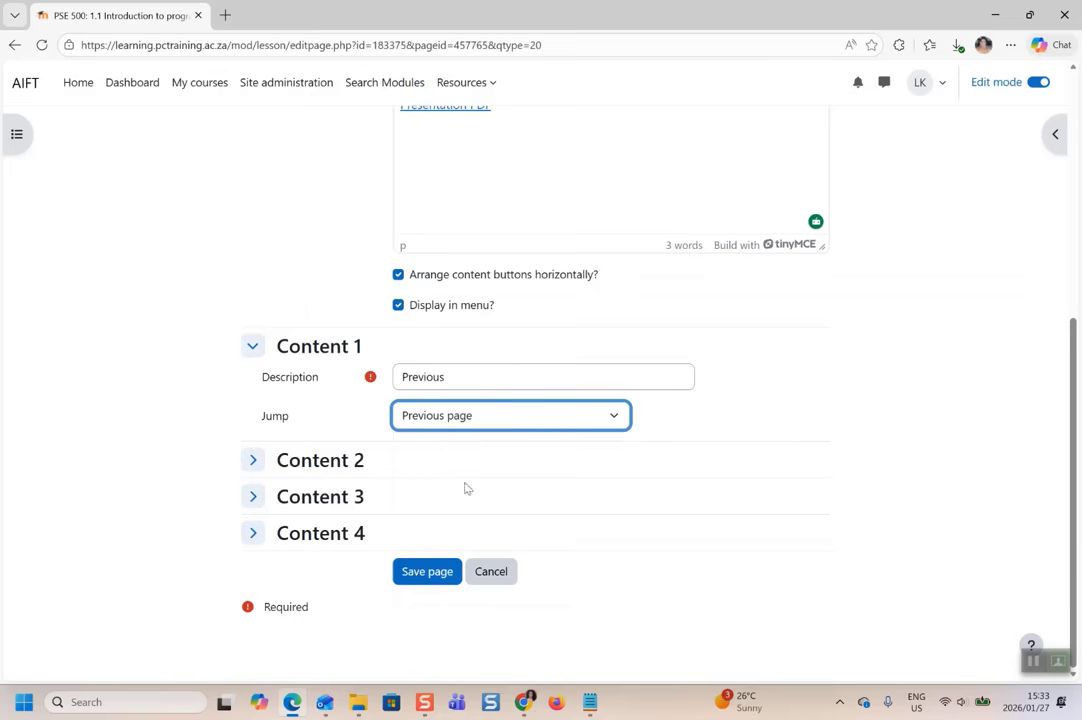
pyautogui.click(456, 376)
pyautogui.write('Previous page')
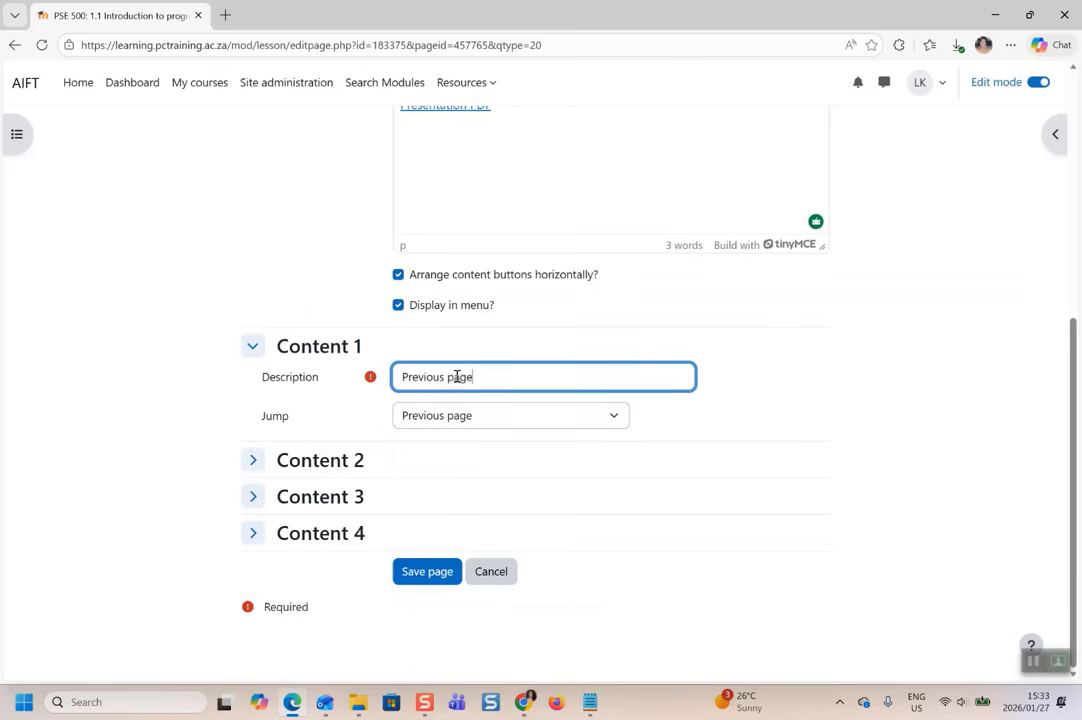
# Give Content 2 the description "Next Page" with a jump to Next page, and save the page
pyautogui.click(252, 461)
pyautogui.click(445, 501)
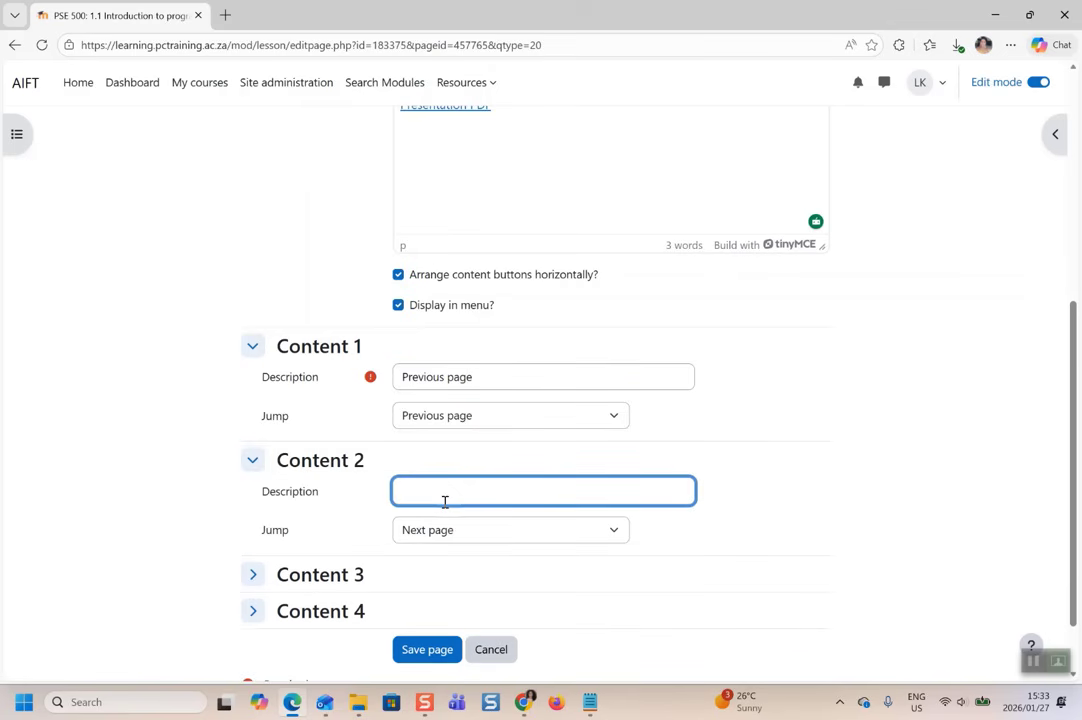
pyautogui.write('Next Page')
pyautogui.click(515, 535)
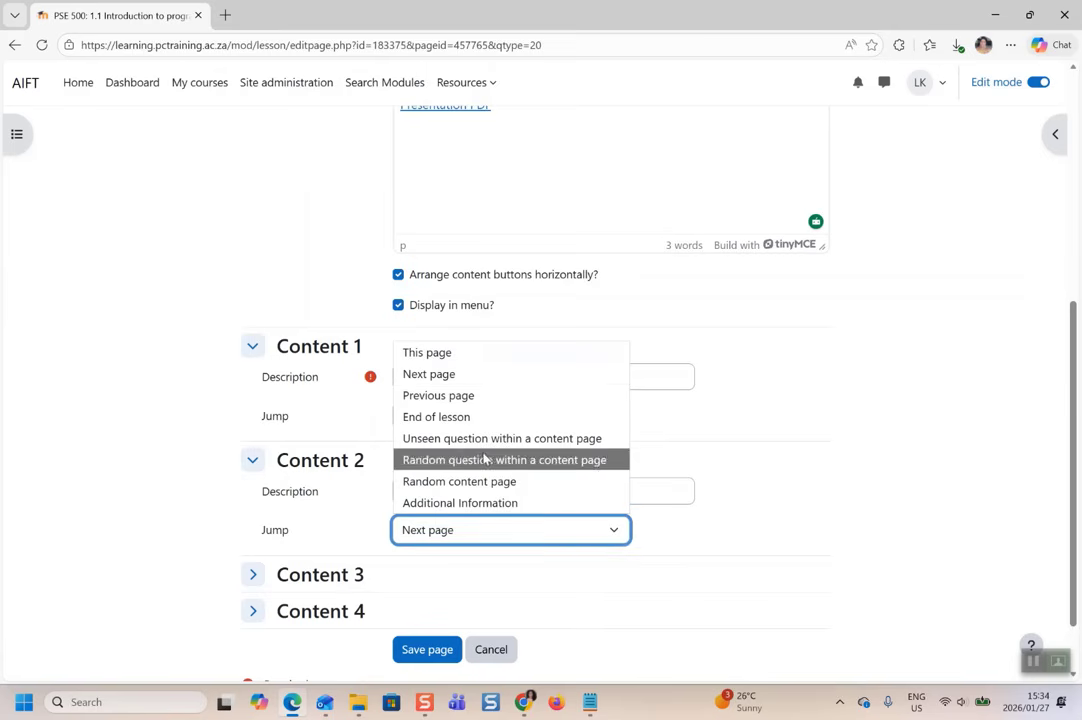
pyautogui.click(453, 376)
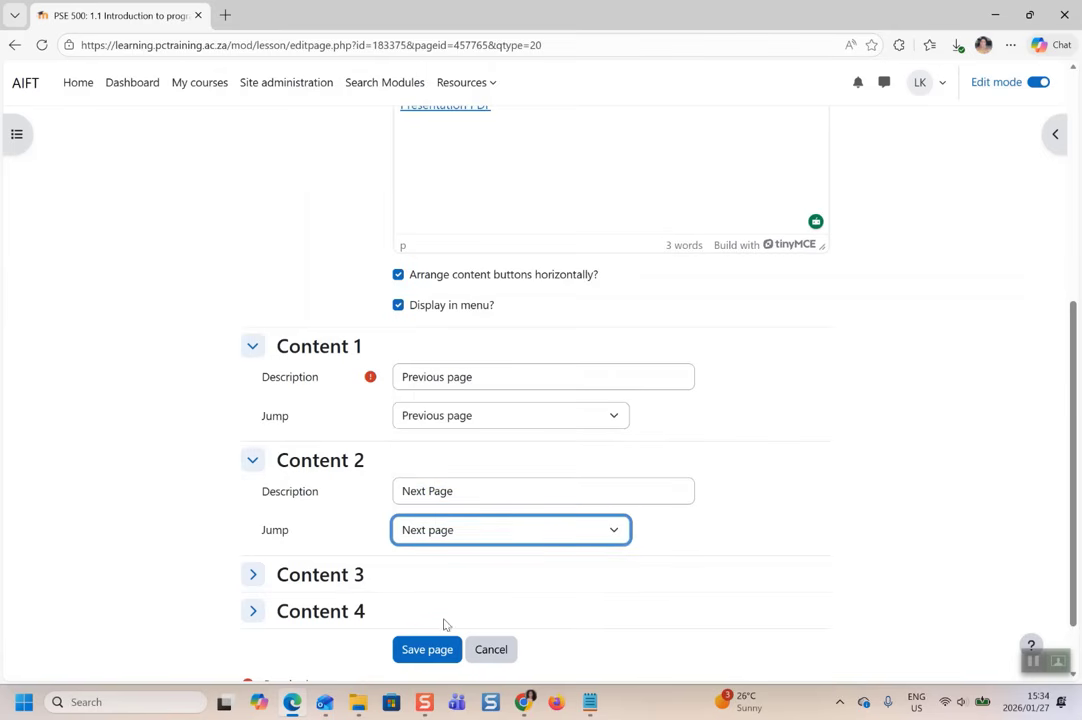
pyautogui.click(430, 650)
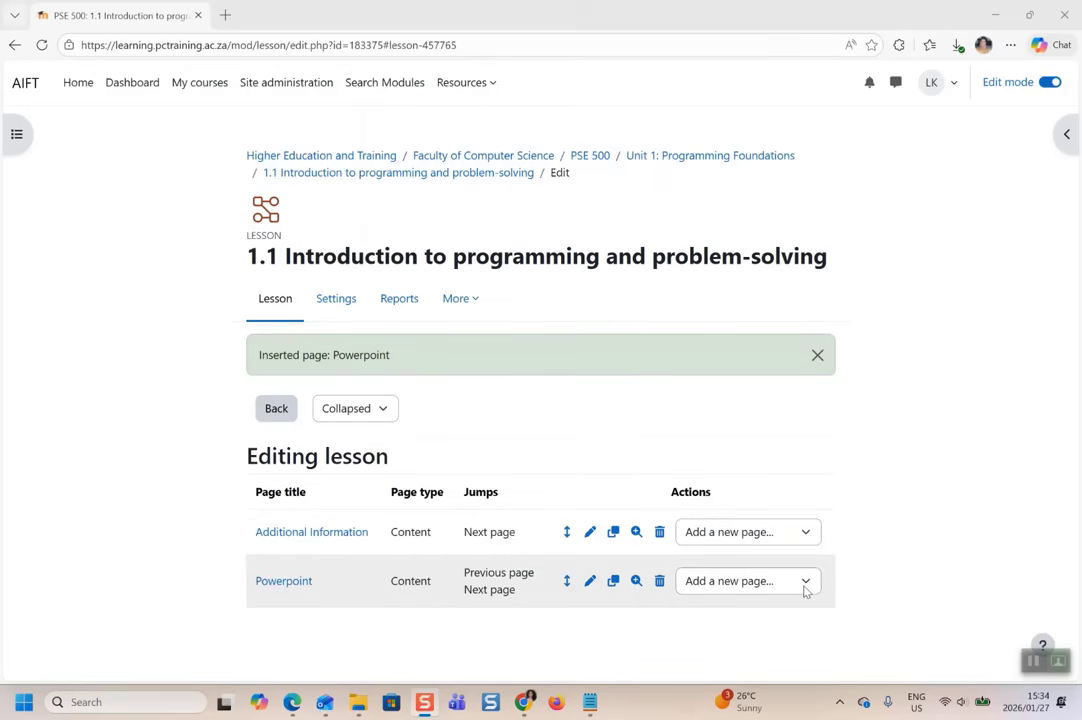
# Open the Powerpoint page from the lesson's page list and start a question import after it
pyautogui.click(805, 584)
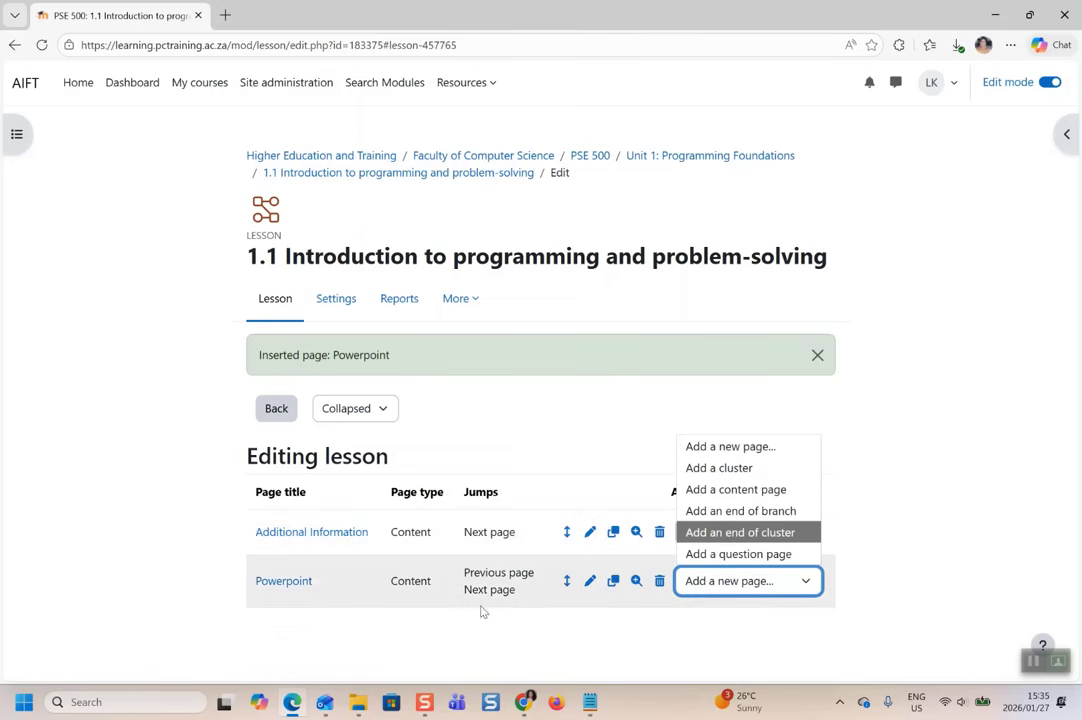
pyautogui.click(527, 594)
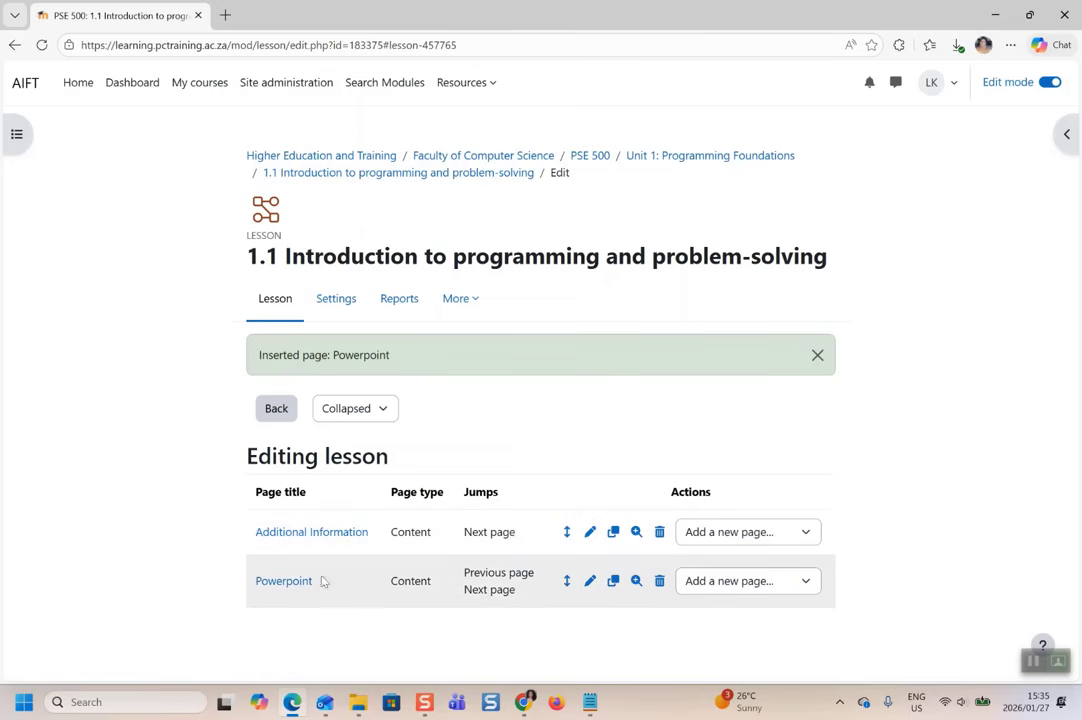
pyautogui.click(284, 584)
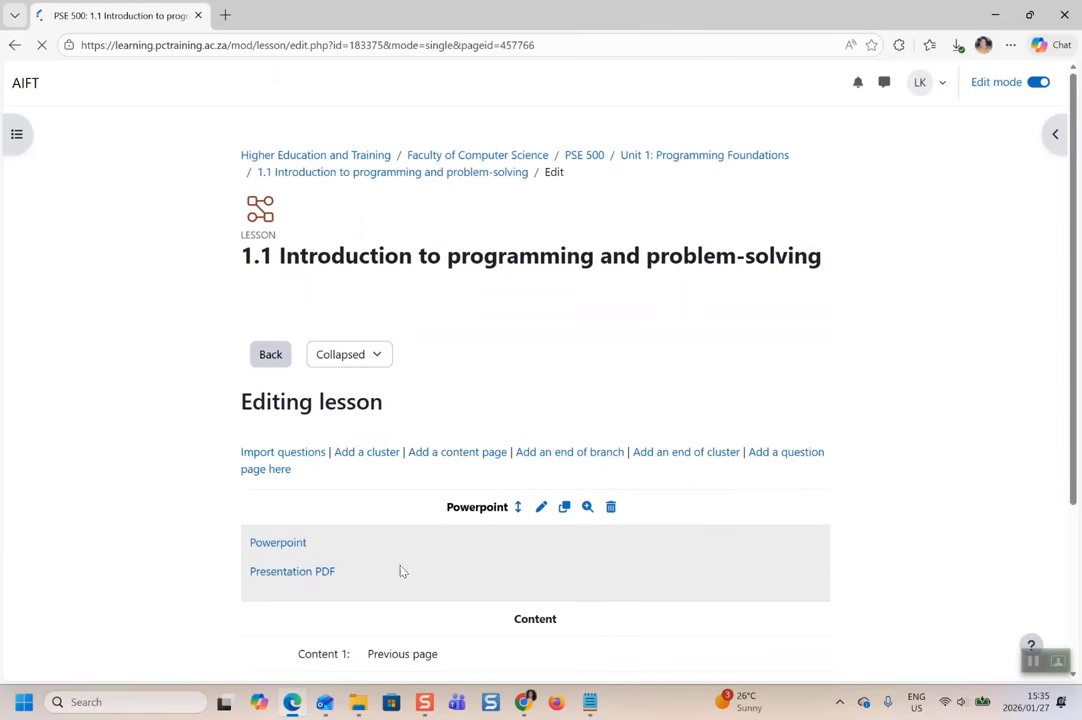
pyautogui.scroll(-3, 437, 570)
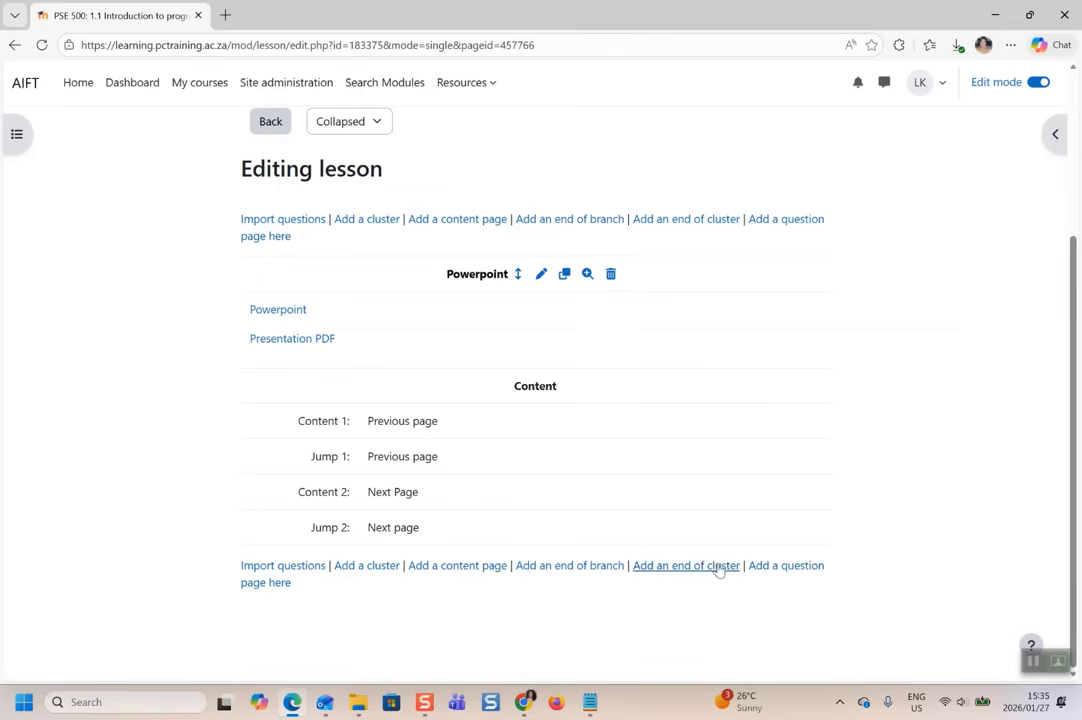
pyautogui.click(287, 566)
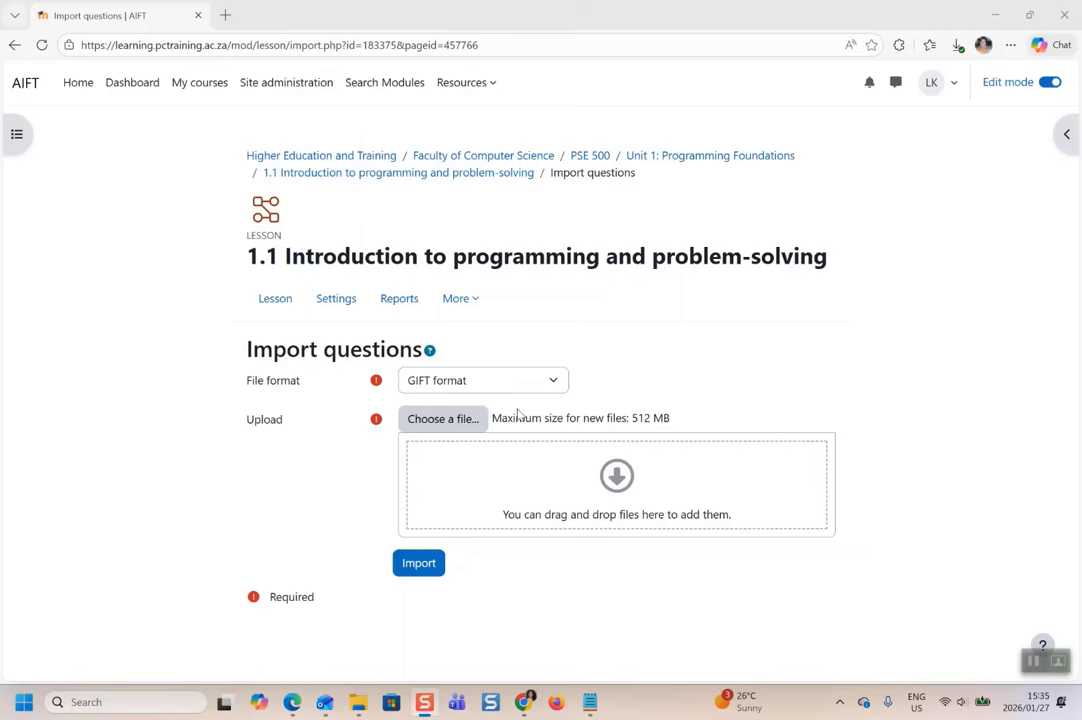
# Set the import file format to Aiken and upload MCQs.txt from the Unit 1 > 1.1 folder
pyautogui.click(555, 383)
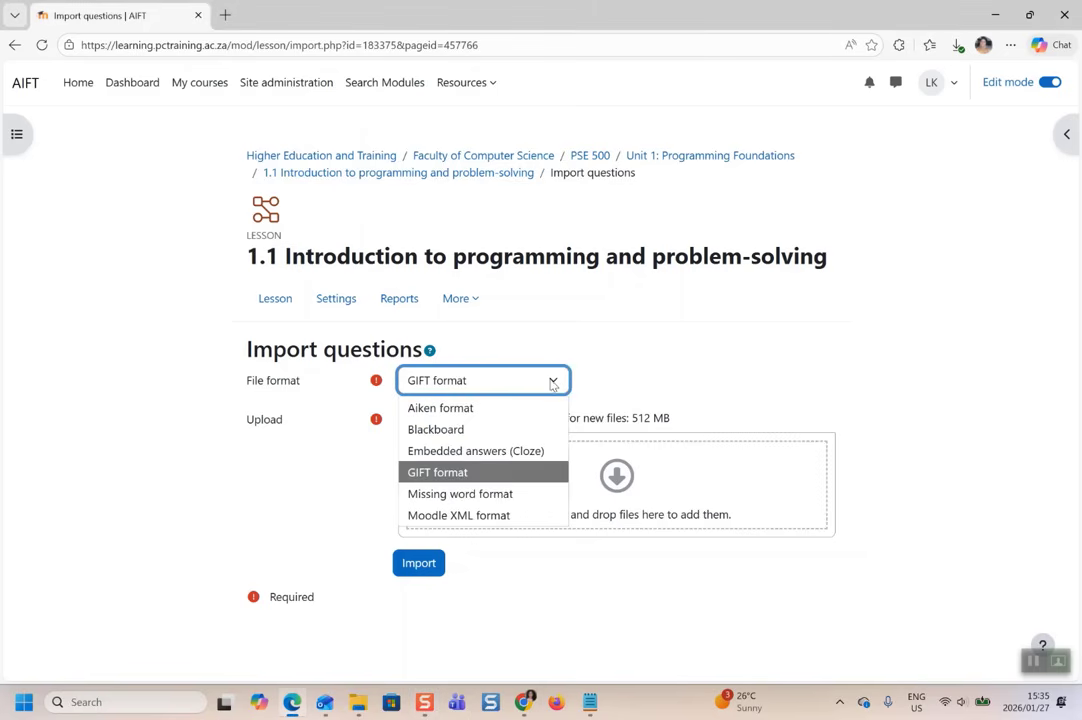
pyautogui.click(478, 410)
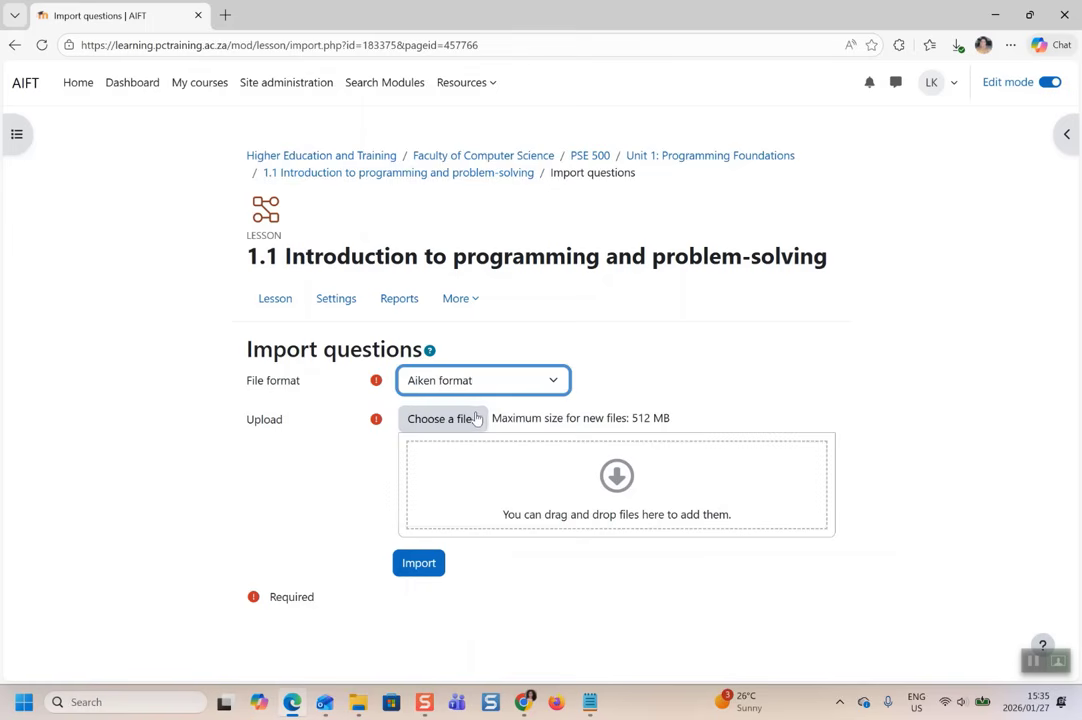
pyautogui.click(441, 420)
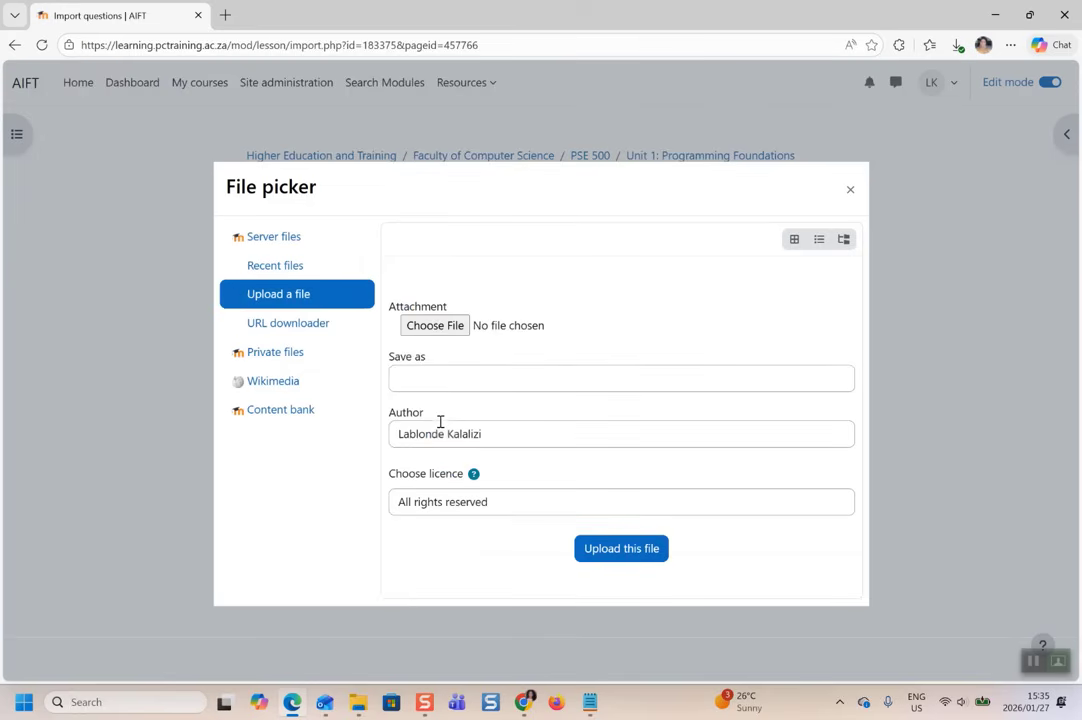
pyautogui.click(435, 326)
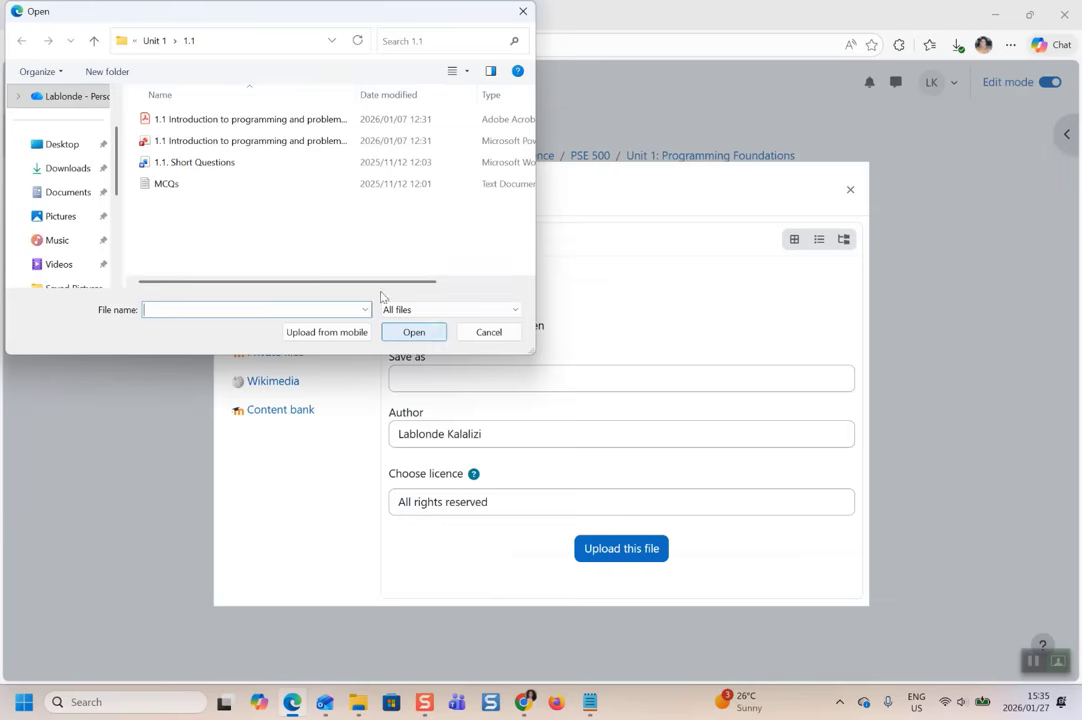
pyautogui.click(174, 186)
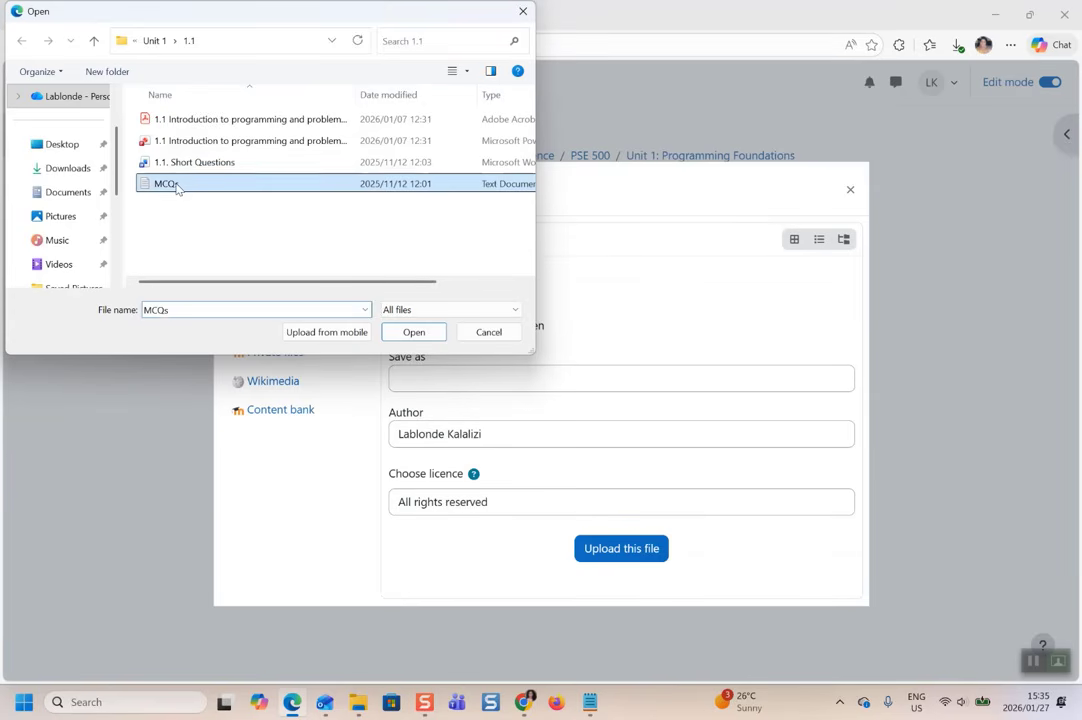
pyautogui.click(414, 333)
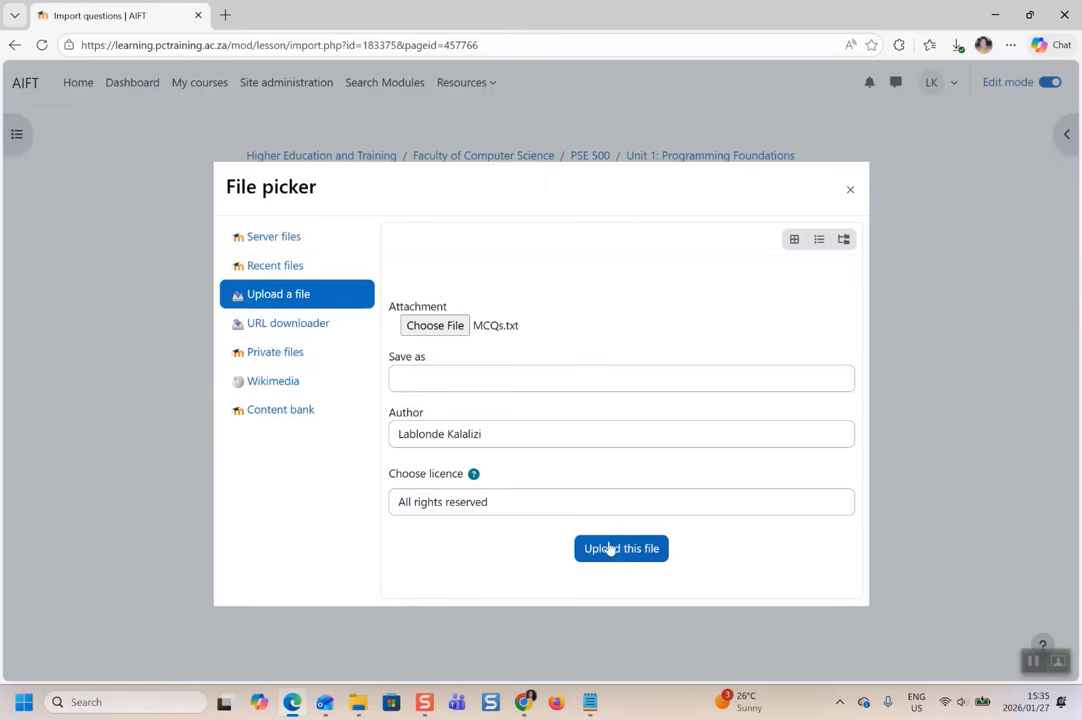
pyautogui.click(631, 549)
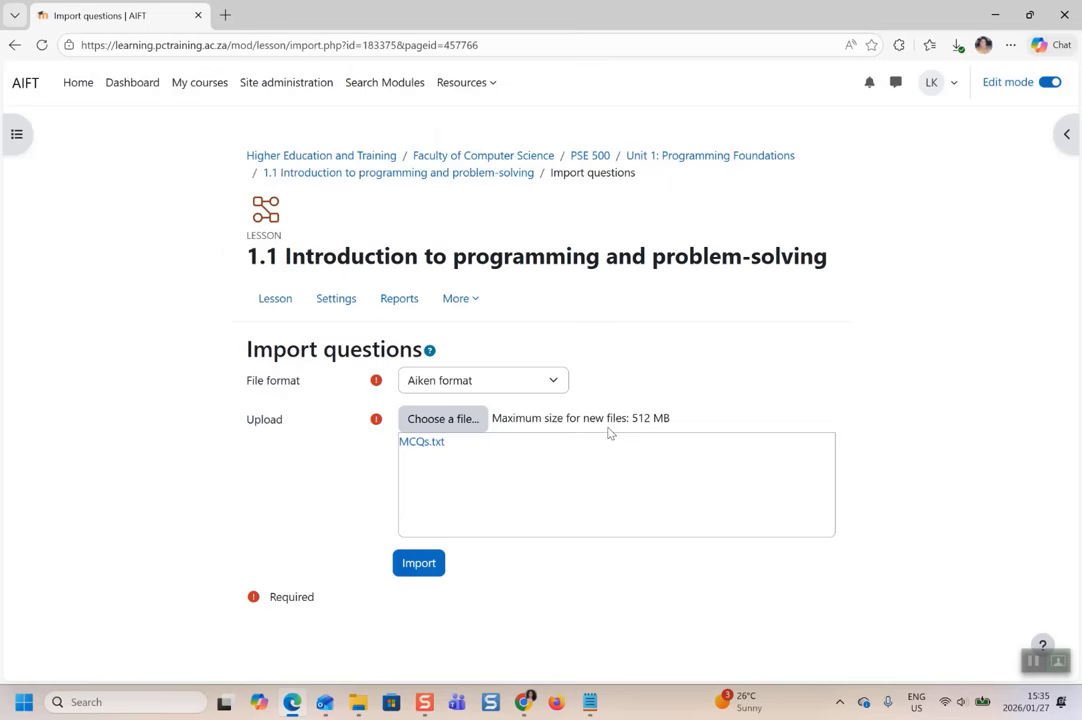
# Import the questions from MCQs.txt, review the imported list and continue to the lesson
pyautogui.scroll(-1, 609, 432)
pyautogui.scroll(1, 609, 432)
pyautogui.click(415, 568)
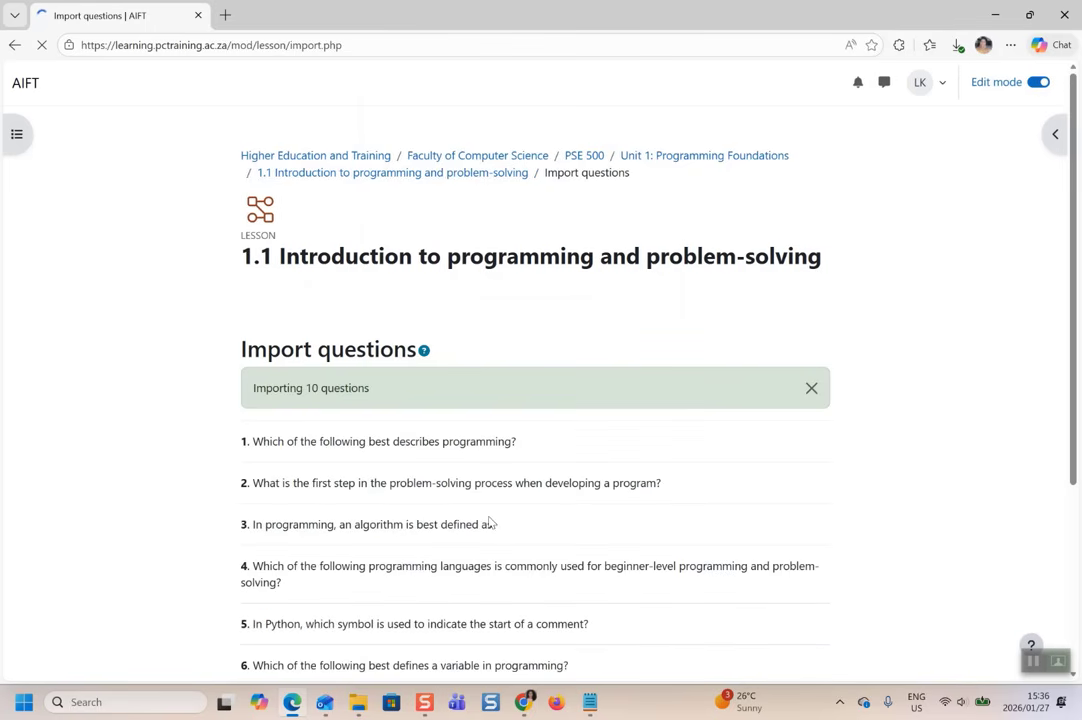
pyautogui.scroll(-3, 480, 528)
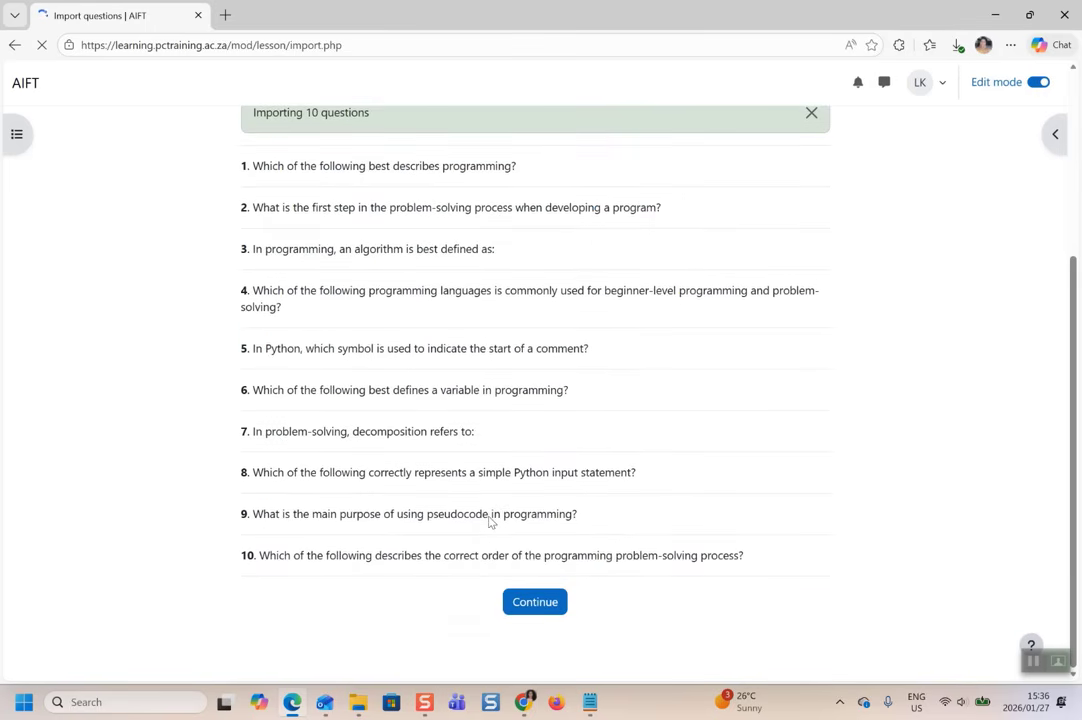
pyautogui.scroll(2, 565, 415)
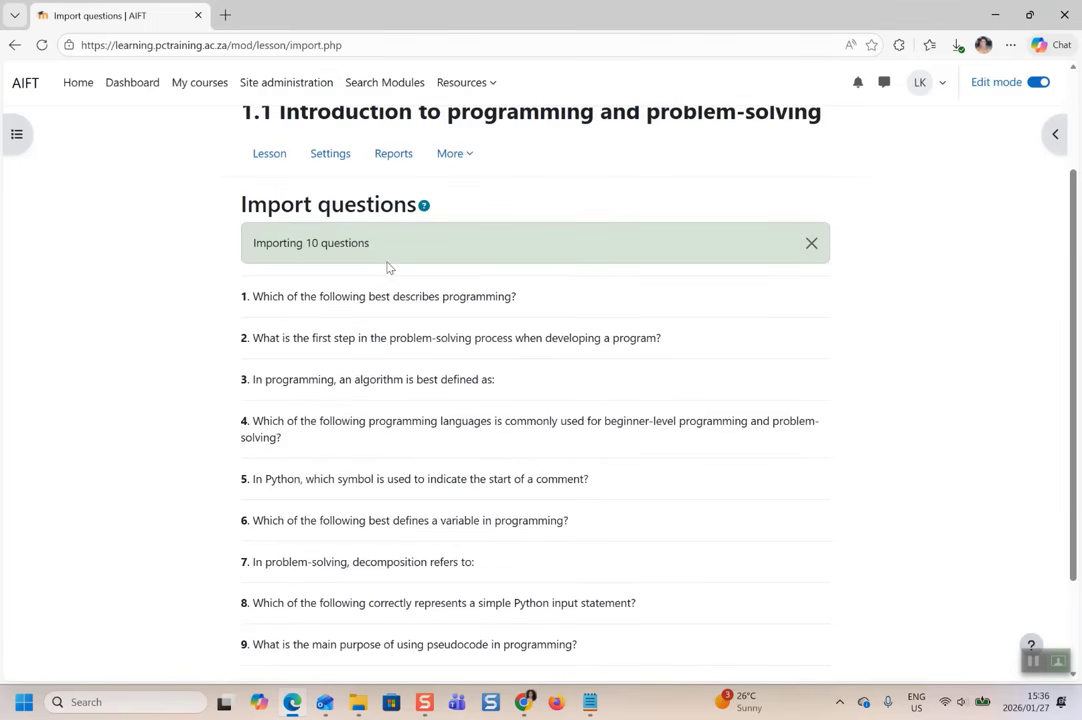
pyautogui.scroll(-2, 389, 267)
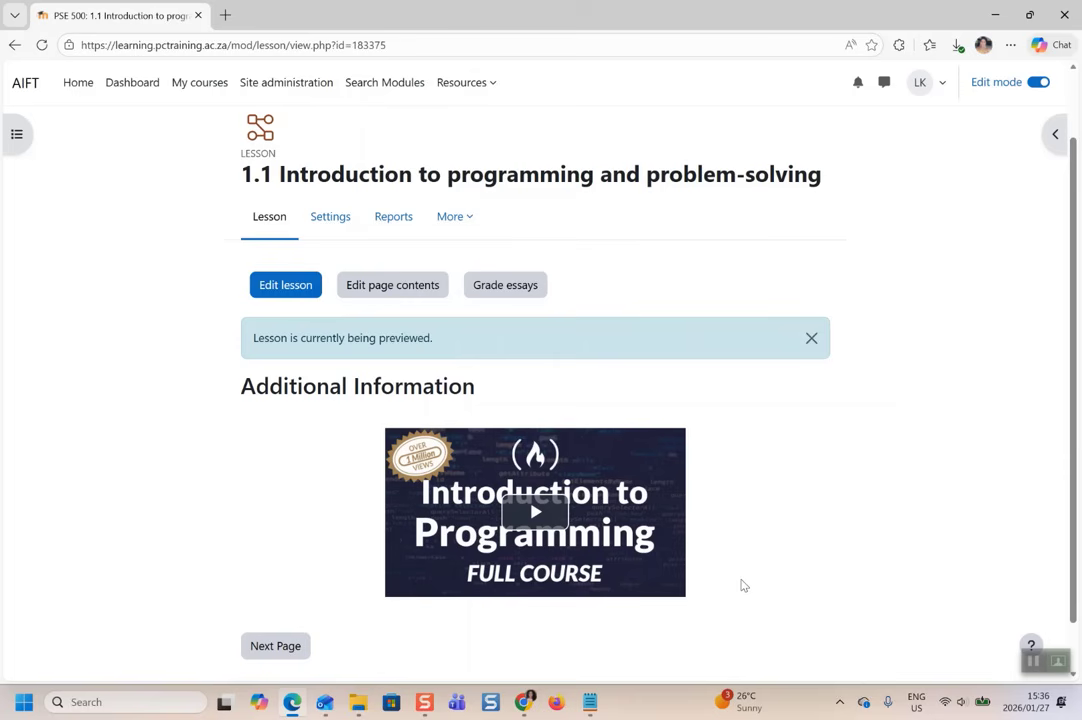
# Preview the lesson's Additional Information page and advance to the Powerpoint page
pyautogui.scroll(-1, 716, 582)
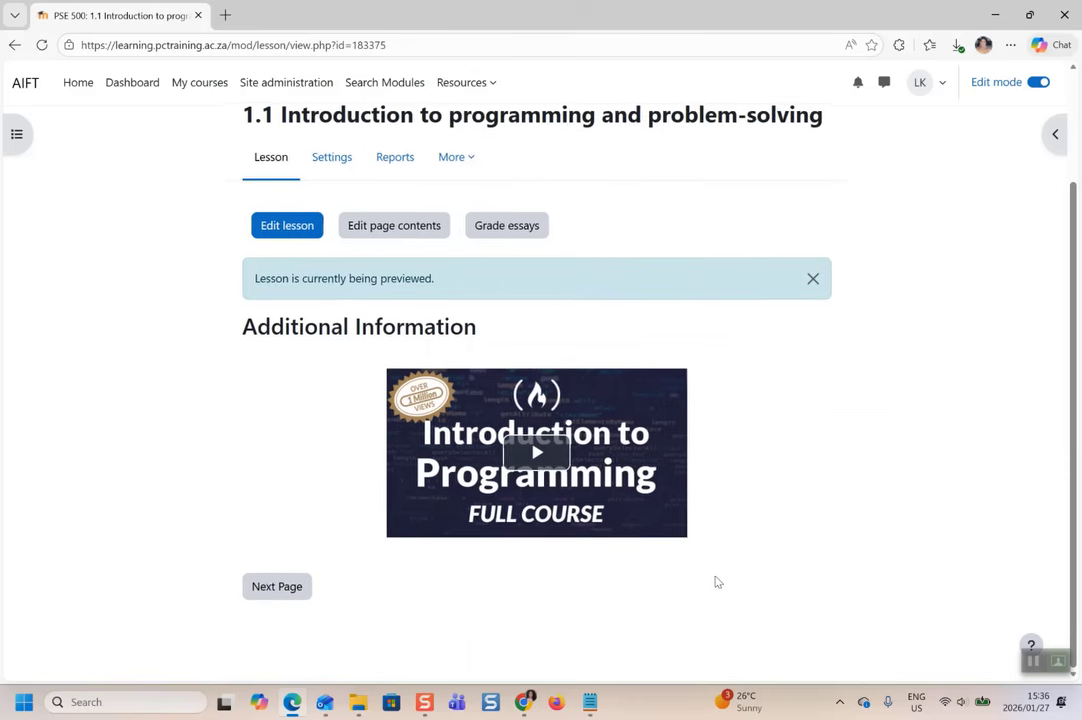
pyautogui.scroll(2, 632, 304)
pyautogui.scroll(-2, 633, 304)
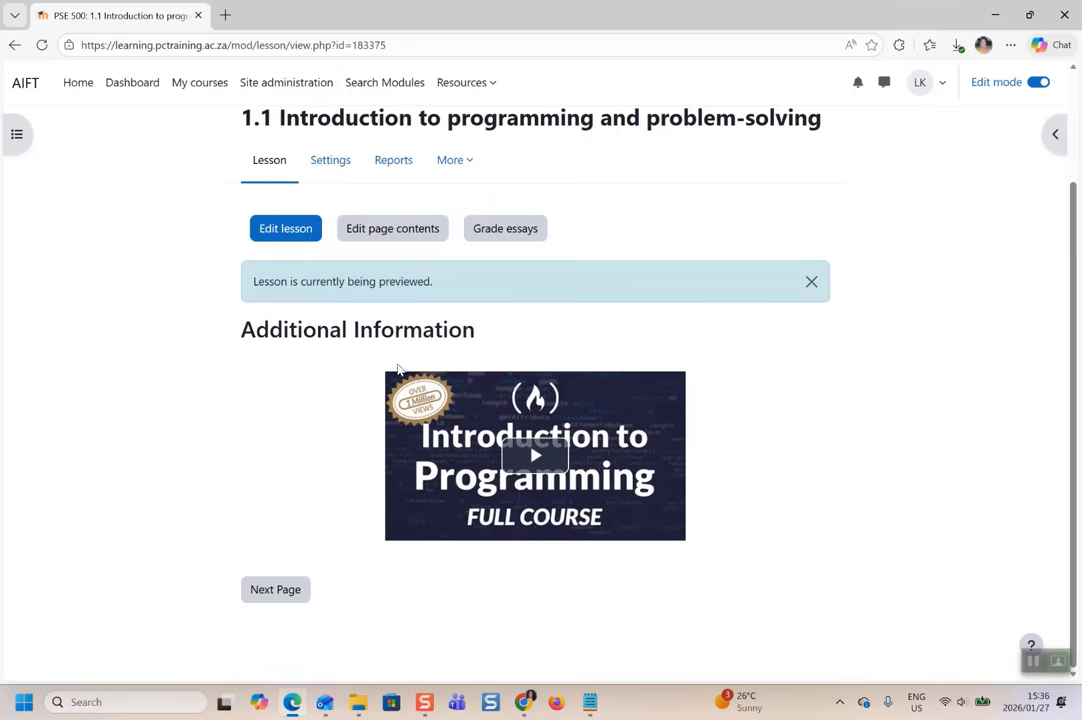
pyautogui.click(267, 596)
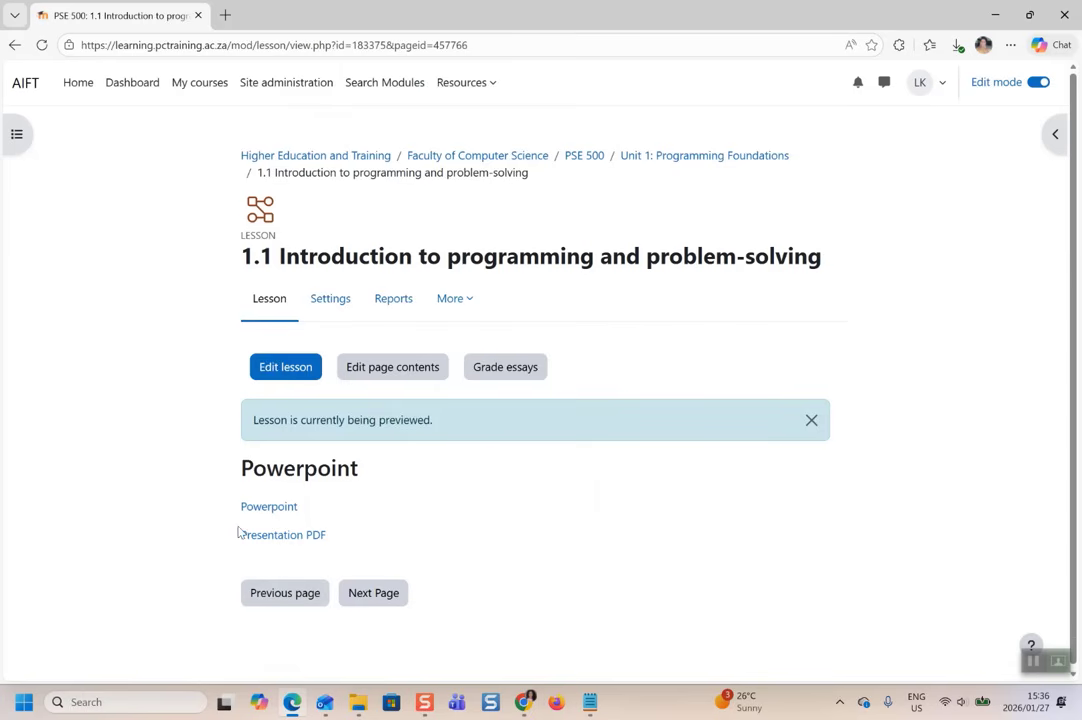
# Advance the preview to the first multiple-choice question and submit the answer "Designing only hardware components for a system"
pyautogui.click(372, 596)
pyautogui.scroll(-1, 500, 550)
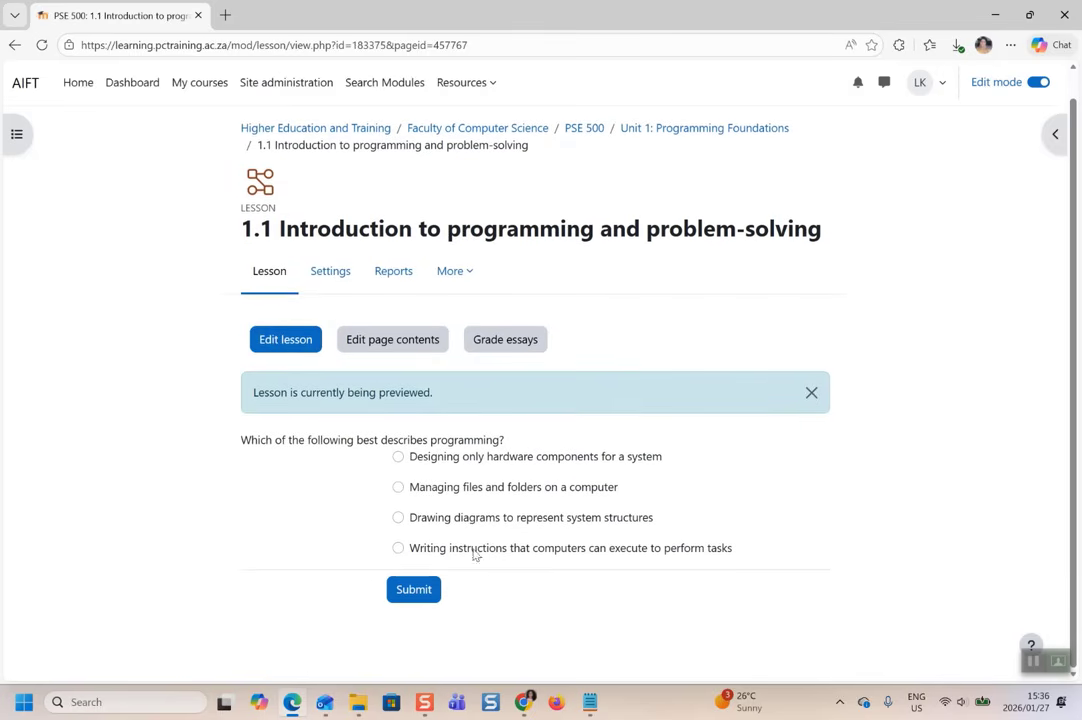
pyautogui.click(398, 457)
pyautogui.click(415, 592)
pyautogui.scroll(-1, 480, 510)
pyautogui.scroll(2, 722, 327)
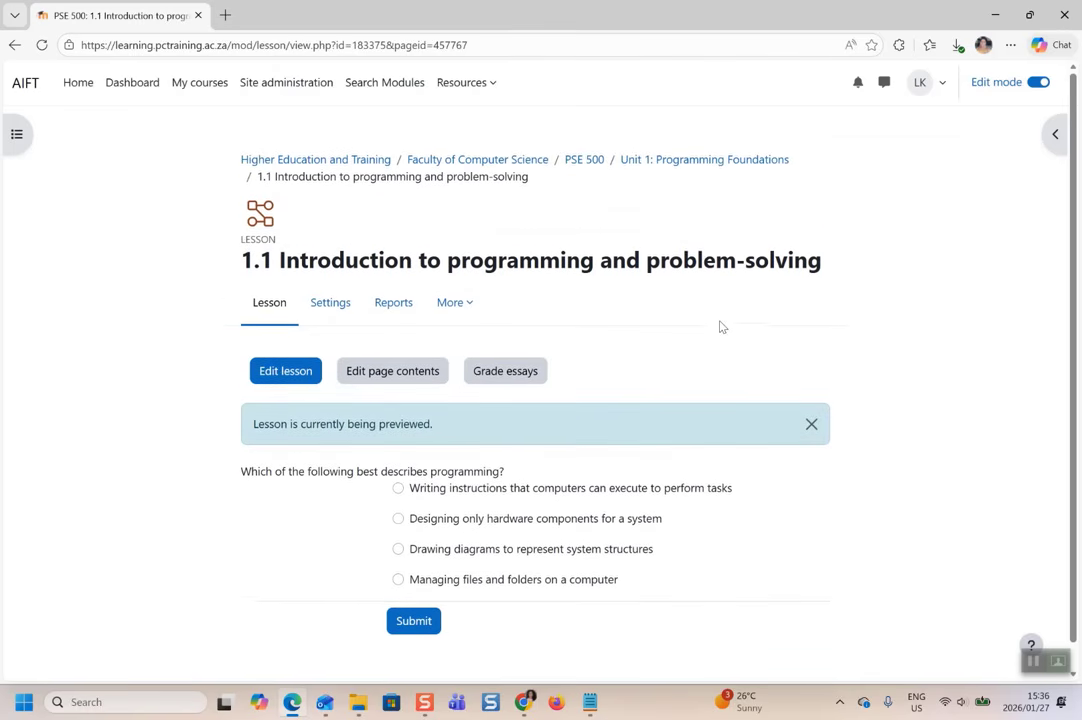
pyautogui.scroll(2, 703, 192)
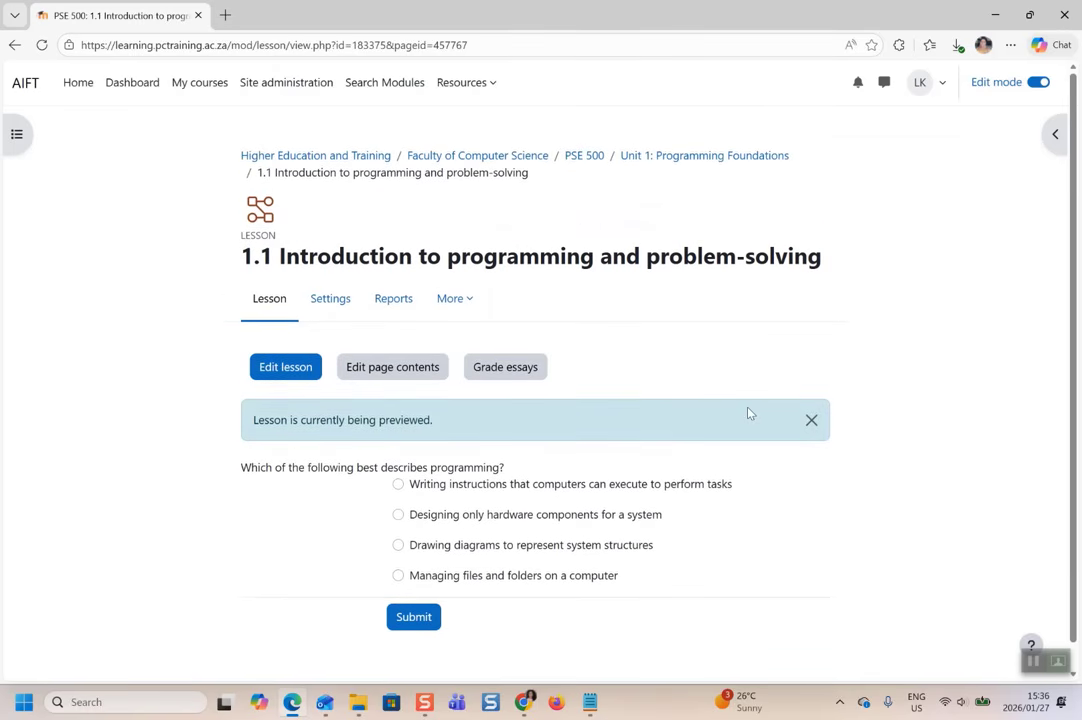
# Return to editing the lesson and open the last multichoice question, about the correct order of the programming process
pyautogui.click(281, 370)
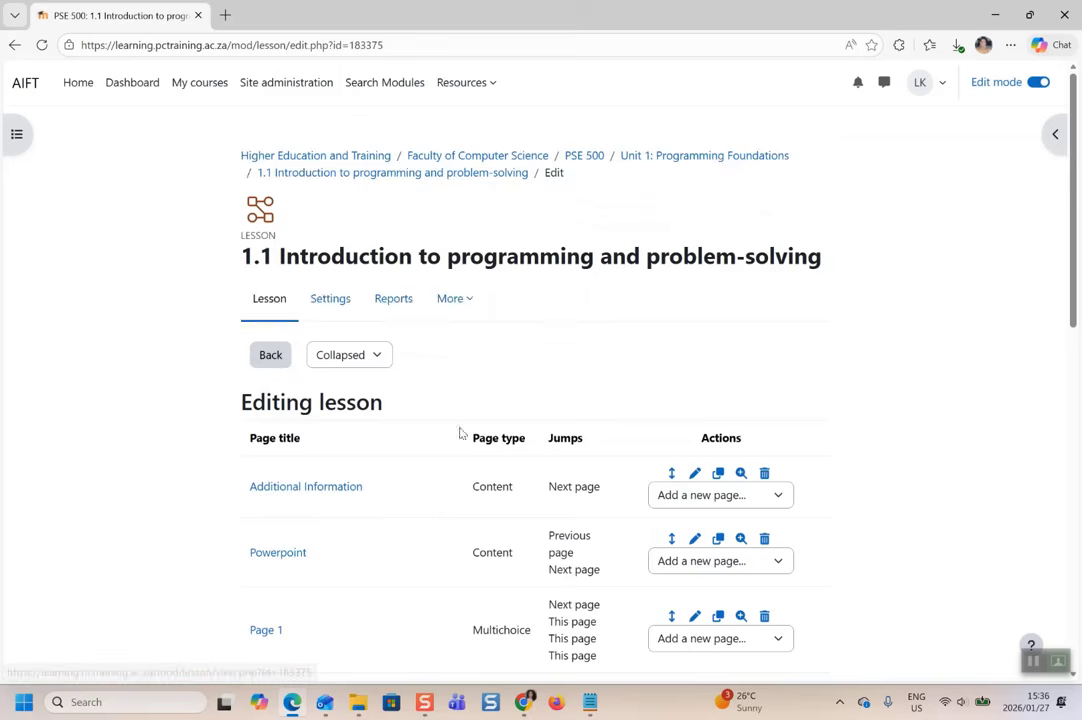
pyautogui.scroll(-5, 514, 454)
pyautogui.scroll(-3, 514, 454)
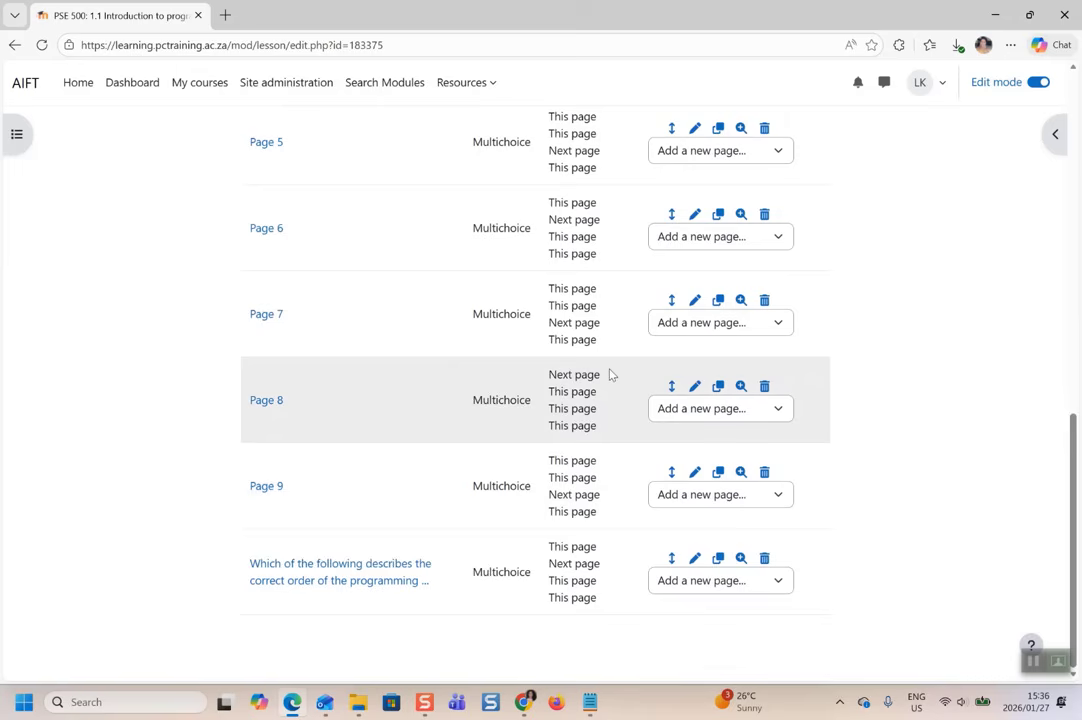
pyautogui.click(779, 582)
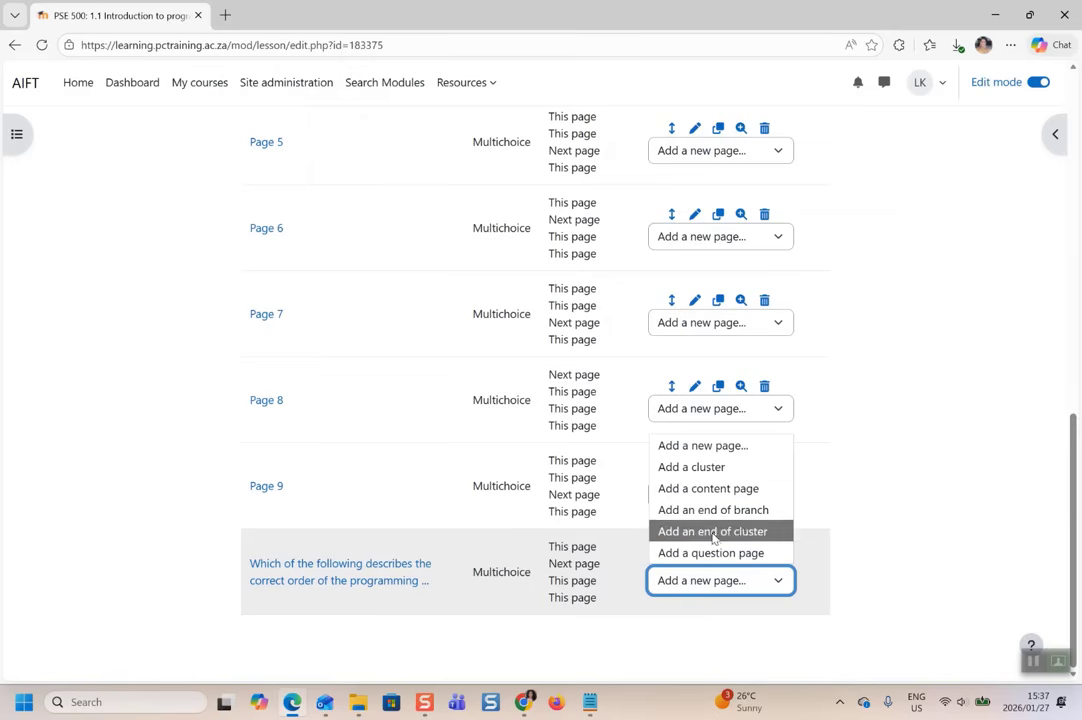
pyautogui.click(357, 652)
pyautogui.click(293, 568)
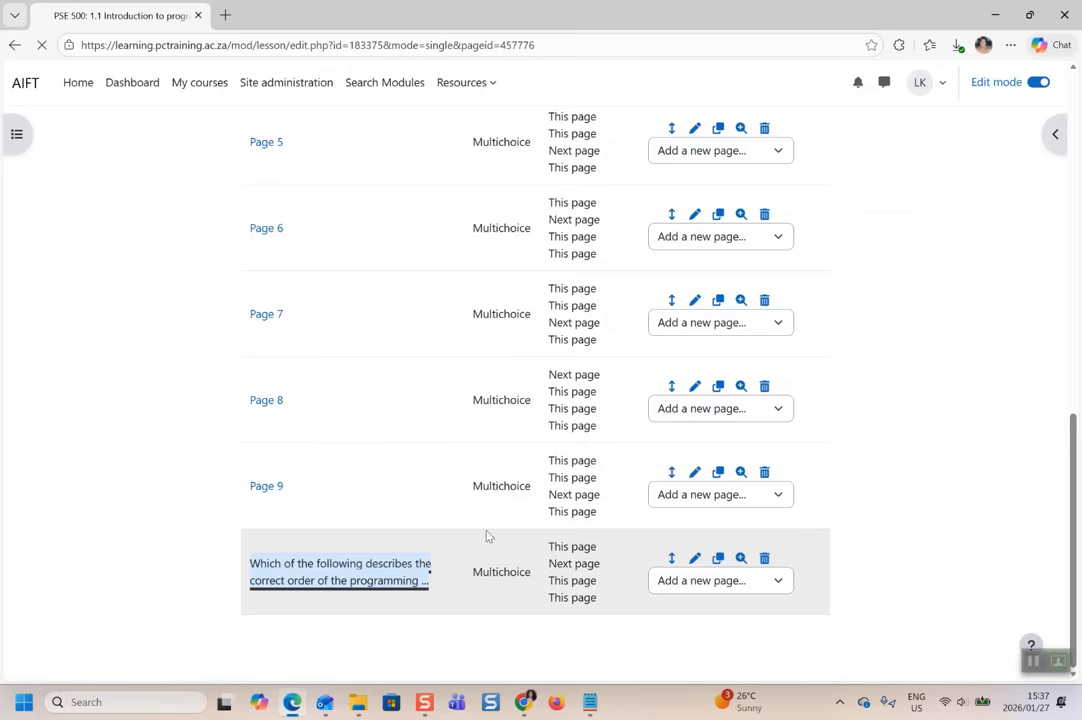
pyautogui.scroll(-5, 516, 527)
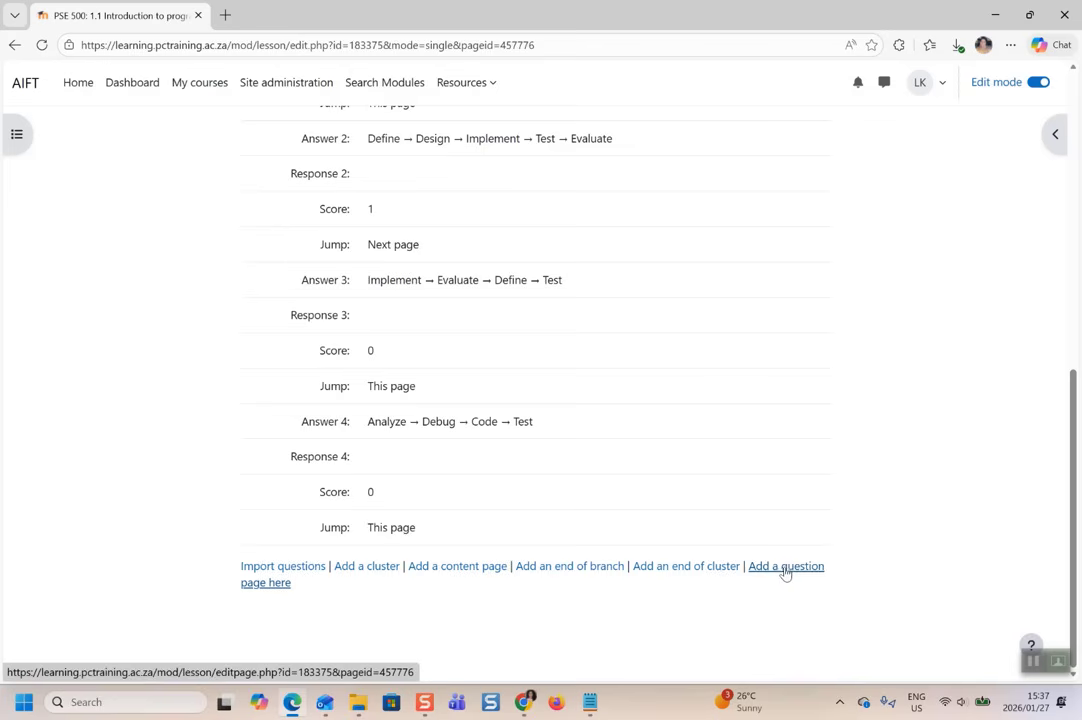
# Add a question page of type Essay after the last multichoice question
pyautogui.click(786, 568)
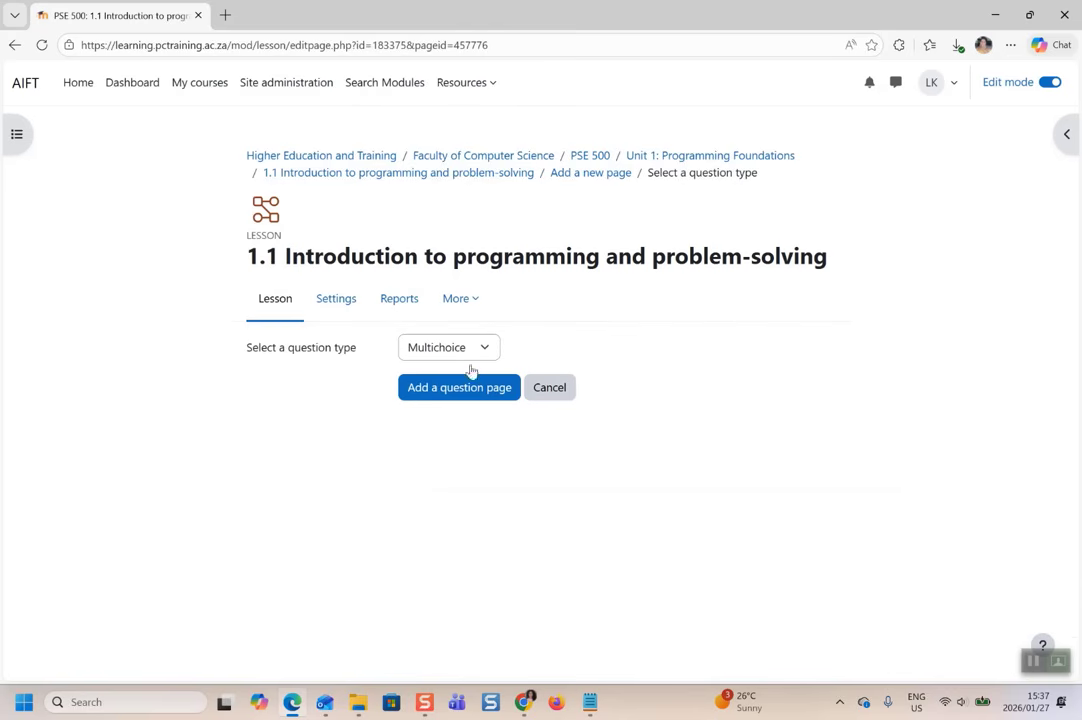
pyautogui.click(483, 355)
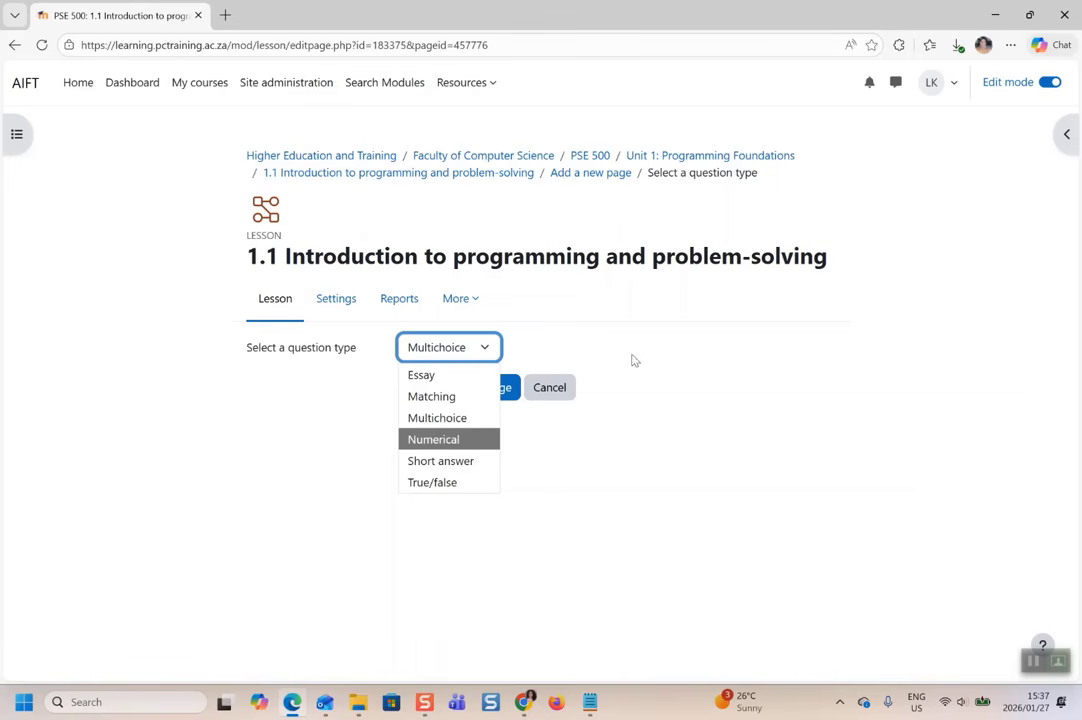
pyautogui.click(430, 376)
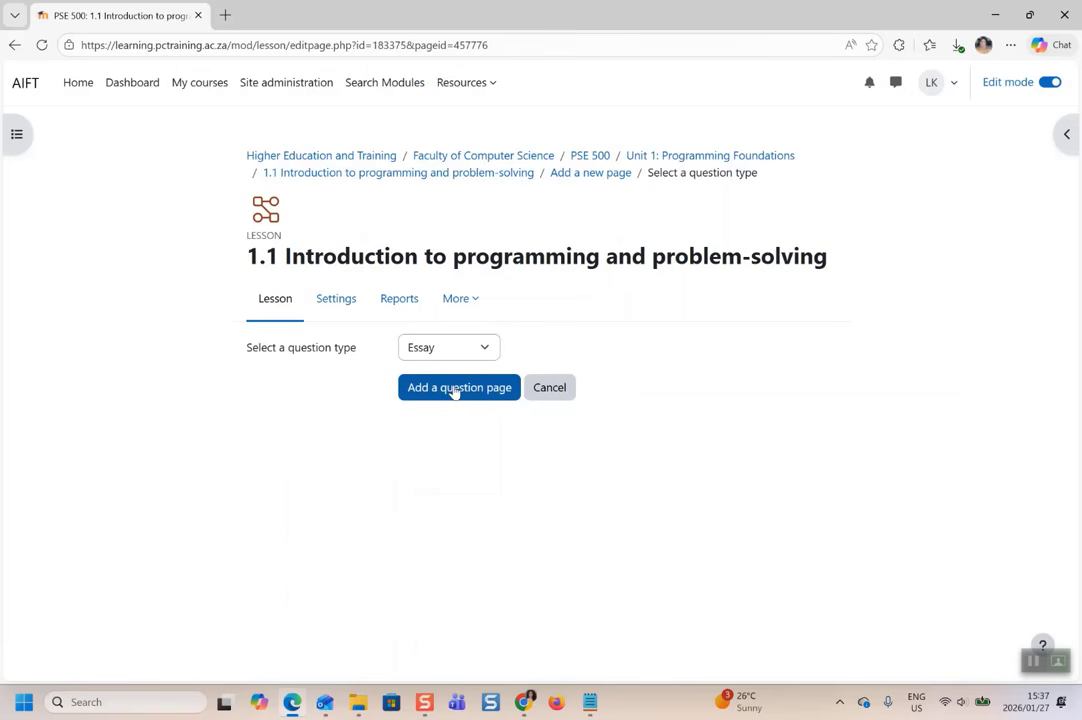
pyautogui.click(459, 389)
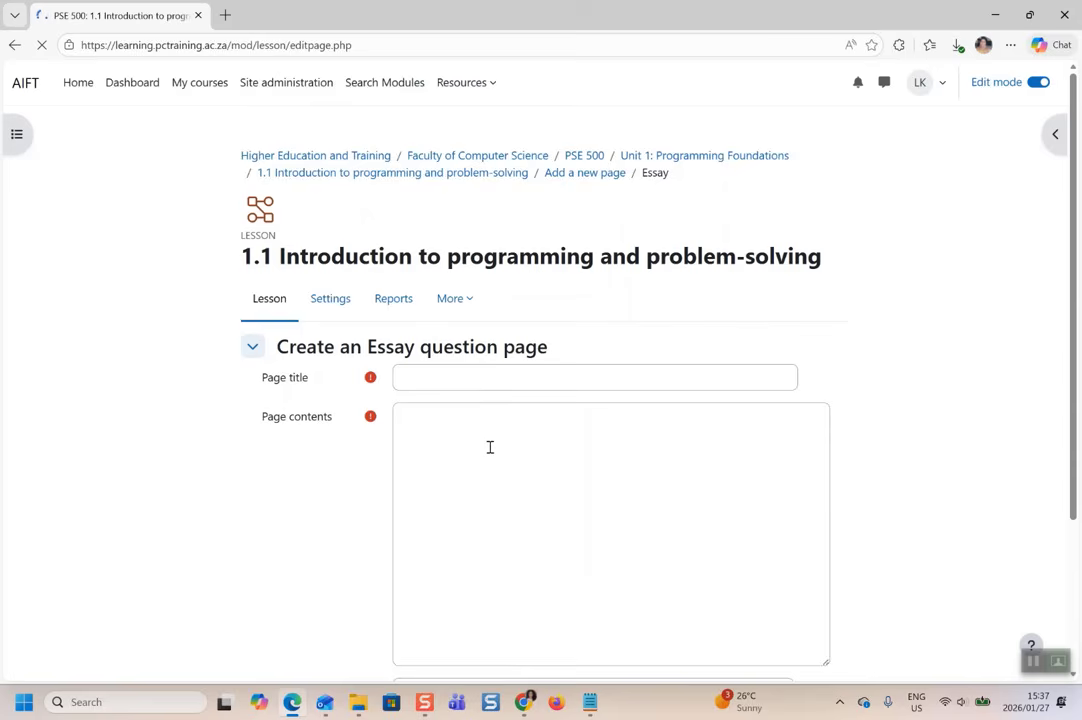
pyautogui.scroll(-2, 490, 447)
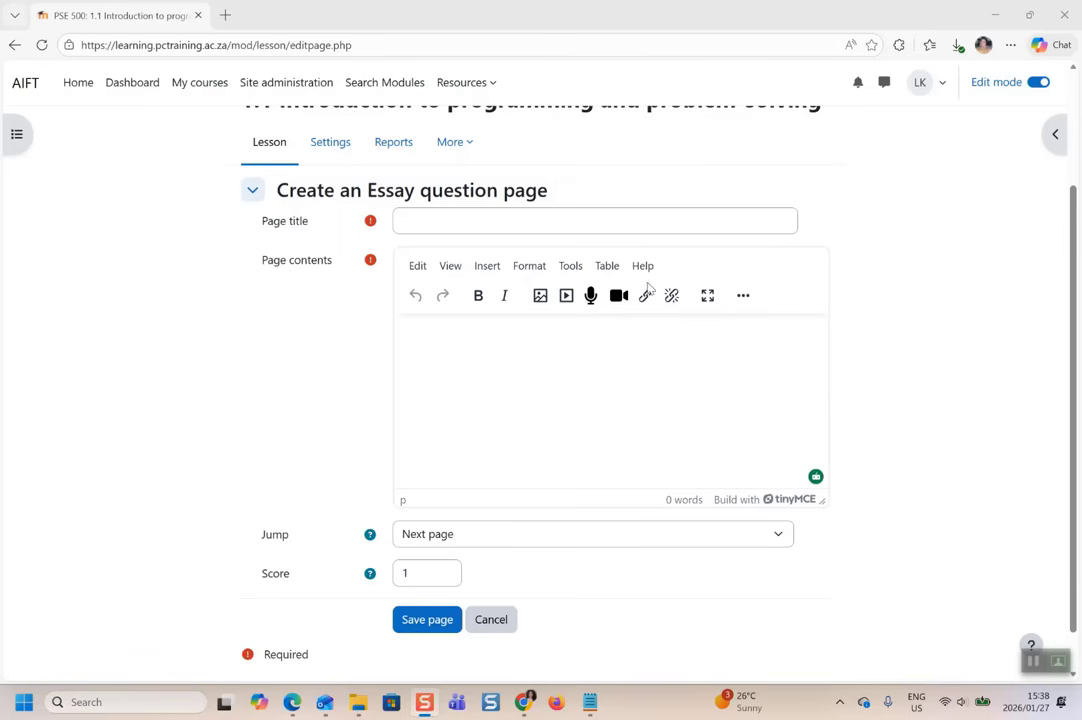
pyautogui.click(646, 298)
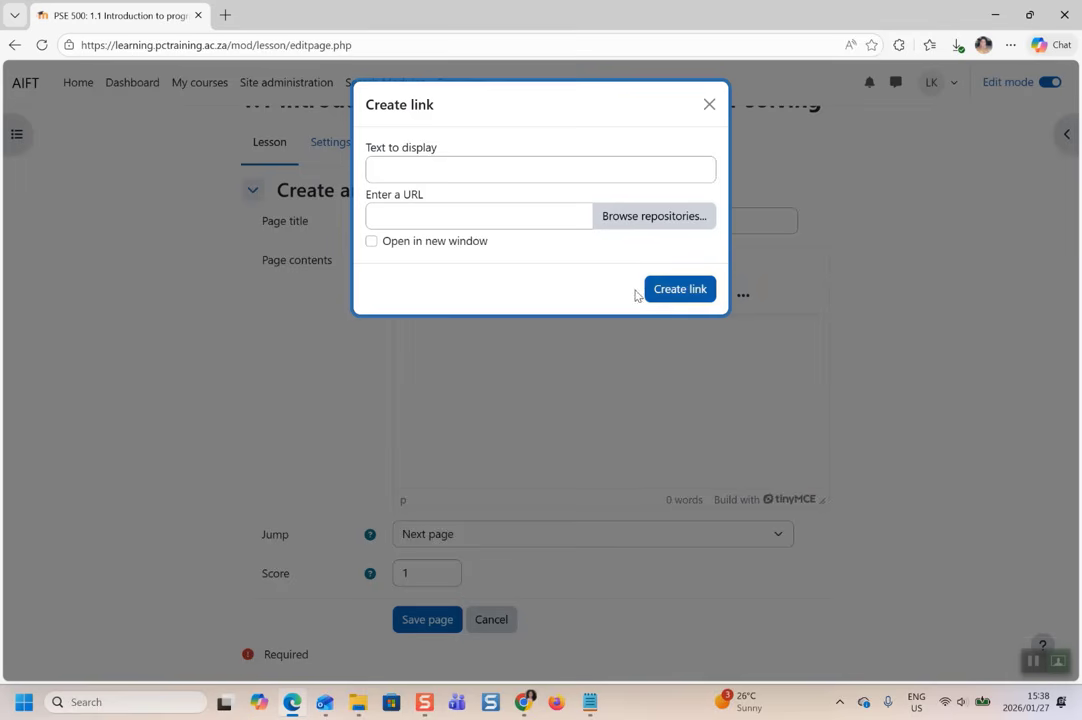
pyautogui.click(506, 169)
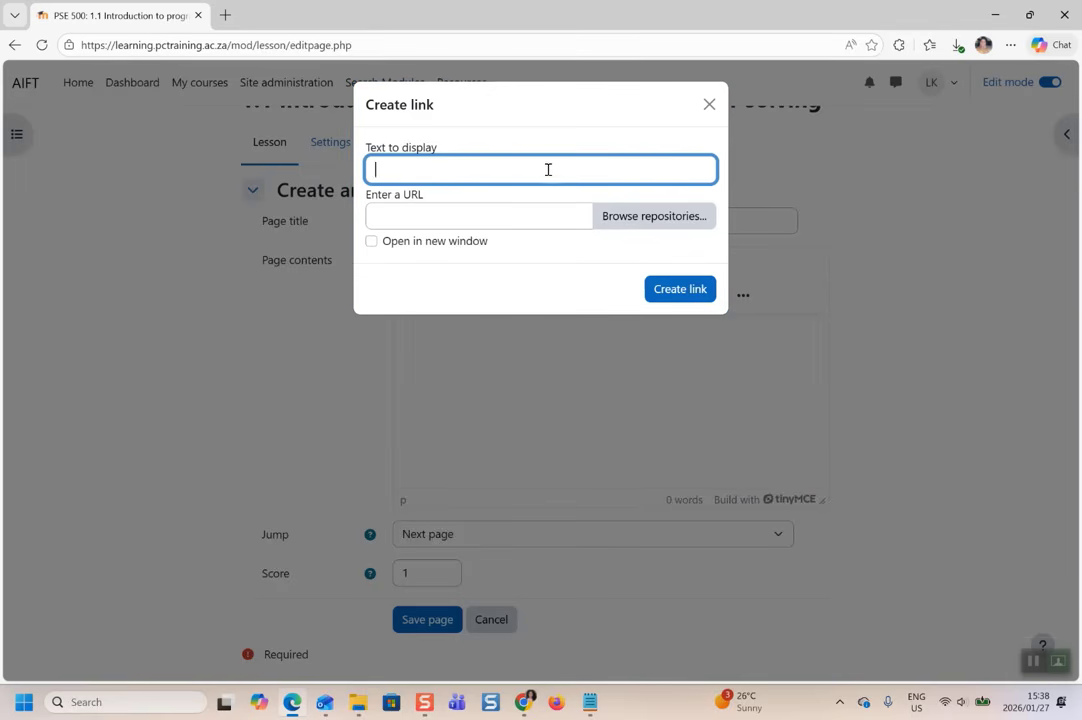
pyautogui.click(636, 223)
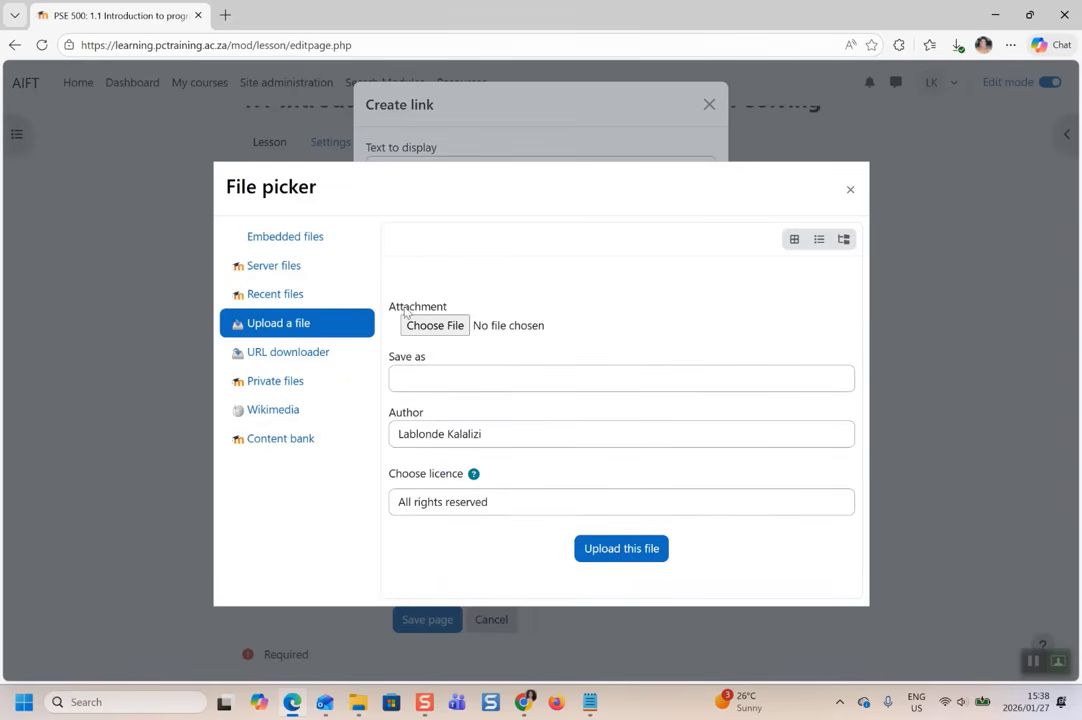
pyautogui.click(433, 327)
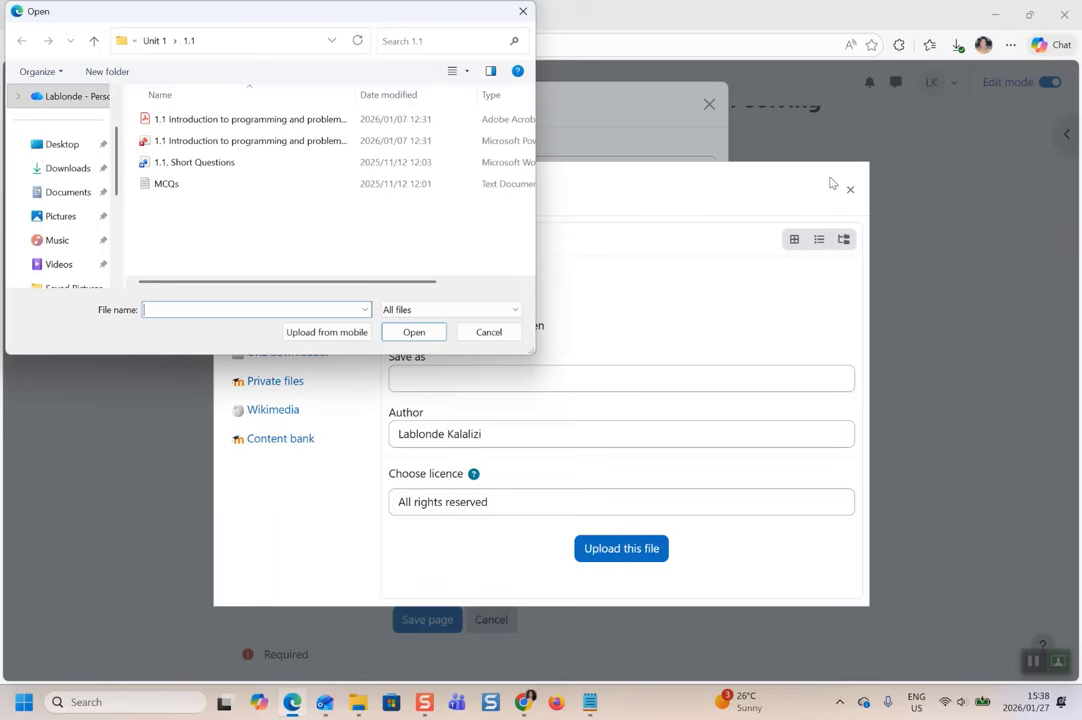
pyautogui.click(522, 12)
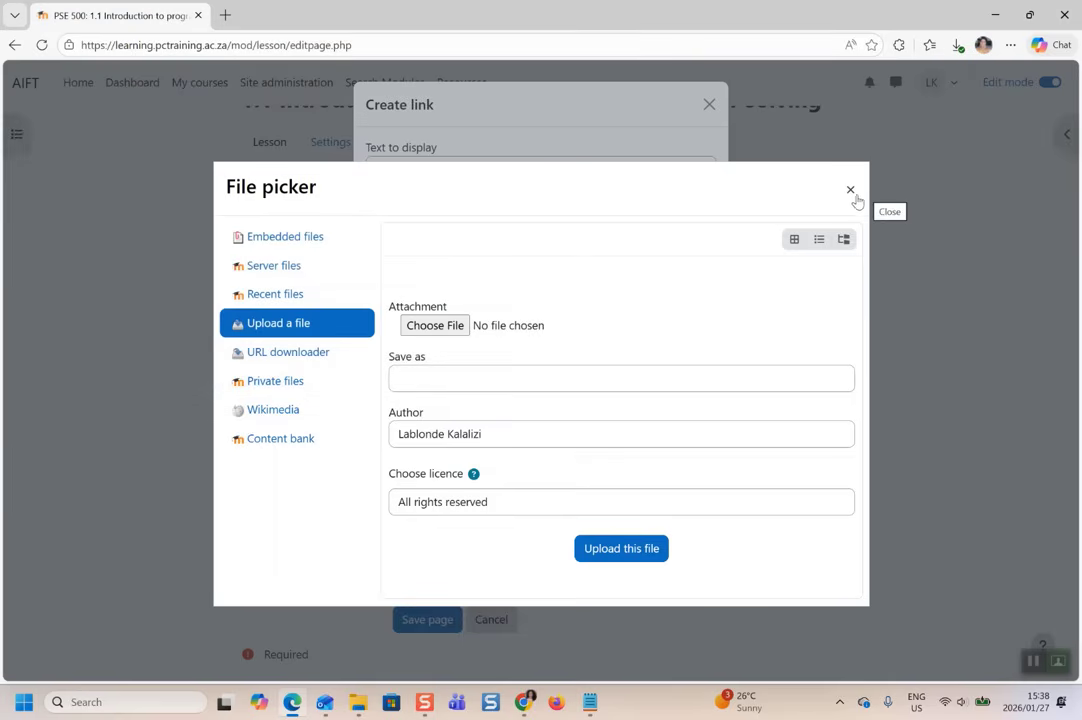
pyautogui.click(854, 197)
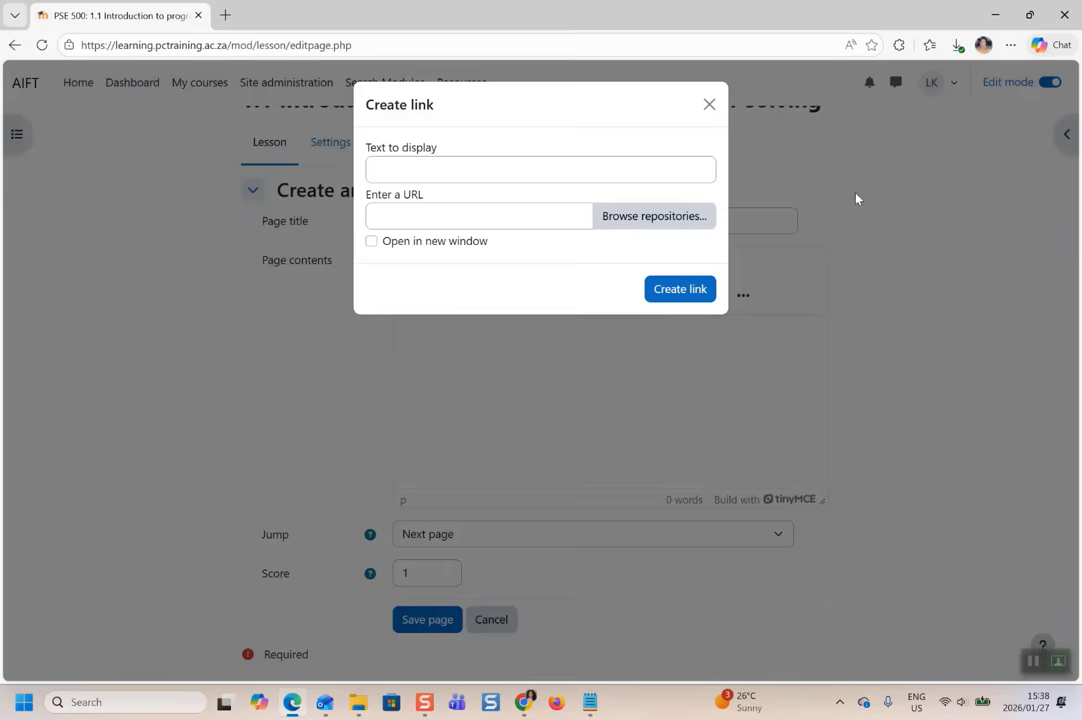
pyautogui.click(709, 106)
# Switch to File Explorer and open the Word document "1.1. Short Questions" from the Unit 1 > 1.1 folder
pyautogui.moveTo(291, 714)
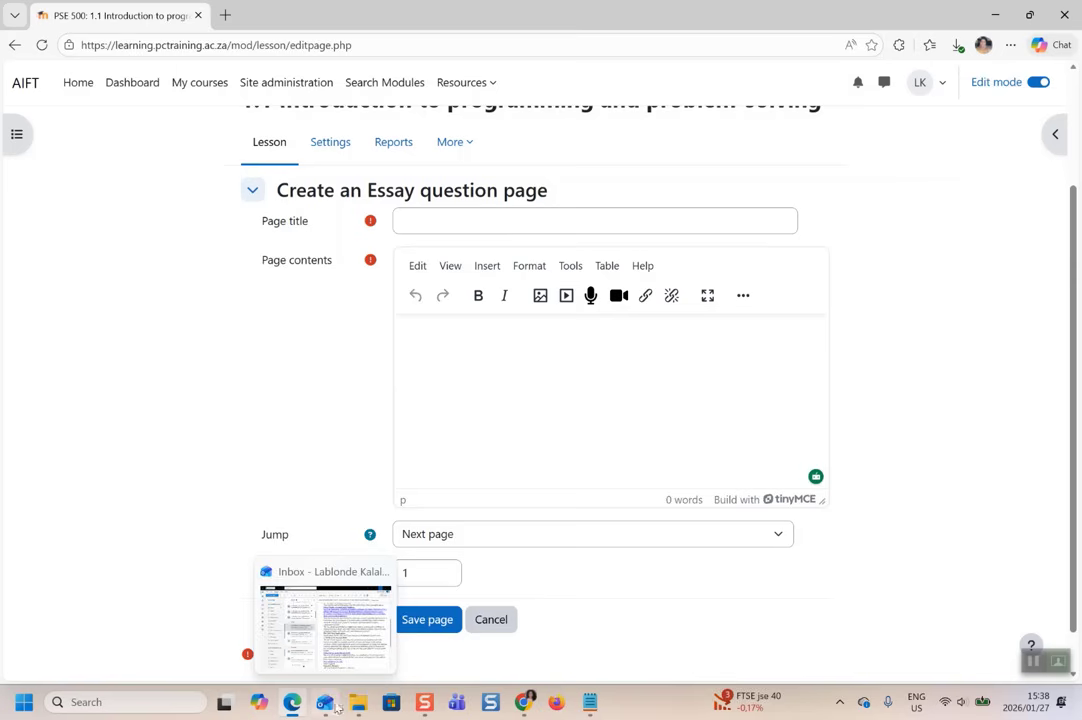
pyautogui.moveTo(358, 706)
pyautogui.click(370, 630)
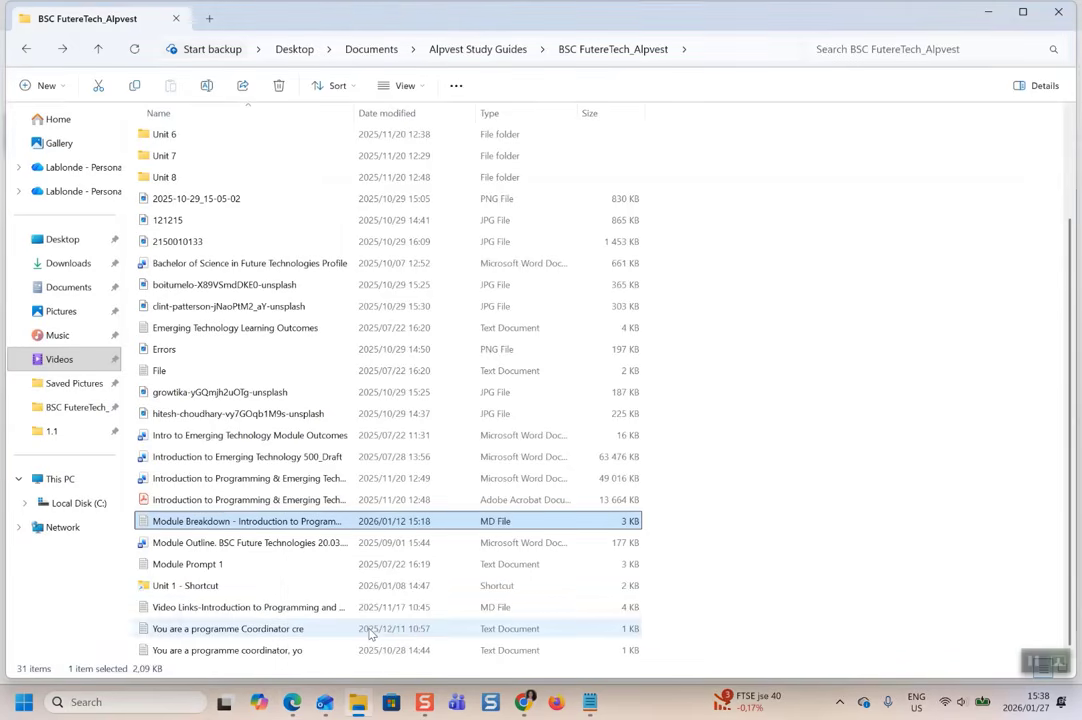
pyautogui.scroll(2, 198, 173)
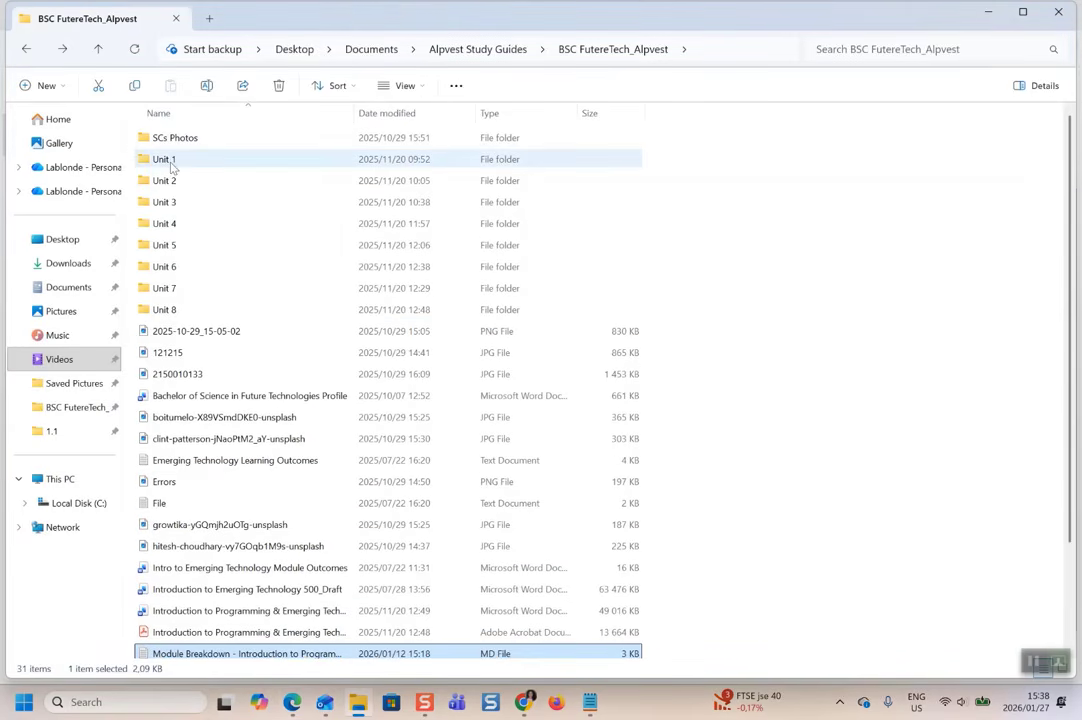
pyautogui.click(171, 167)
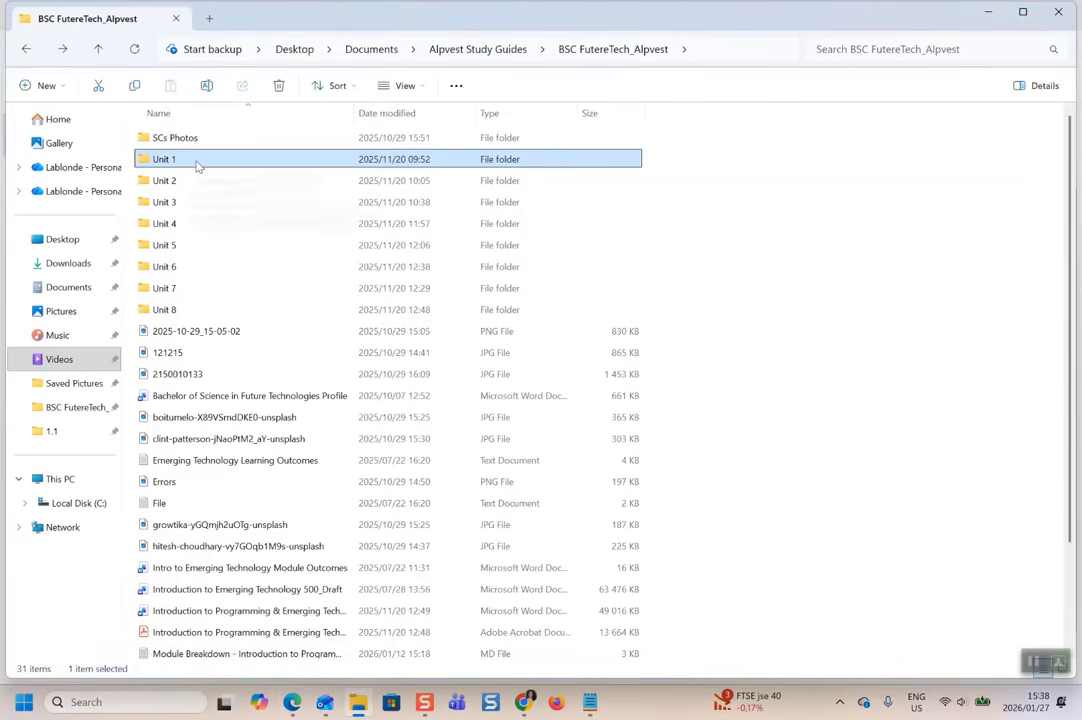
pyautogui.doubleClick(198, 165)
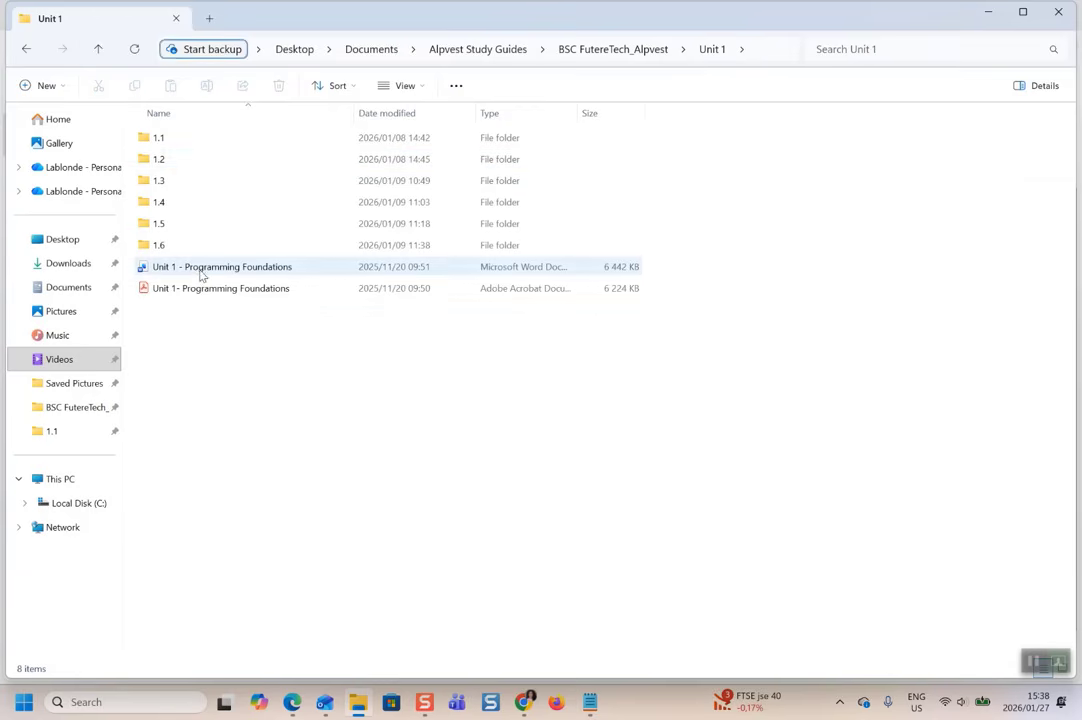
pyautogui.doubleClick(160, 142)
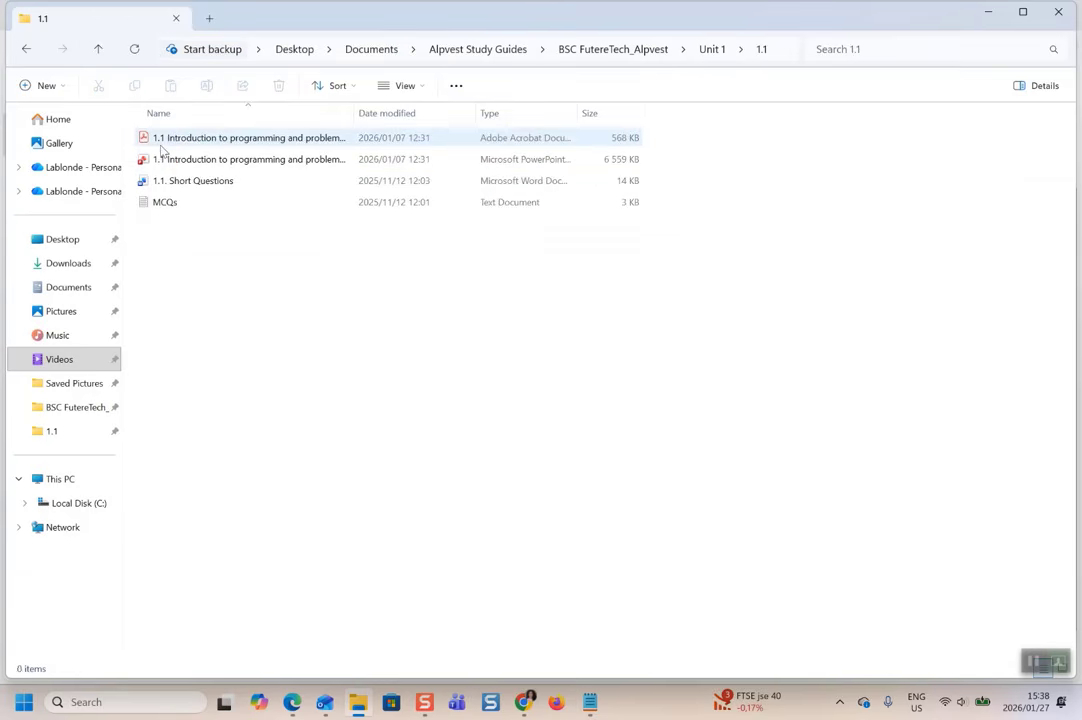
pyautogui.doubleClick(212, 184)
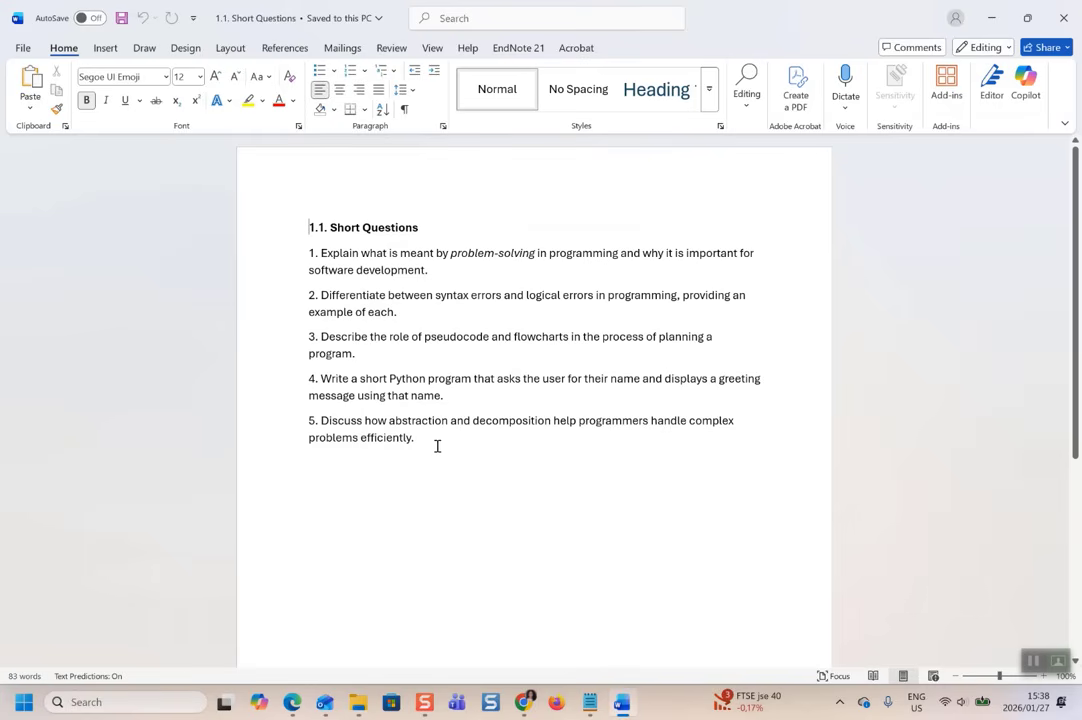
# Copy the heading and all five short questions from the Word document into the essay page's contents in Moodle
pyautogui.moveTo(437, 446); pyautogui.dragTo(292, 231)
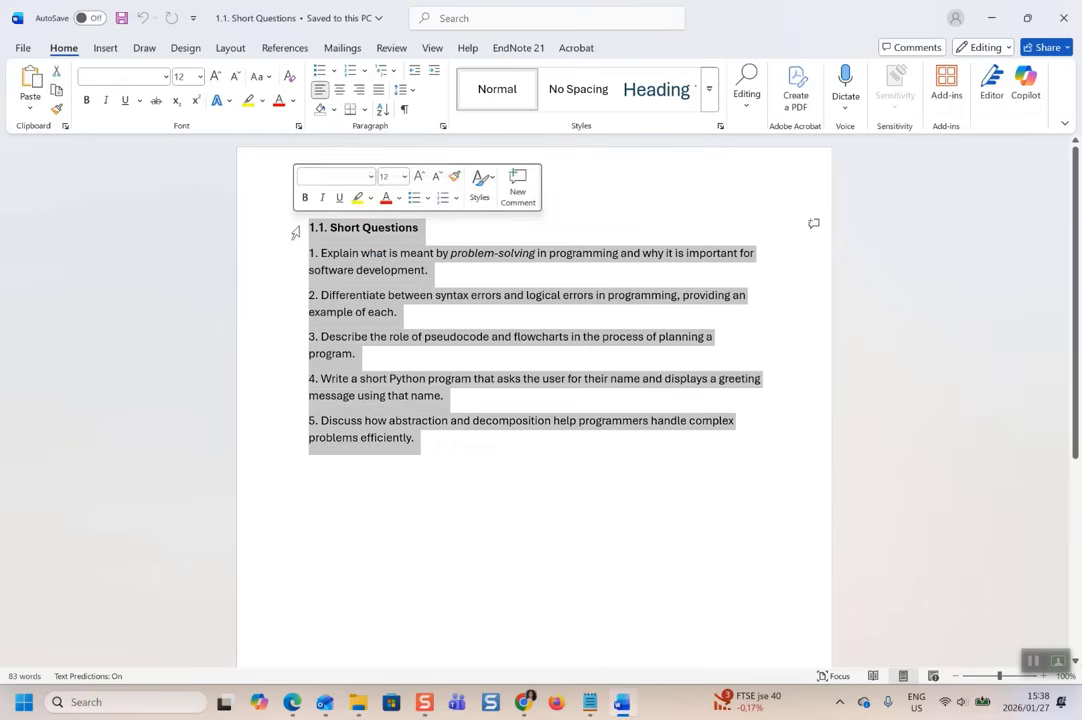
pyautogui.rightClick(371, 263)
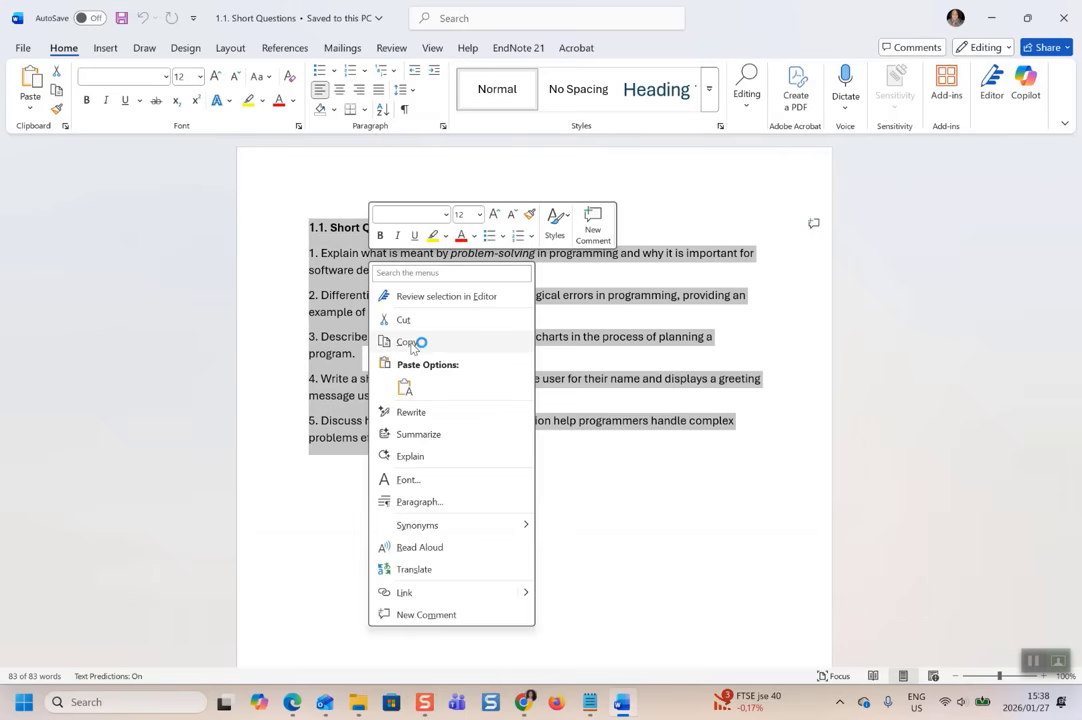
pyautogui.click(411, 344)
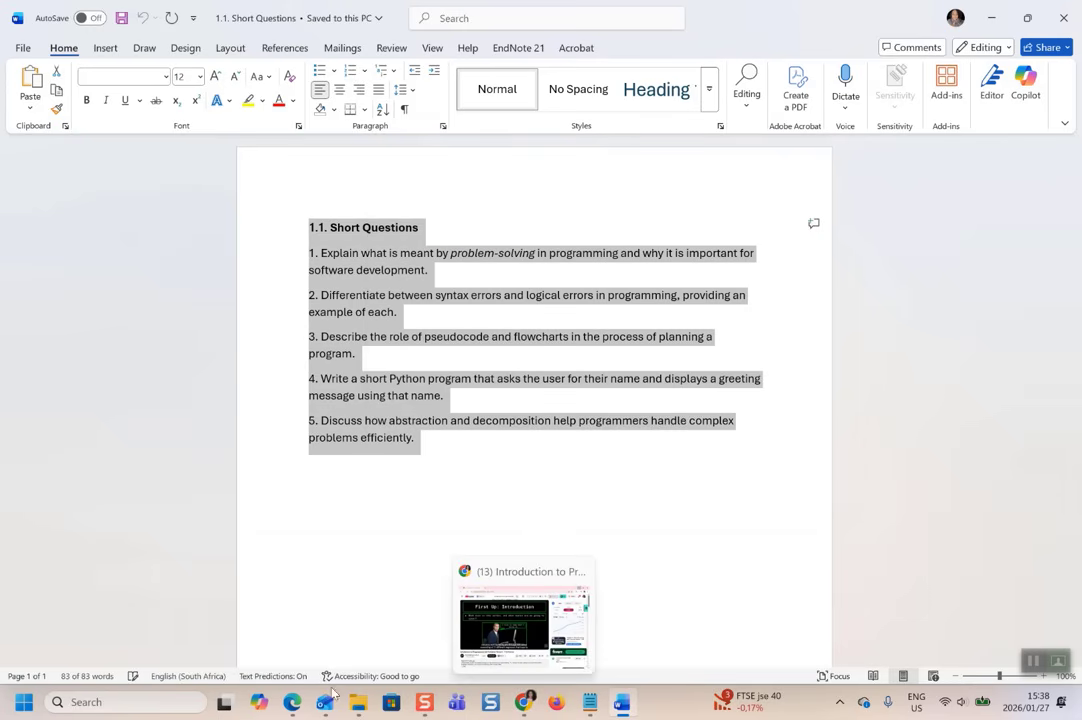
pyautogui.moveTo(292, 702)
pyautogui.click(305, 635)
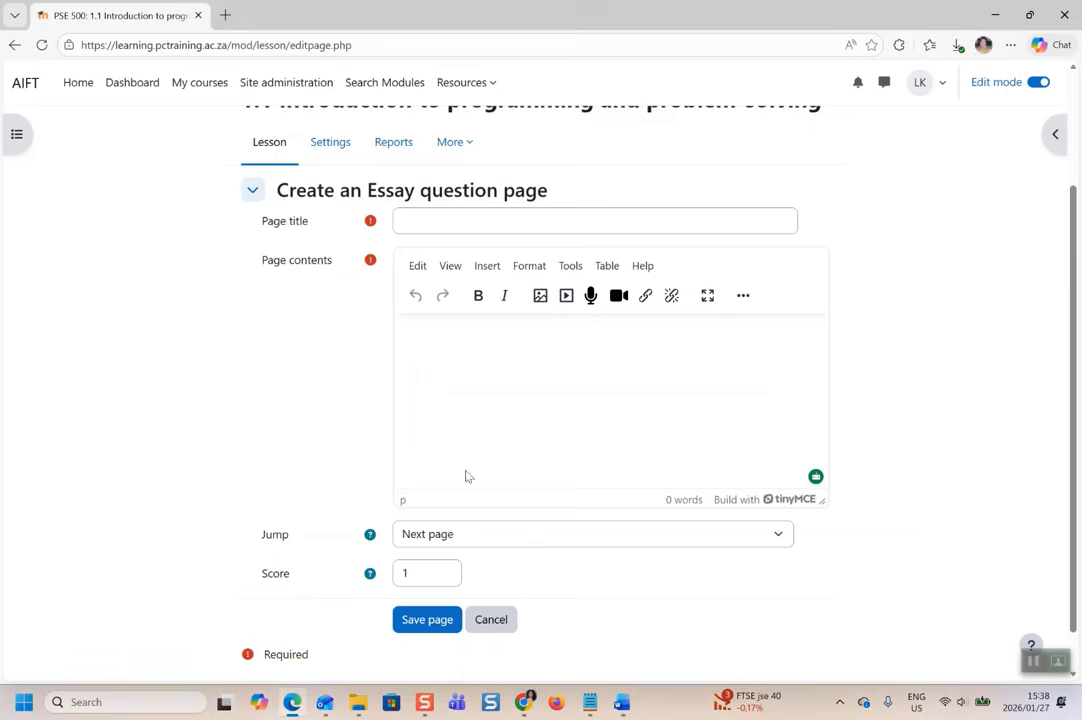
pyautogui.click(490, 377)
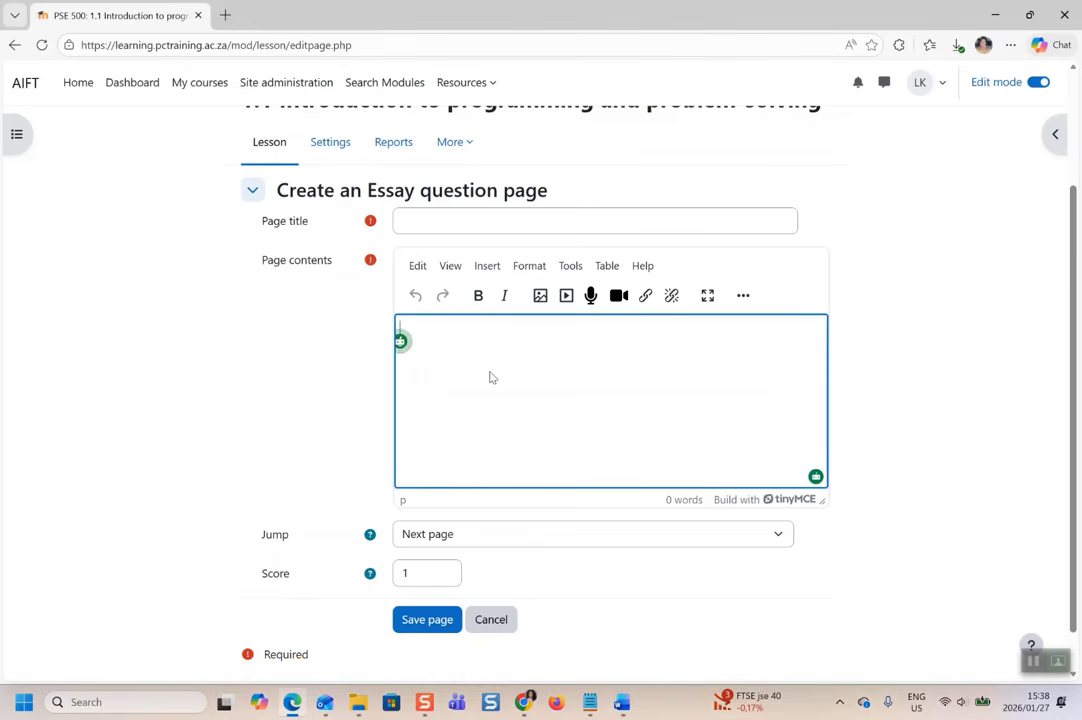
pyautogui.hotkey('ctrl', 'v')
pyautogui.scroll(3, 490, 372)
# Move the heading "1.1. Short Questions" out of the page contents into the page title
pyautogui.moveTo(520, 329); pyautogui.dragTo(390, 337)
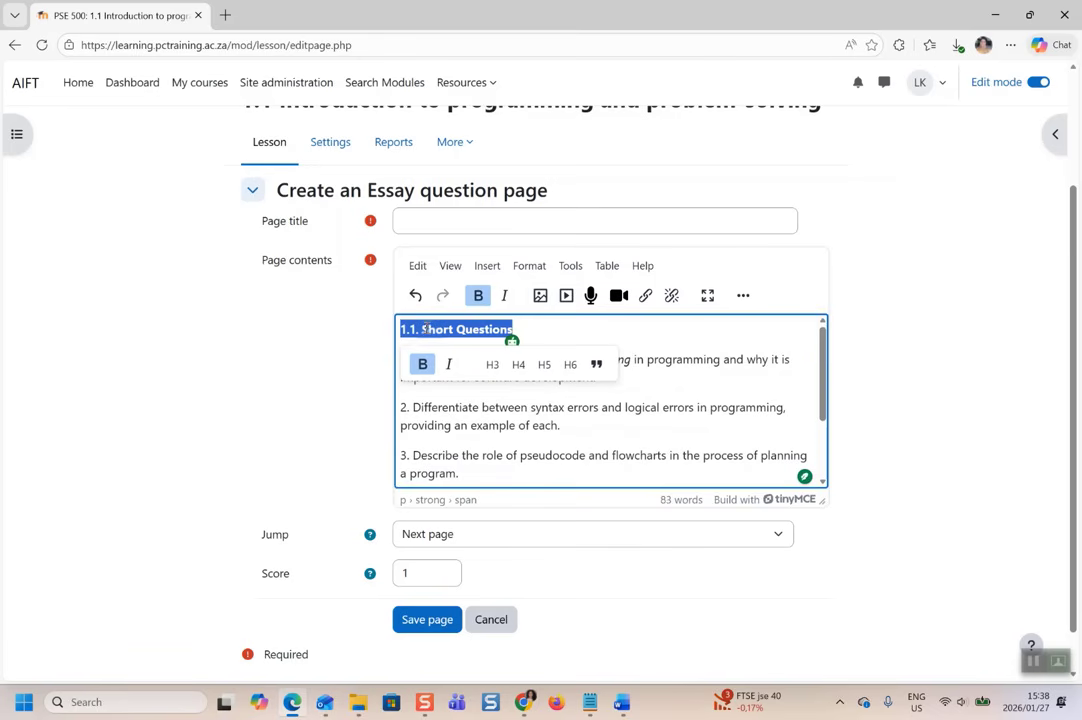
pyautogui.rightClick(425, 329)
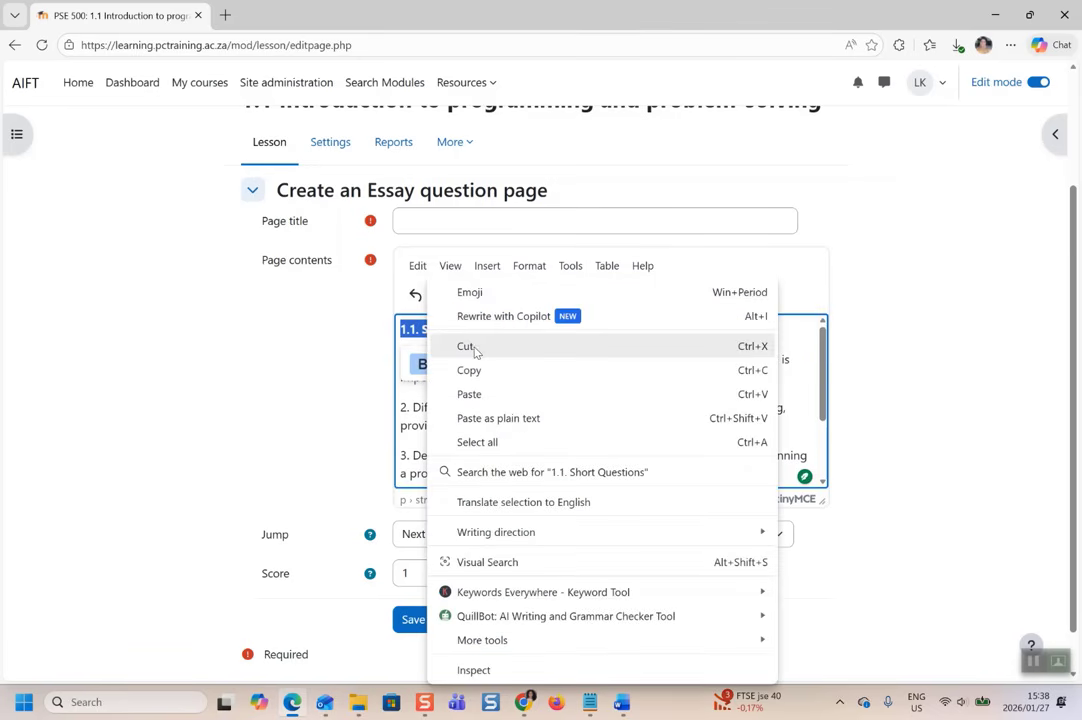
pyautogui.click(475, 347)
pyautogui.press('Delete')
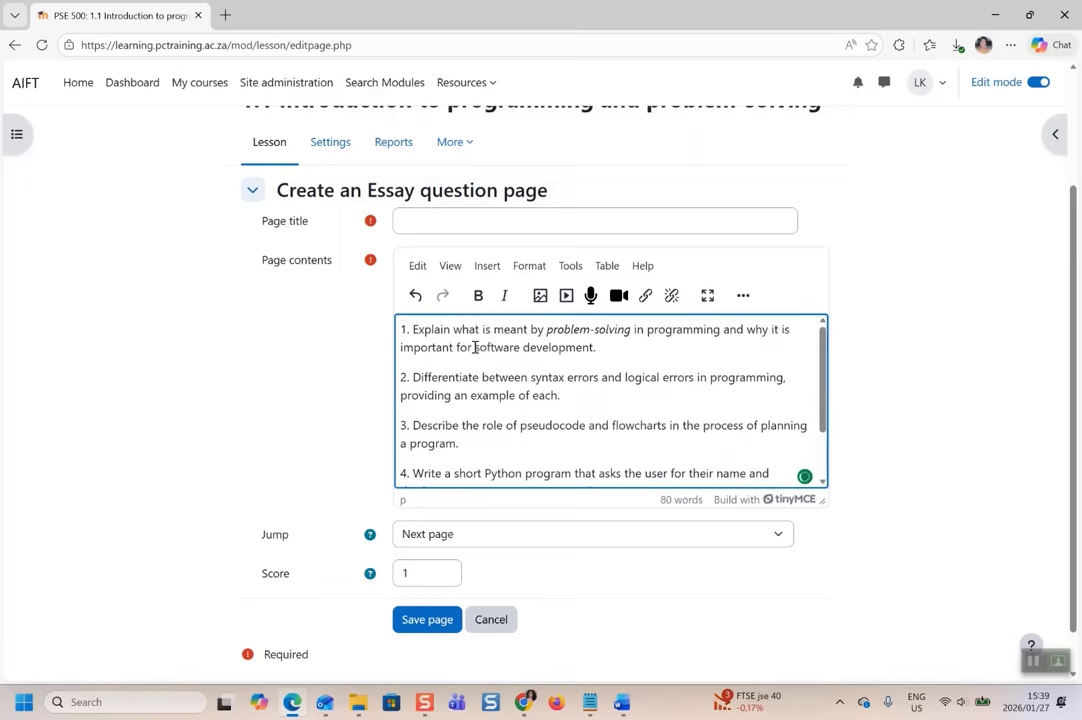
pyautogui.click(489, 220)
pyautogui.hotkey('ctrl', 'v')
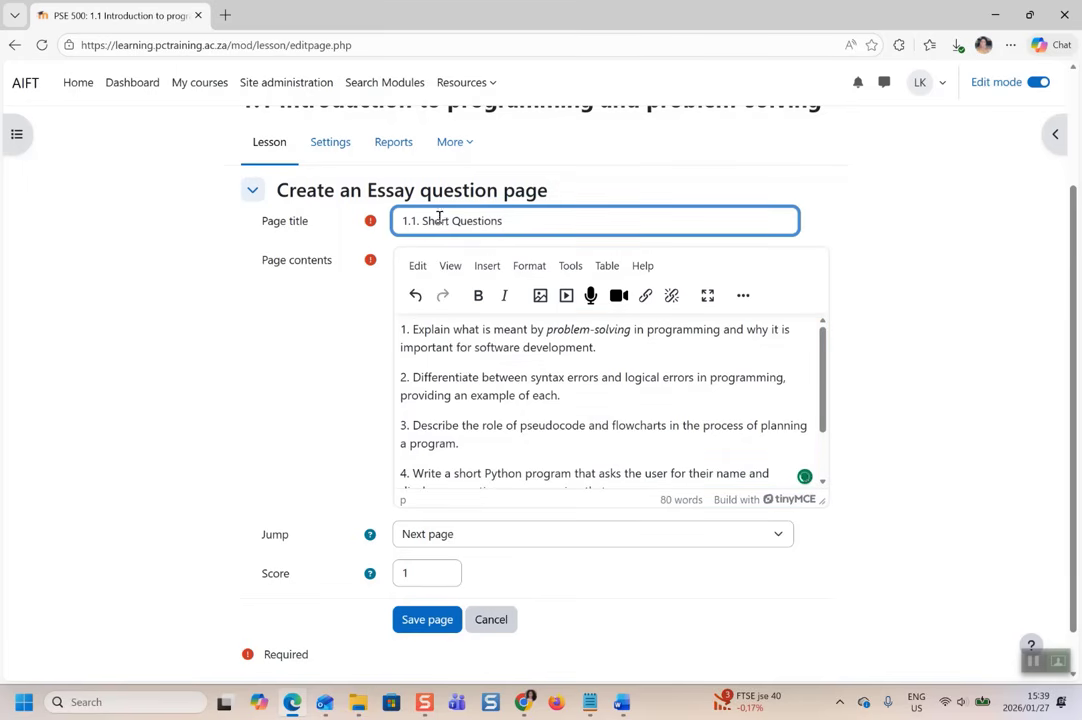
# Remove the "1.1." numbering so the page title reads "Short Questions", and keep the jump set to Next page
pyautogui.moveTo(421, 221); pyautogui.dragTo(401, 221)
pyautogui.press('BackSpace')
pyautogui.scroll(-3, 518, 404)
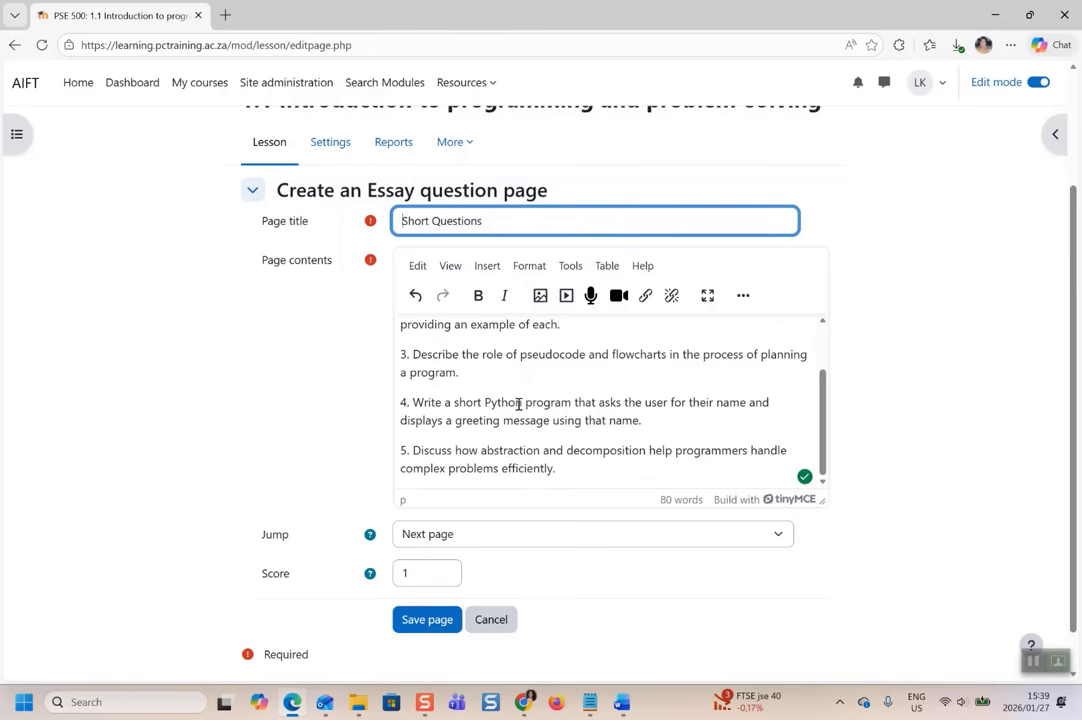
pyautogui.click(502, 544)
pyautogui.click(502, 544)
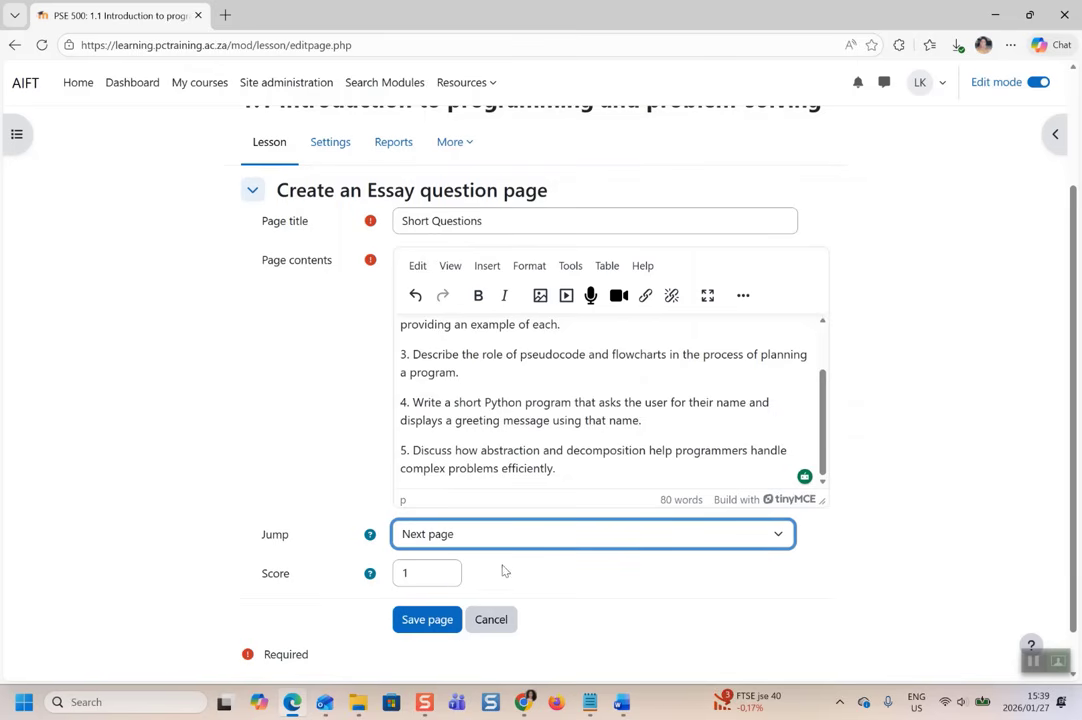
# Set the essay question's score to 10 and save the page
pyautogui.scroll(-1, 426, 564)
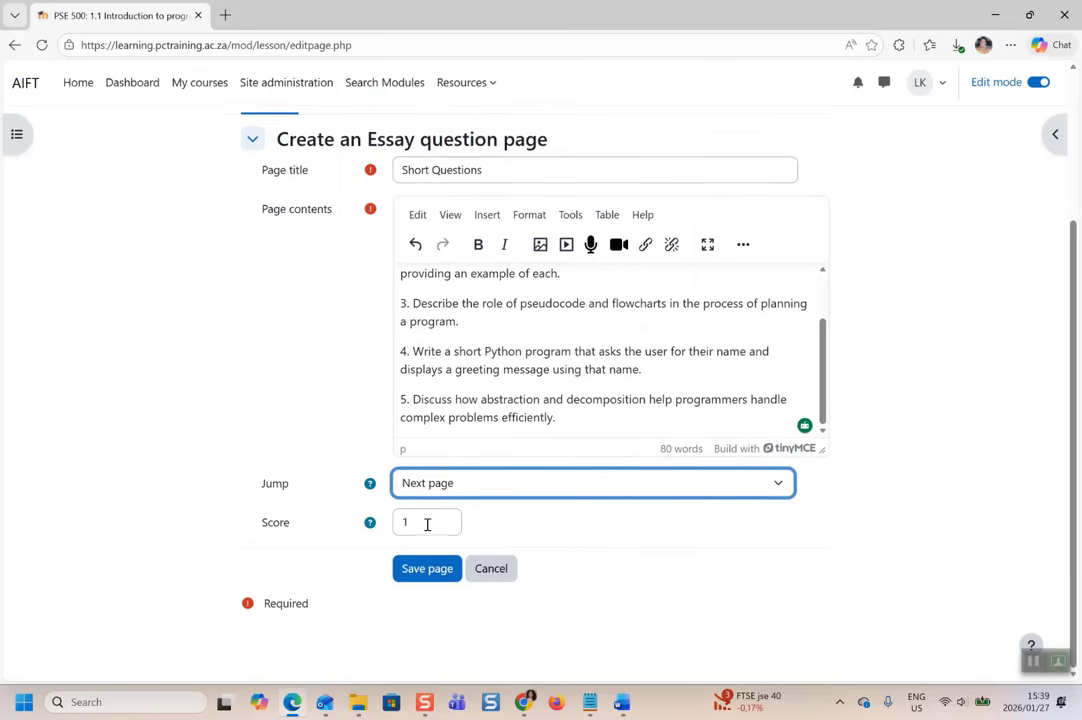
pyautogui.scroll(1, 570, 354)
pyautogui.scroll(-2, 570, 354)
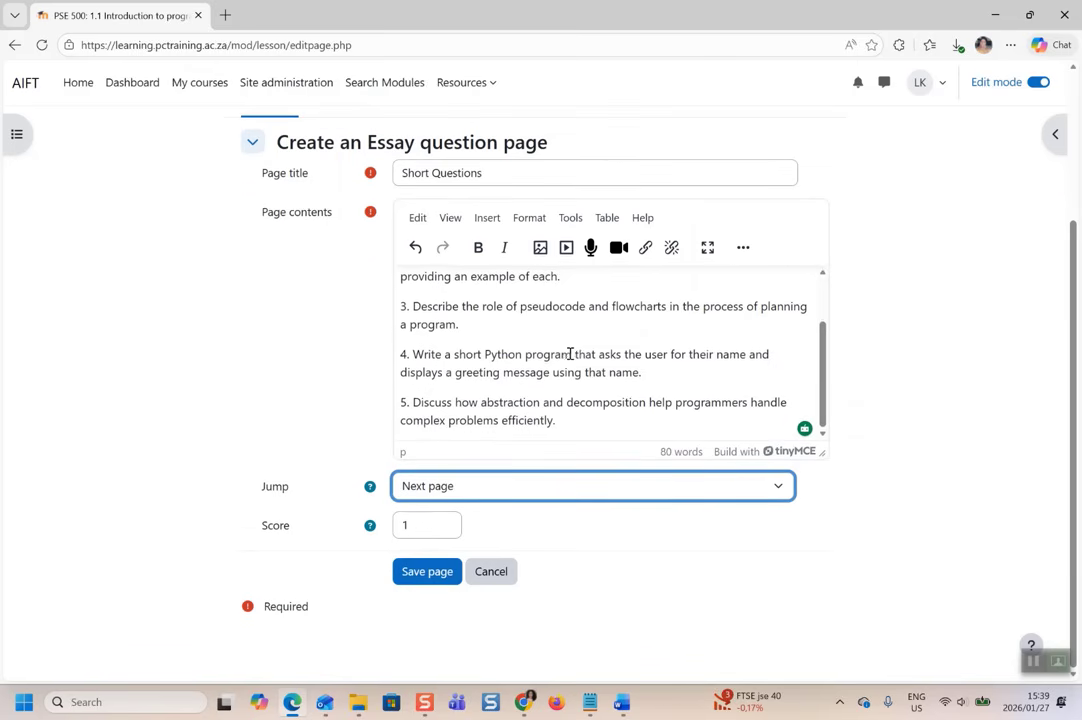
pyautogui.scroll(1, 589, 337)
pyautogui.scroll(-1, 589, 337)
pyautogui.doubleClick(422, 529)
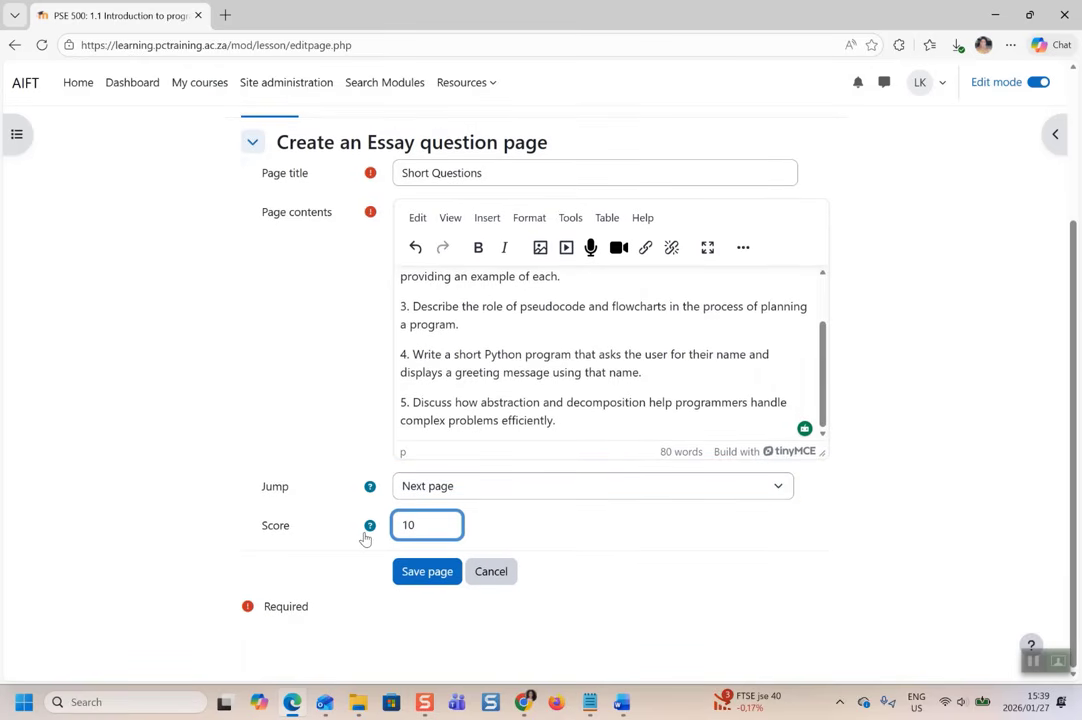
pyautogui.scroll(-1, 492, 440)
pyautogui.scroll(2, 551, 377)
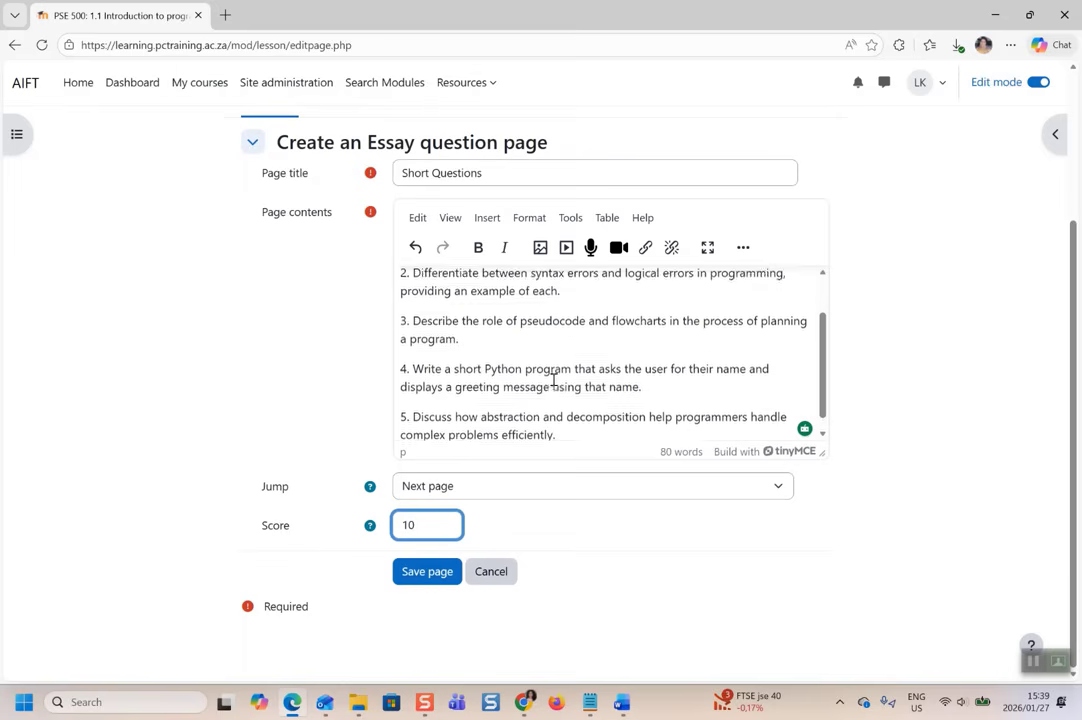
pyautogui.scroll(-1, 553, 380)
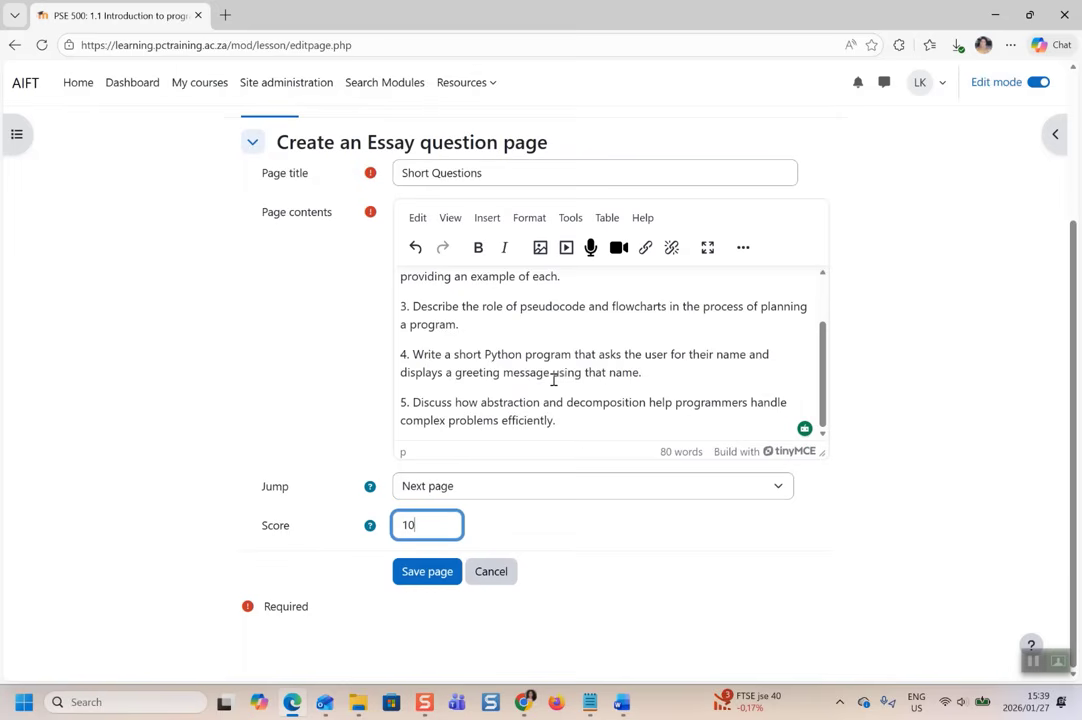
pyautogui.click(429, 577)
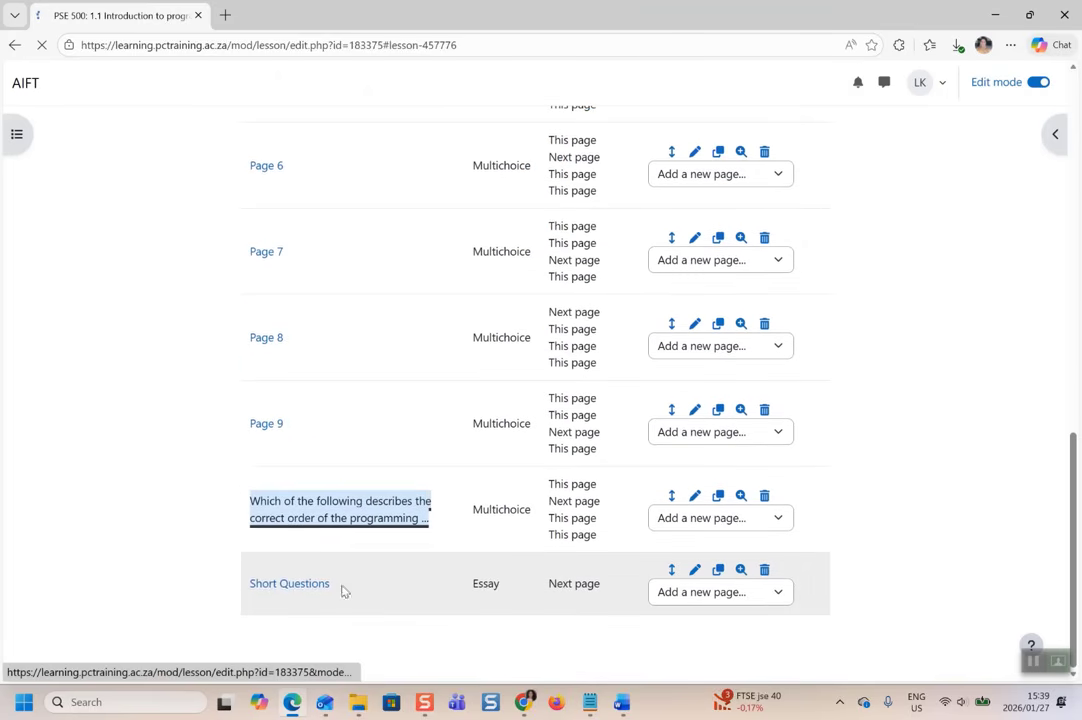
# Open the Short Questions essay page from the lesson's page list and review its questions, page type and jump
pyautogui.click(287, 588)
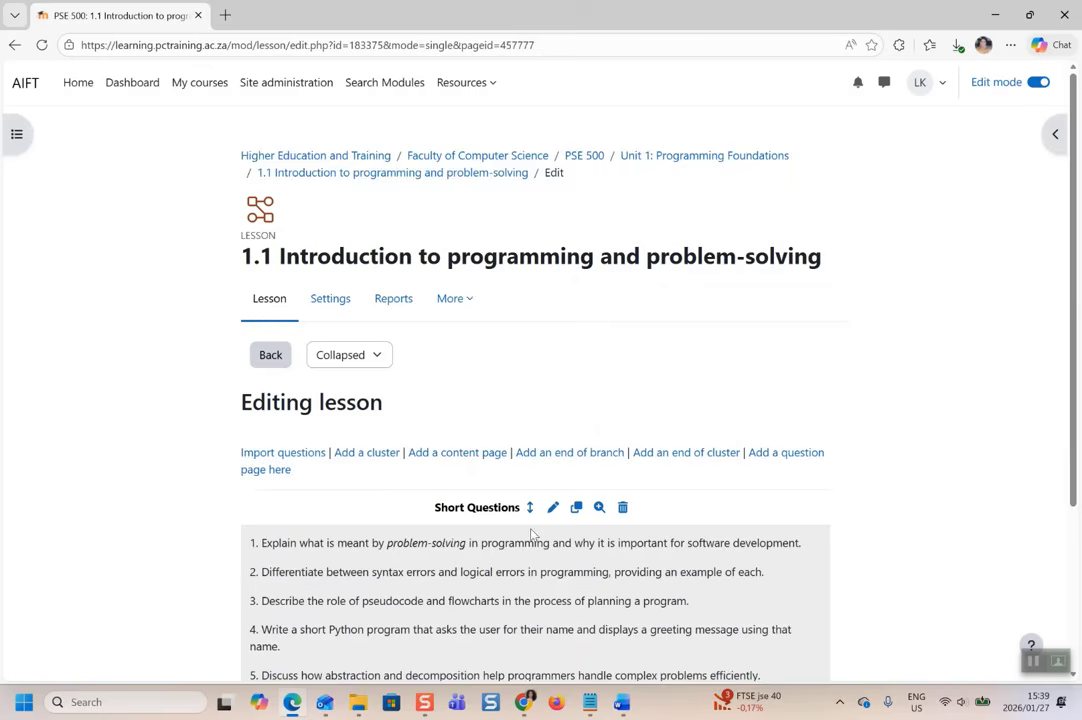
pyautogui.scroll(-3, 535, 500)
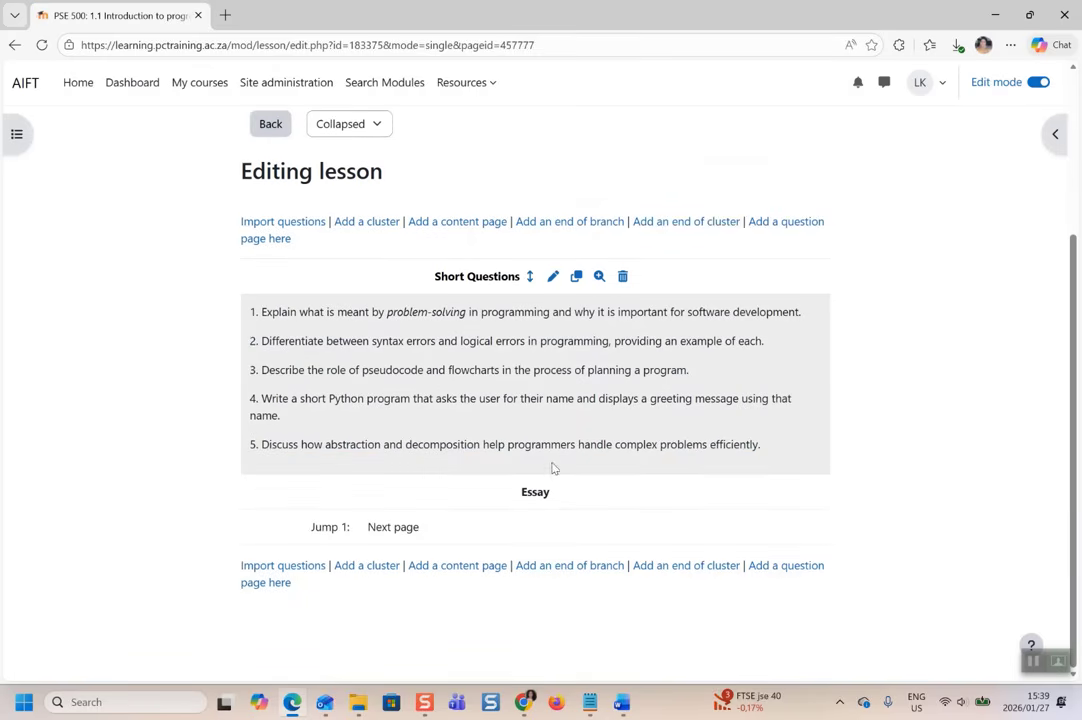
pyautogui.scroll(1, 633, 440)
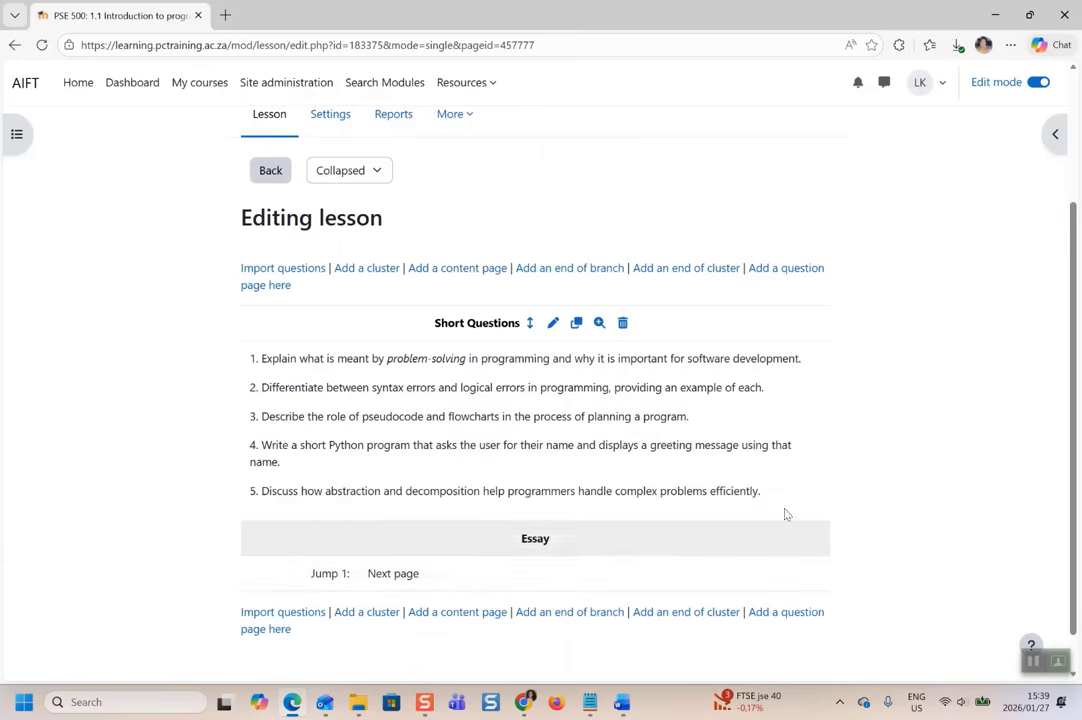
pyautogui.scroll(3, 805, 480)
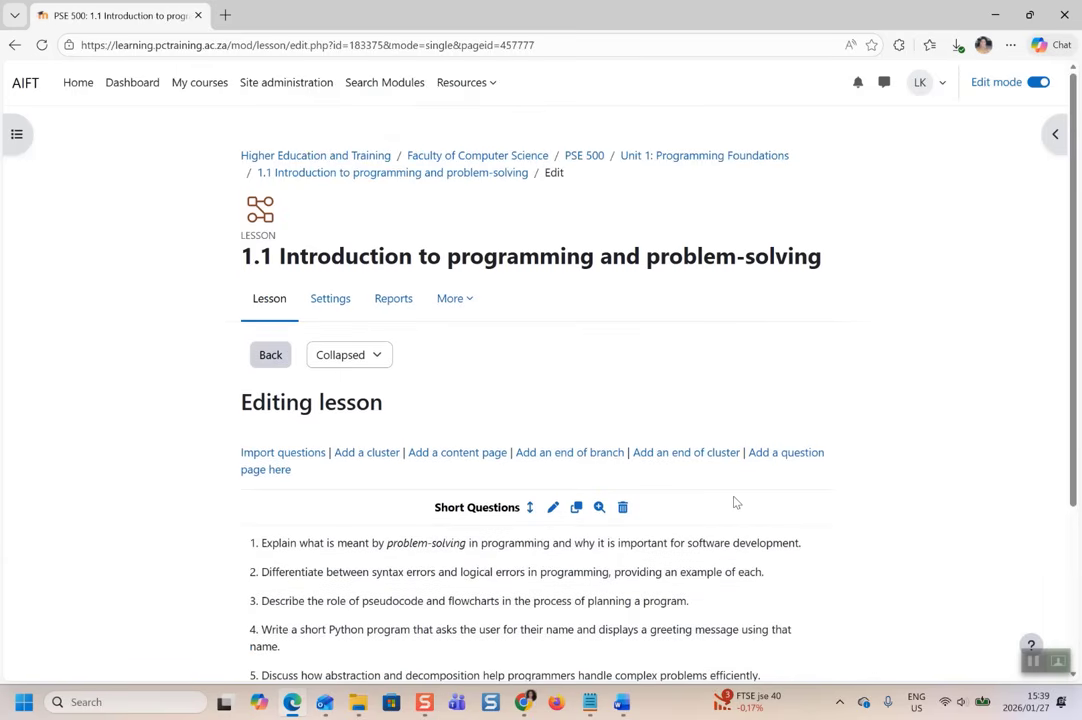
pyautogui.scroll(-3, 763, 464)
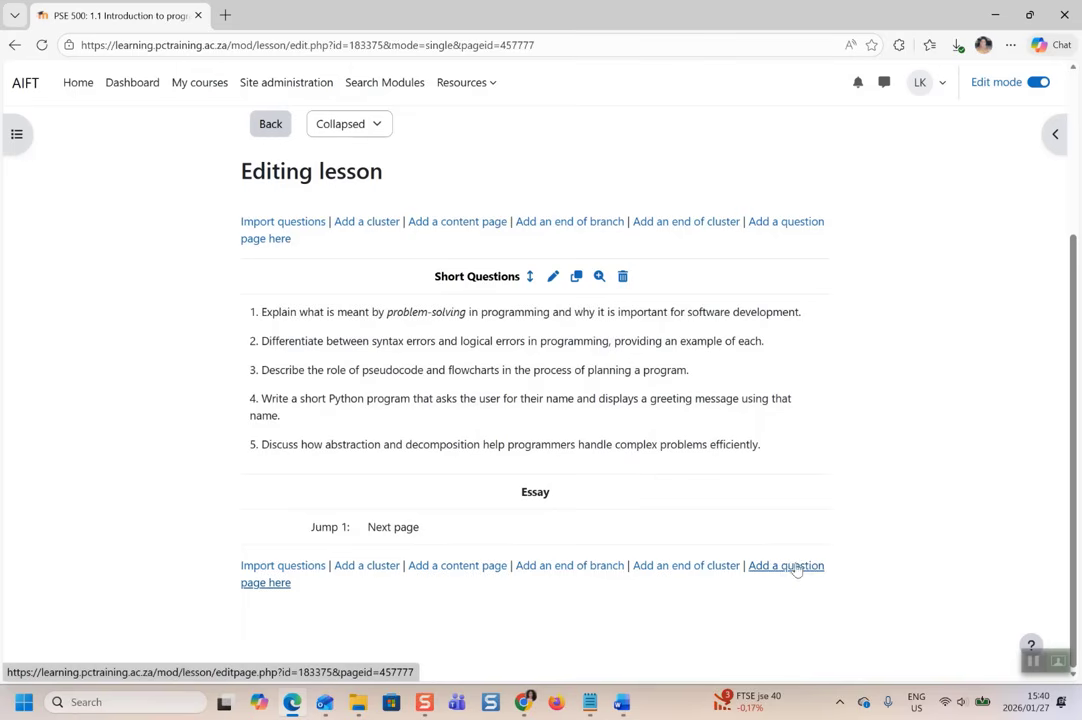
pyautogui.scroll(3, 679, 374)
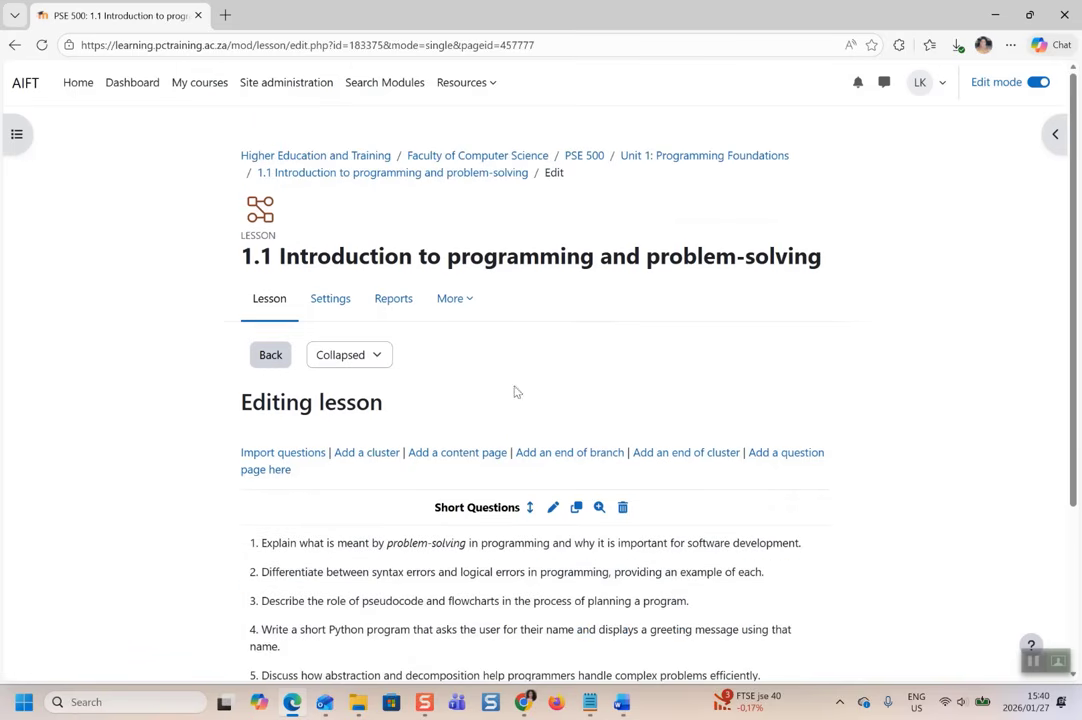
# Go back to Unit 1: Programming Foundations, reopen lesson 1.1 for editing and examine its full list of pages
pyautogui.click(671, 163)
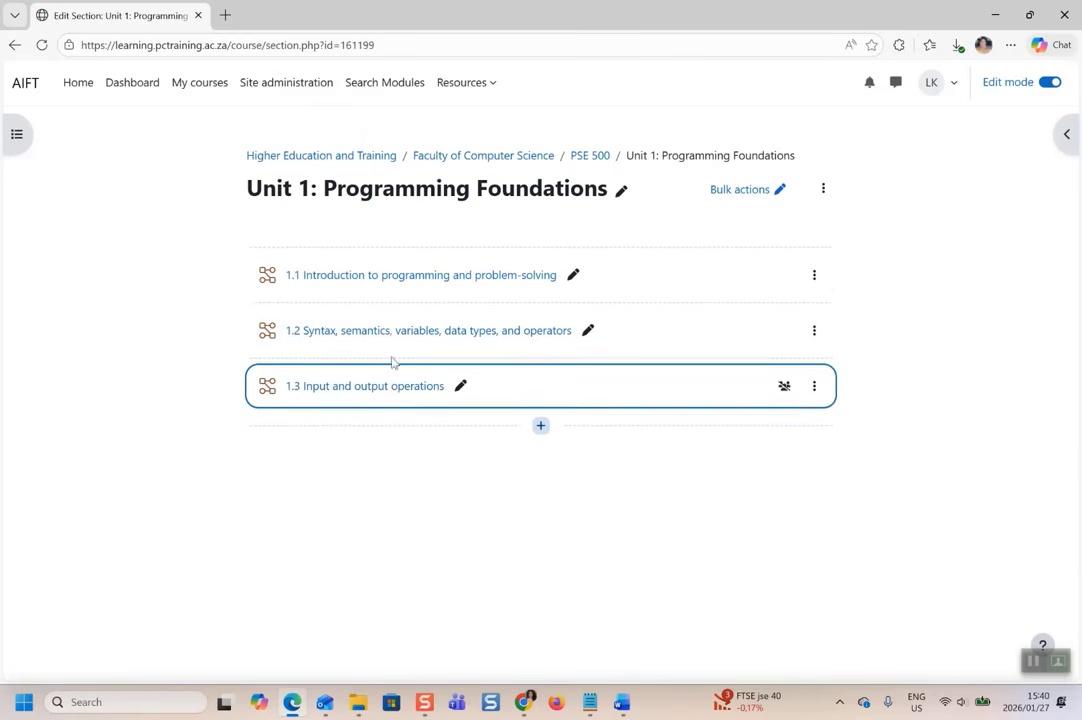
pyautogui.scroll(-1, 454, 313)
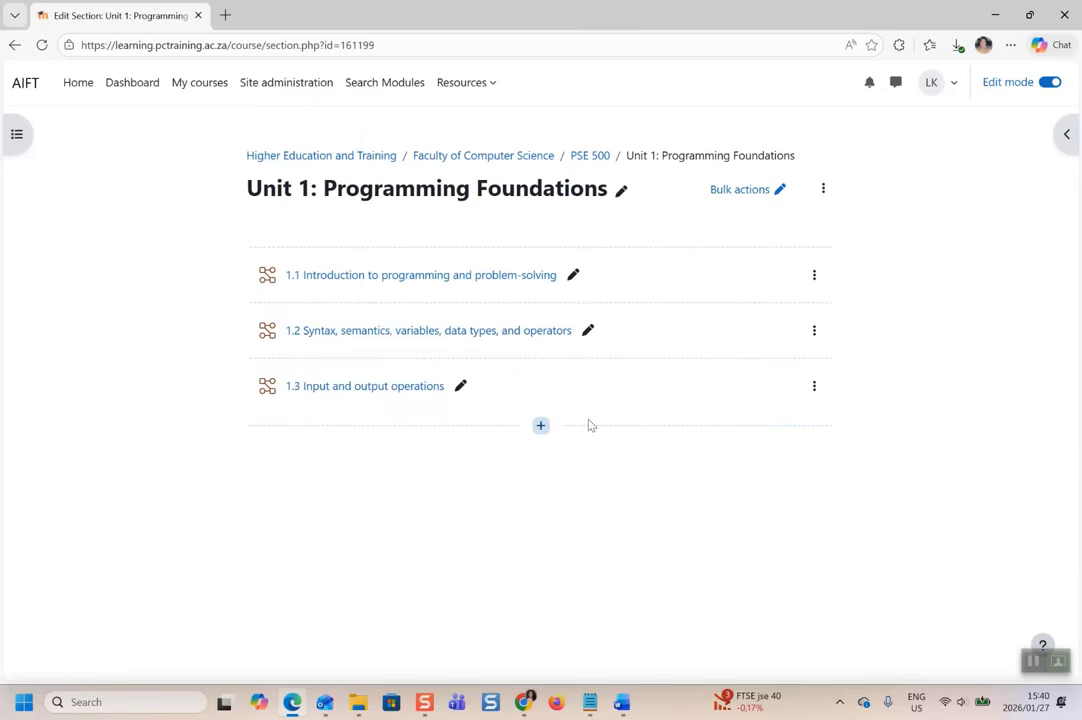
pyautogui.click(430, 280)
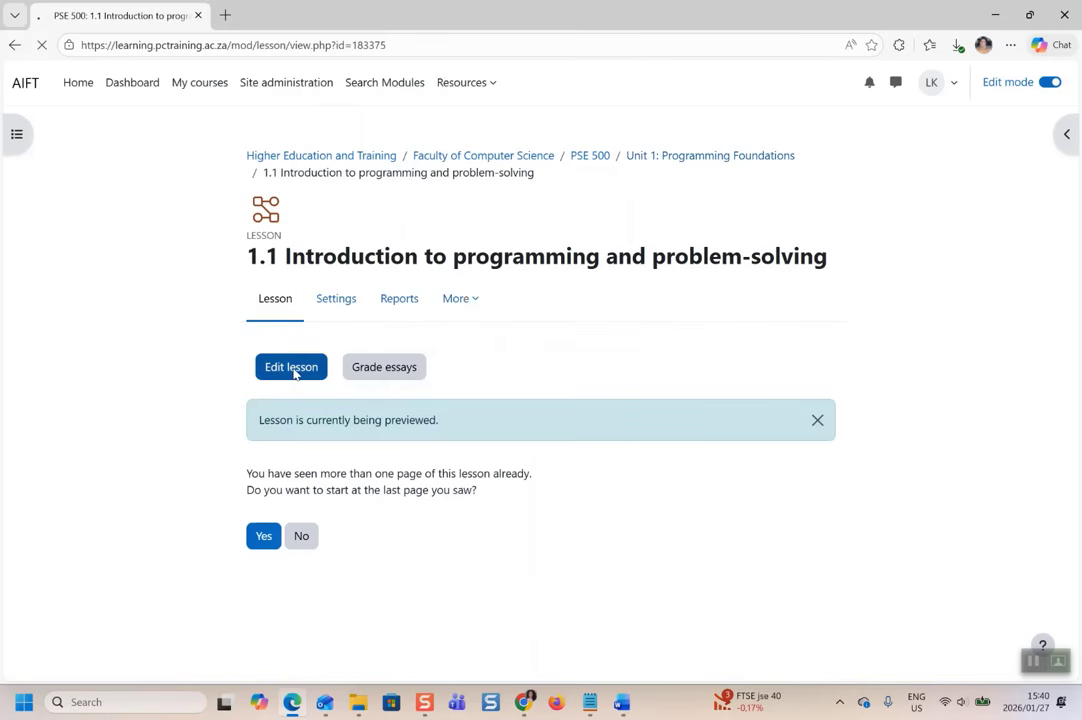
pyautogui.scroll(-3, 652, 471)
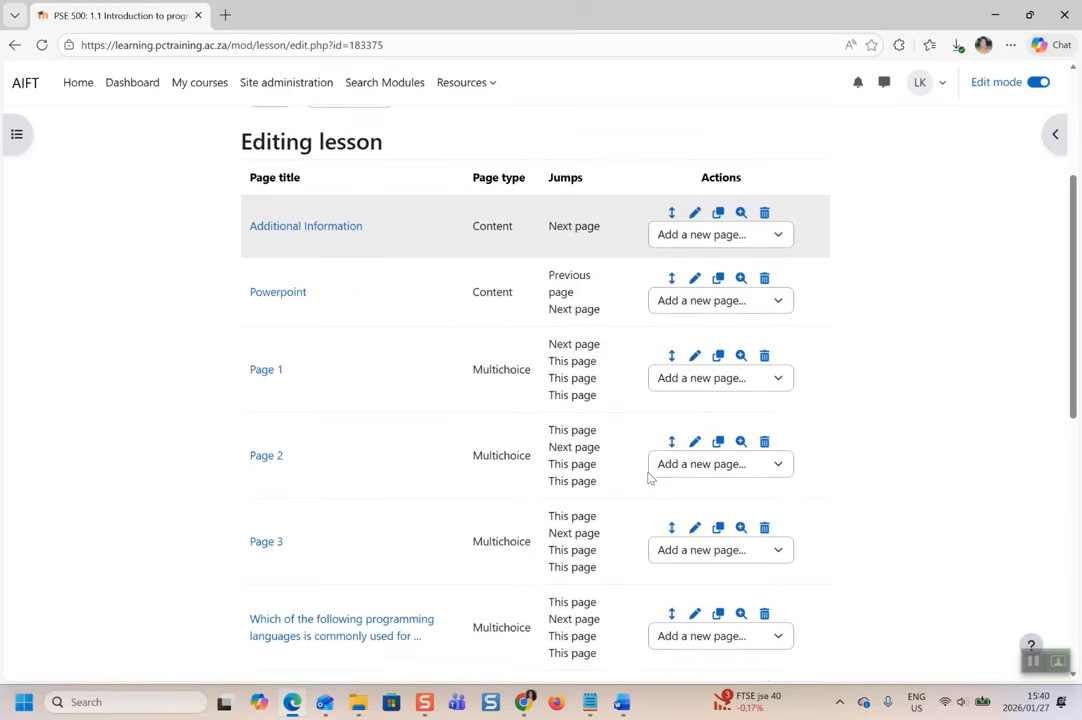
pyautogui.scroll(3, 795, 529)
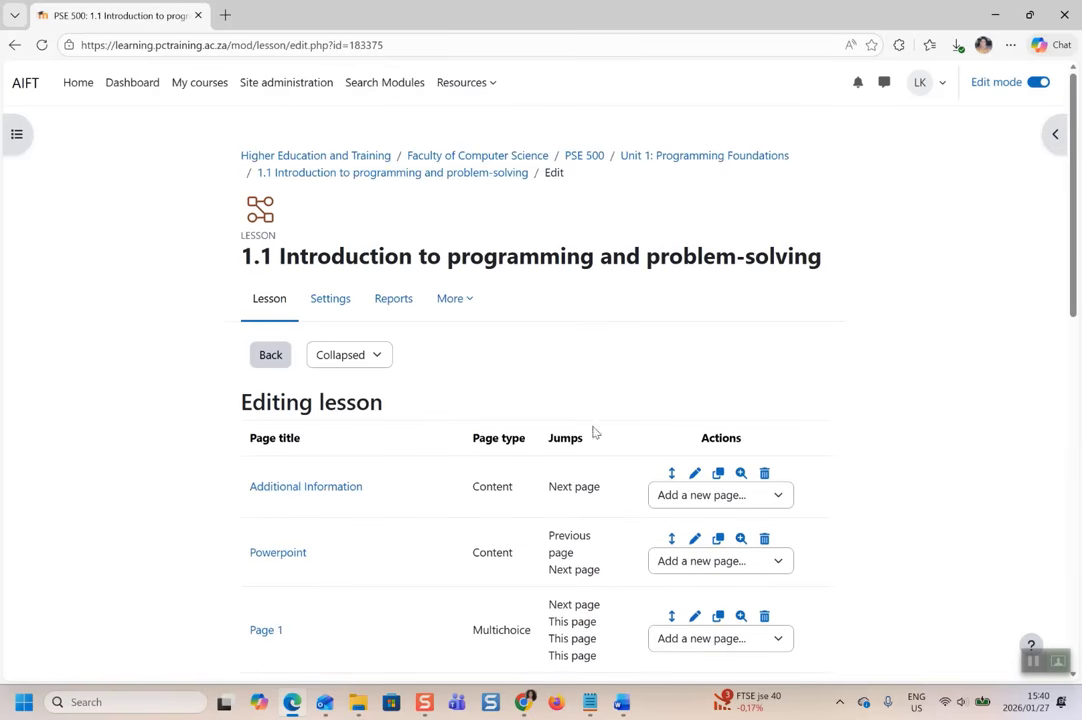
pyautogui.scroll(-5, 440, 292)
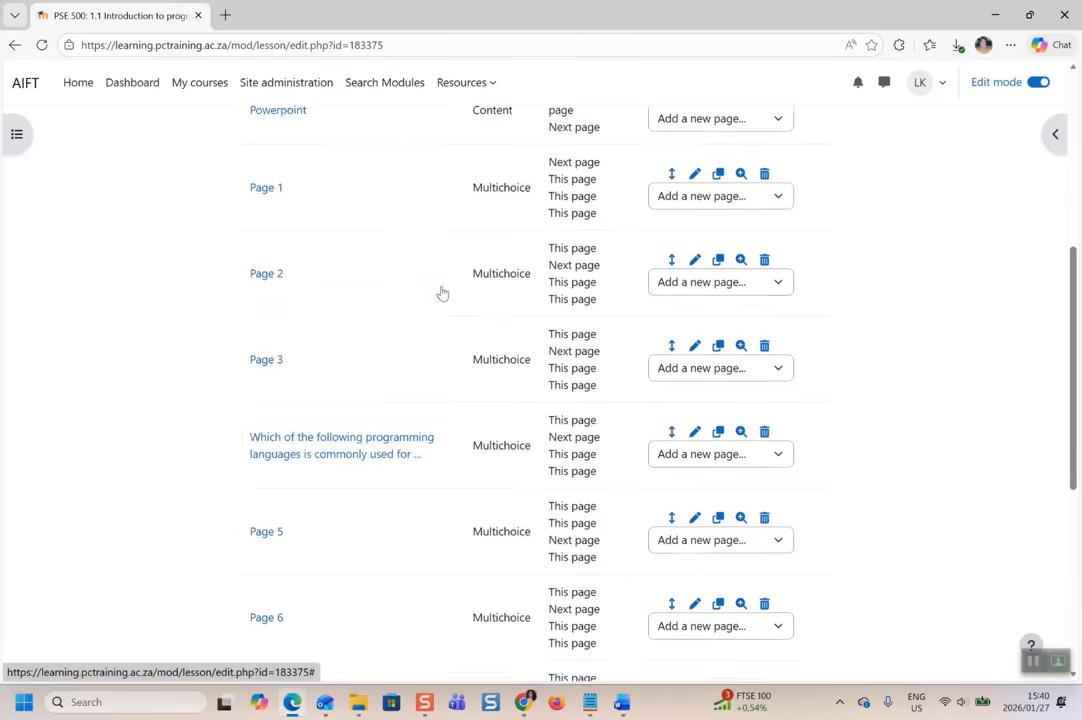
pyautogui.scroll(-5, 424, 527)
pyautogui.scroll(10, 425, 527)
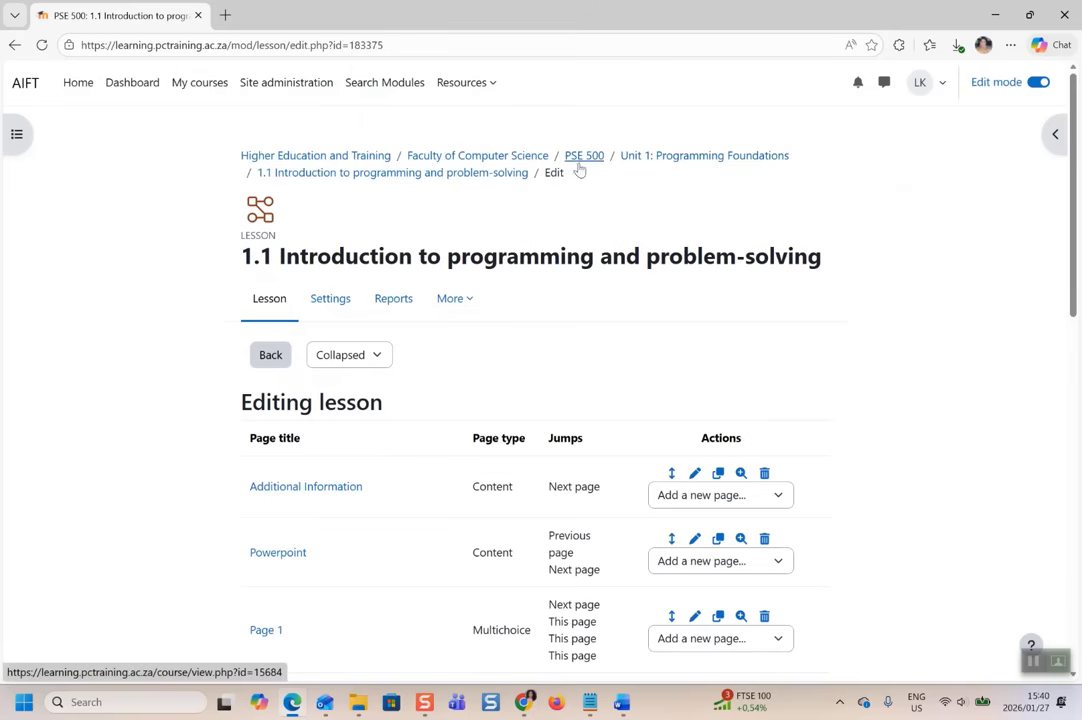
# Return through Unit 1 to the PSE 500 course page and look over the Unit 1 lessons and new sections
pyautogui.click(666, 160)
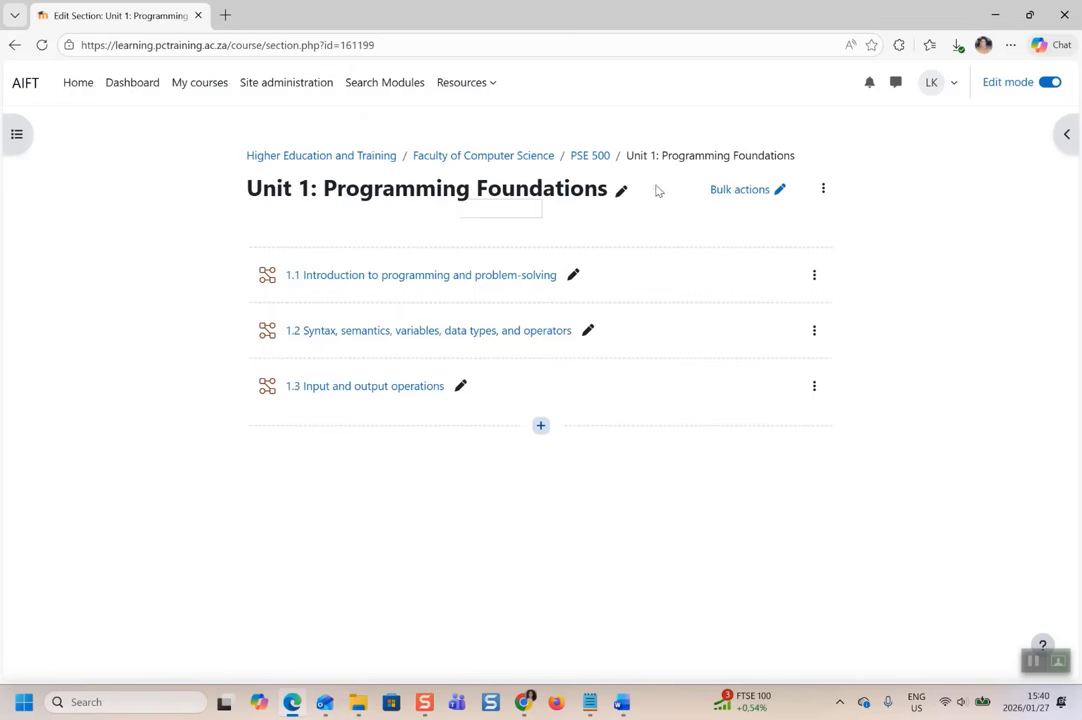
pyautogui.click(541, 427)
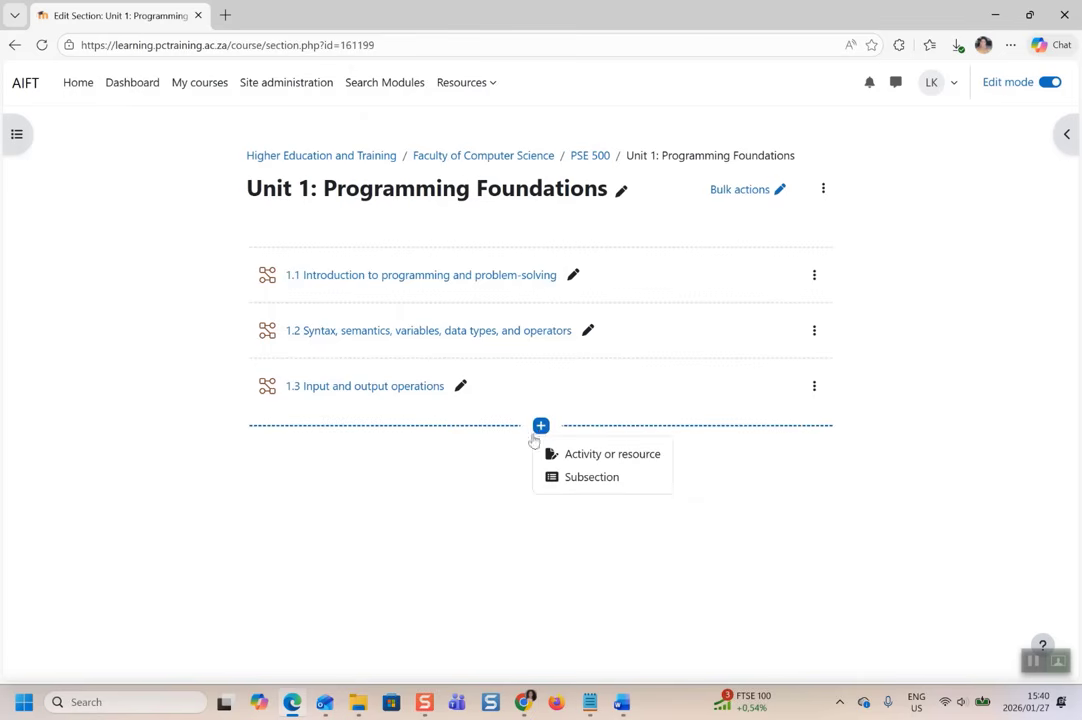
pyautogui.click(461, 498)
pyautogui.click(583, 156)
pyautogui.scroll(-2, 368, 385)
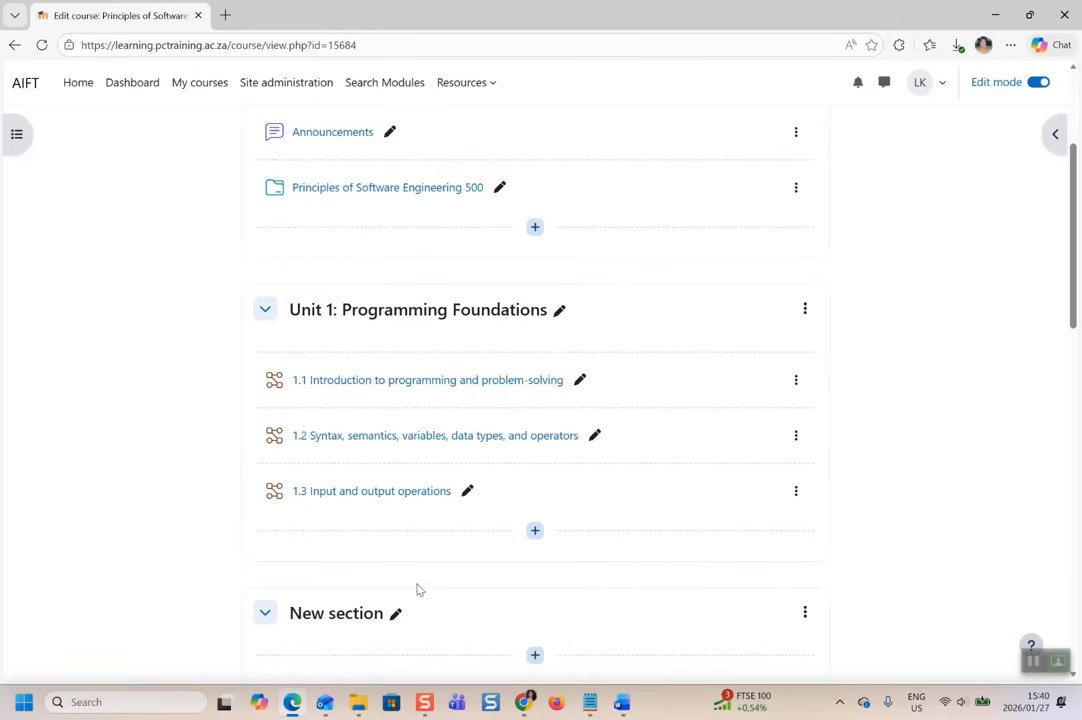
pyautogui.scroll(-4, 390, 600)
pyautogui.scroll(4, 400, 470)
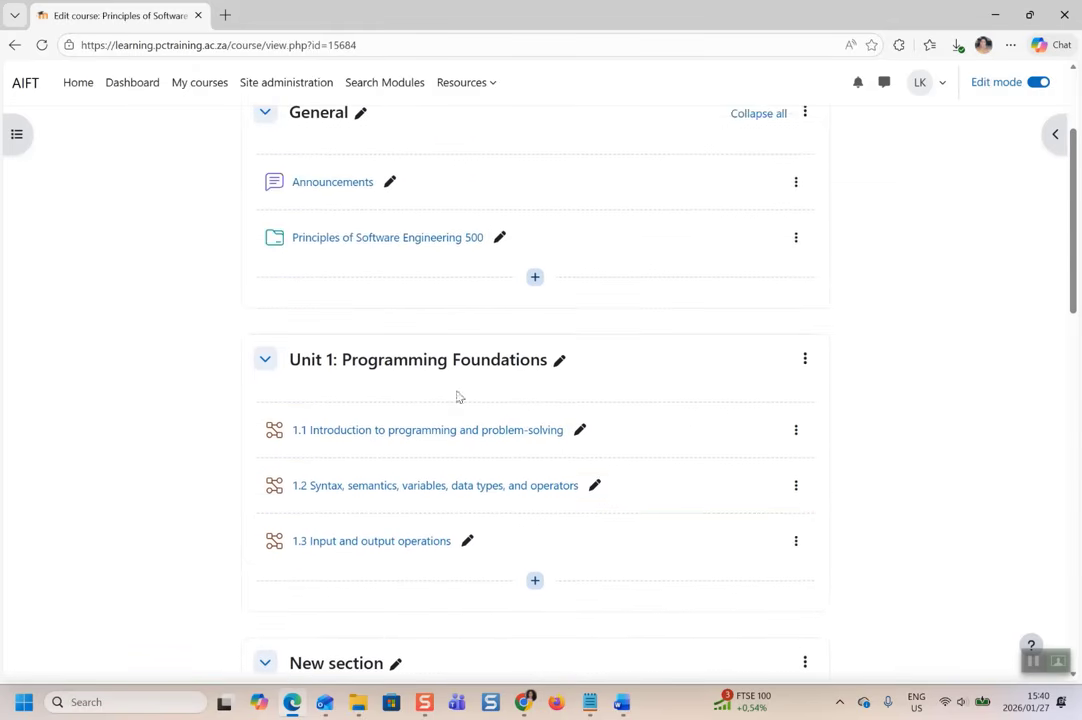
pyautogui.scroll(-3, 481, 490)
pyautogui.click(534, 374)
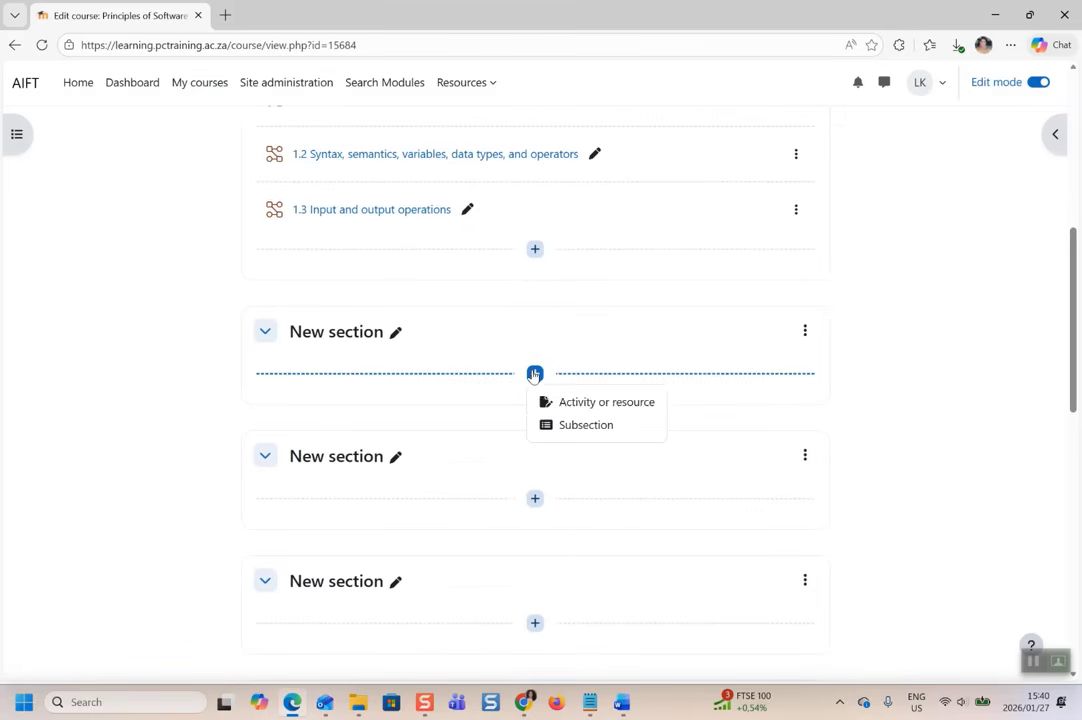
pyautogui.click(570, 404)
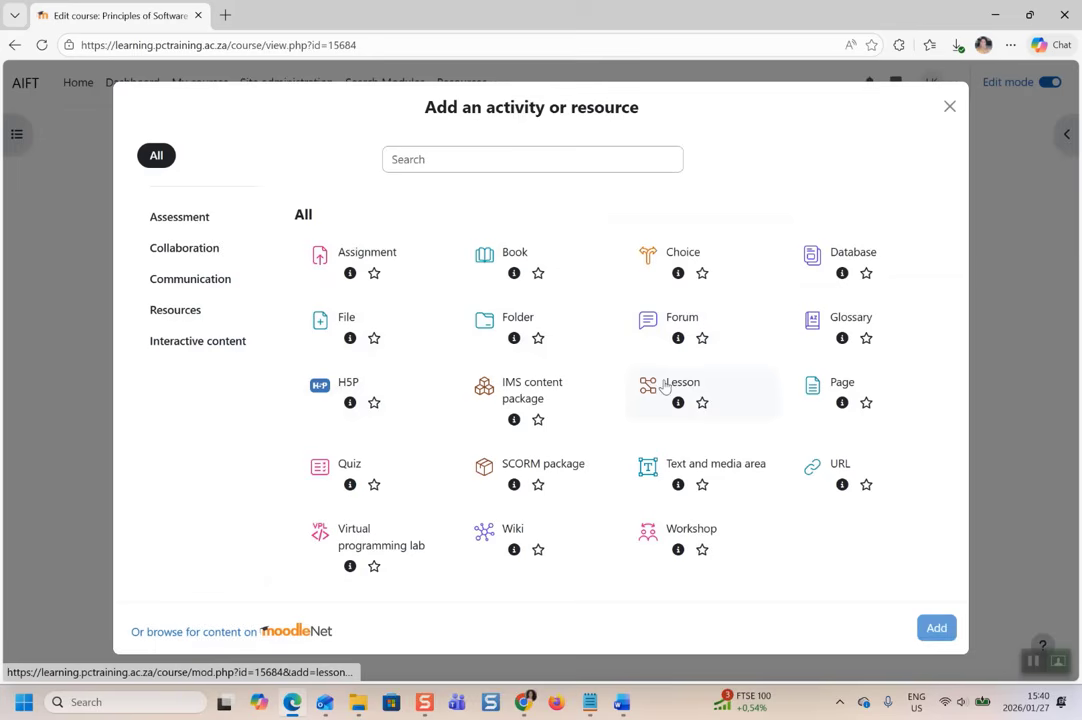
pyautogui.click(705, 414)
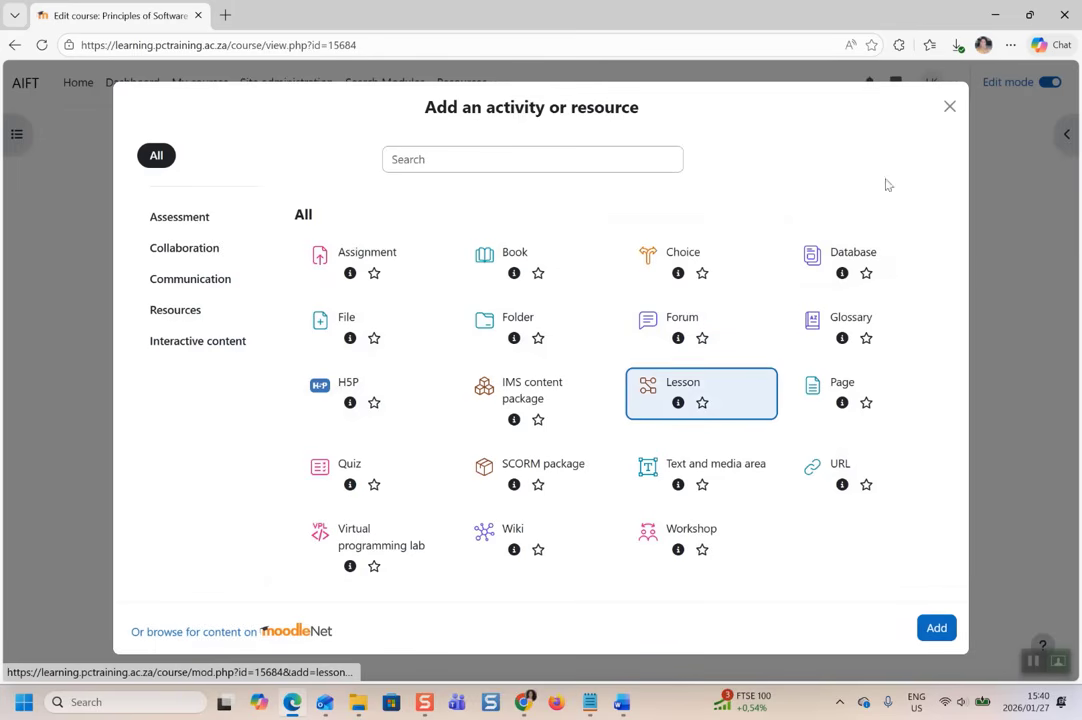
pyautogui.click(949, 107)
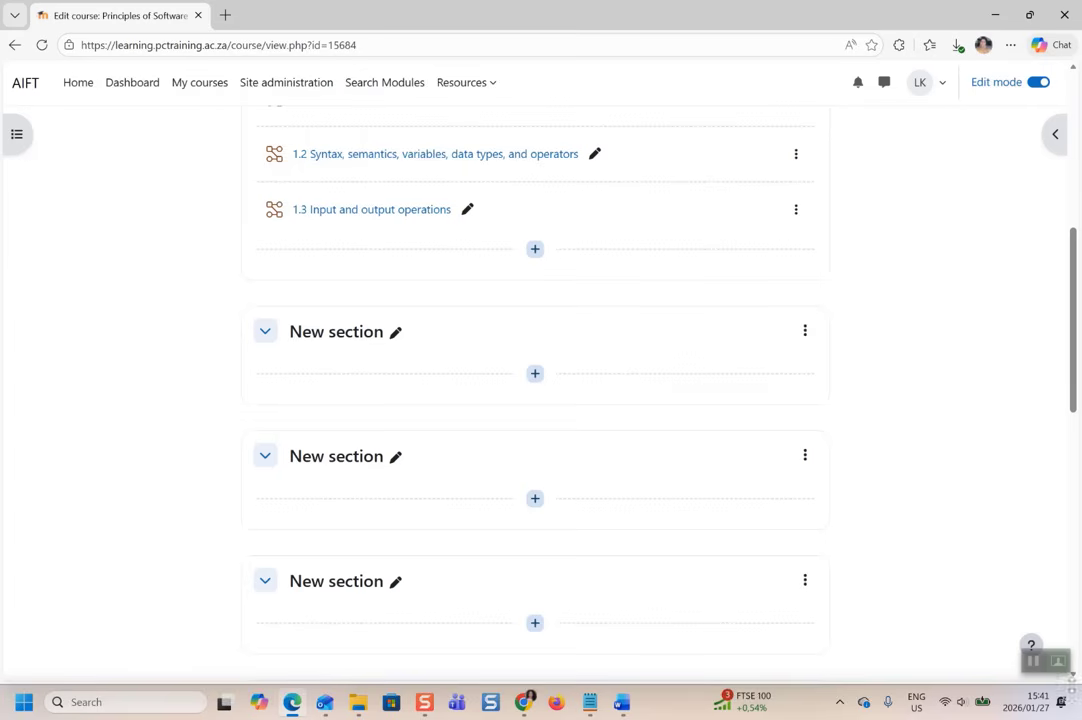